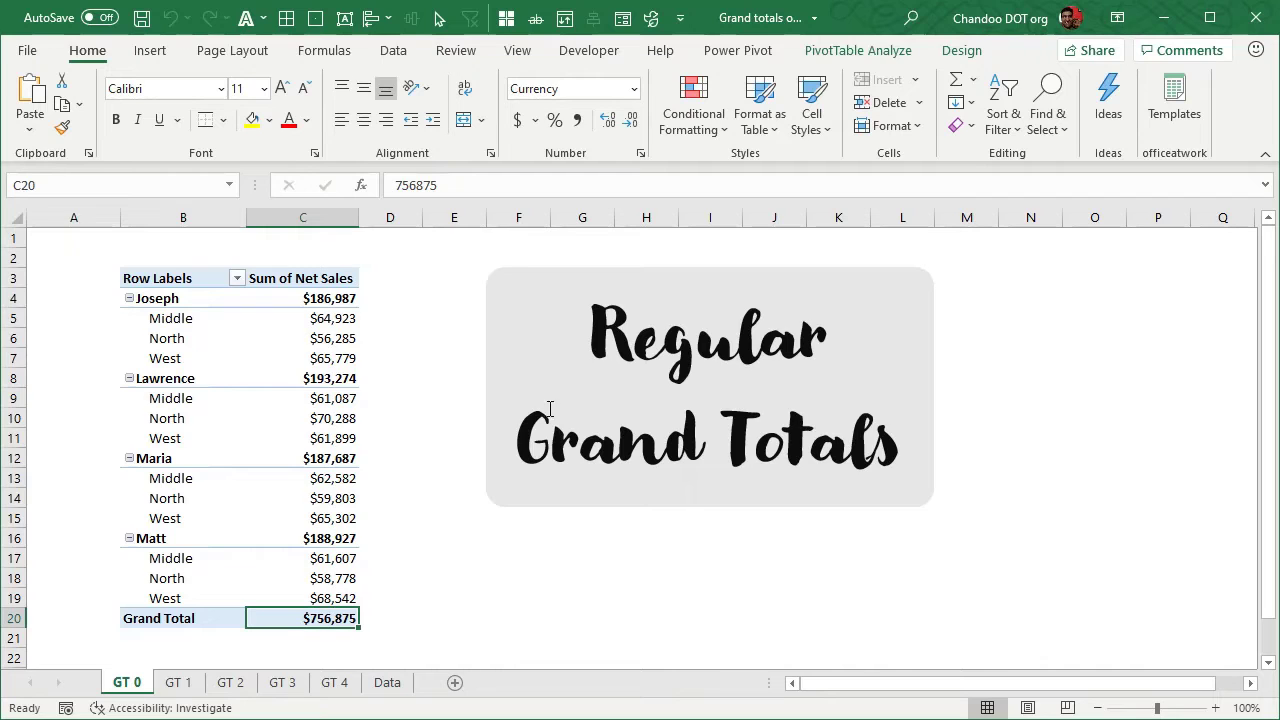
Show all the GT 0 pivot table's subtotals at the bottom of each group, and return them to the top of each group
left_click(961, 50)
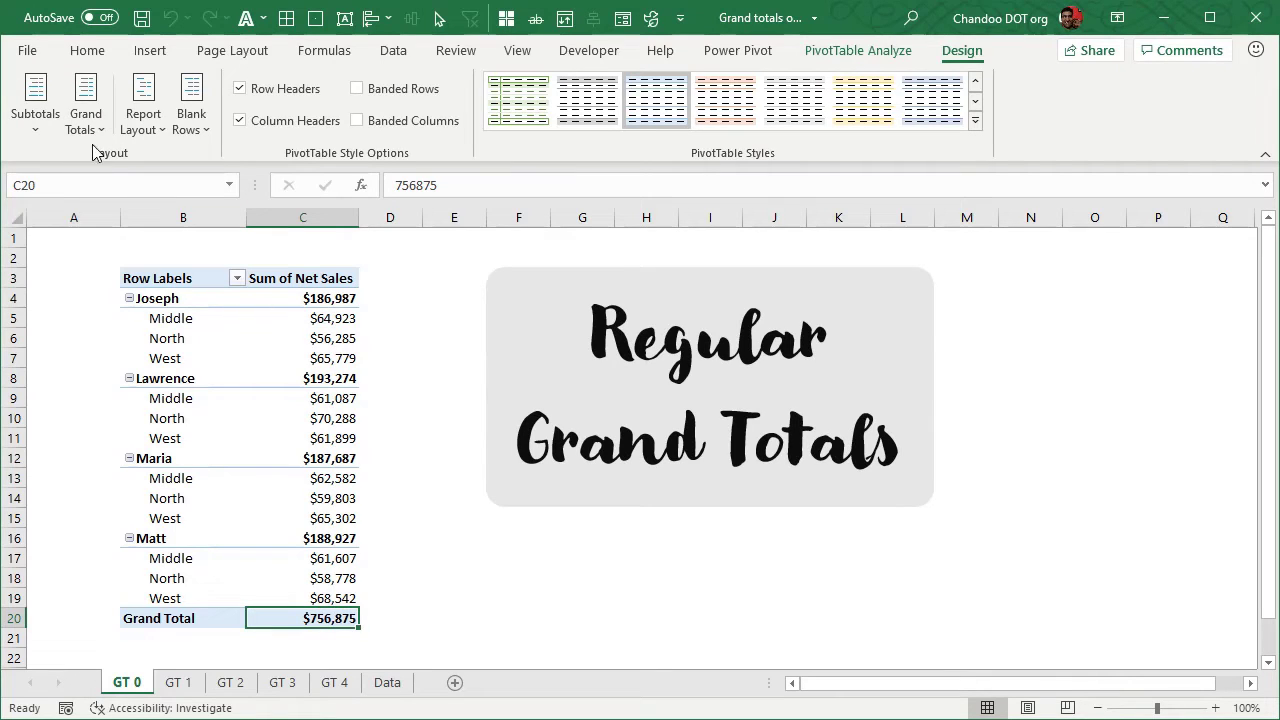
left_click(28, 132)
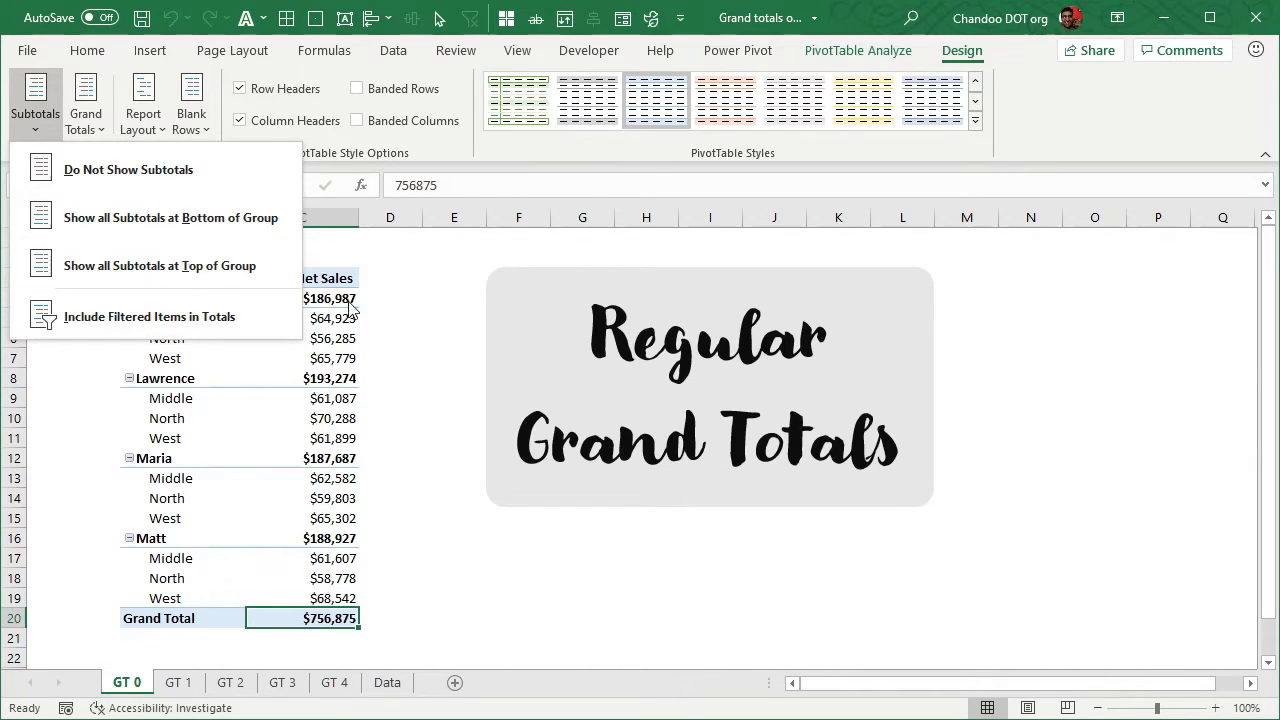
left_click(270, 217)
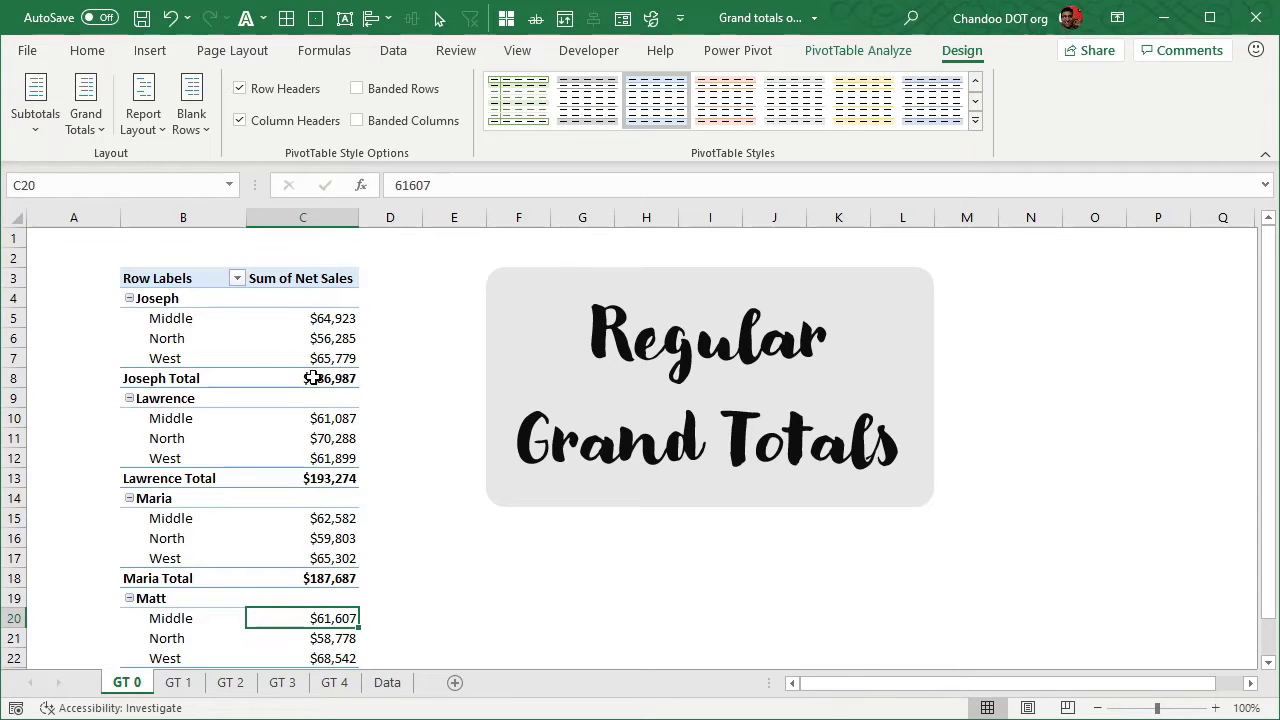
left_click(45, 125)
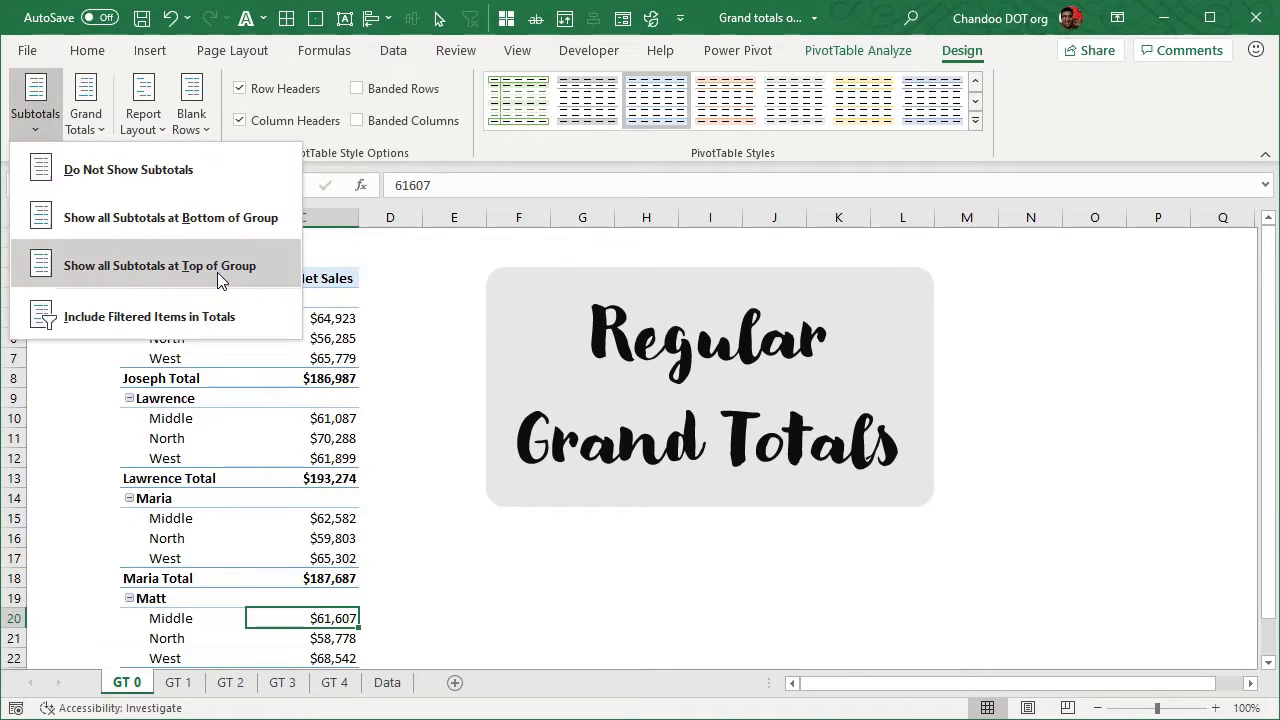
left_click(150, 263)
Turn the pivot table's grand totals off for rows and columns, and back on for rows and columns
left_click(86, 115)
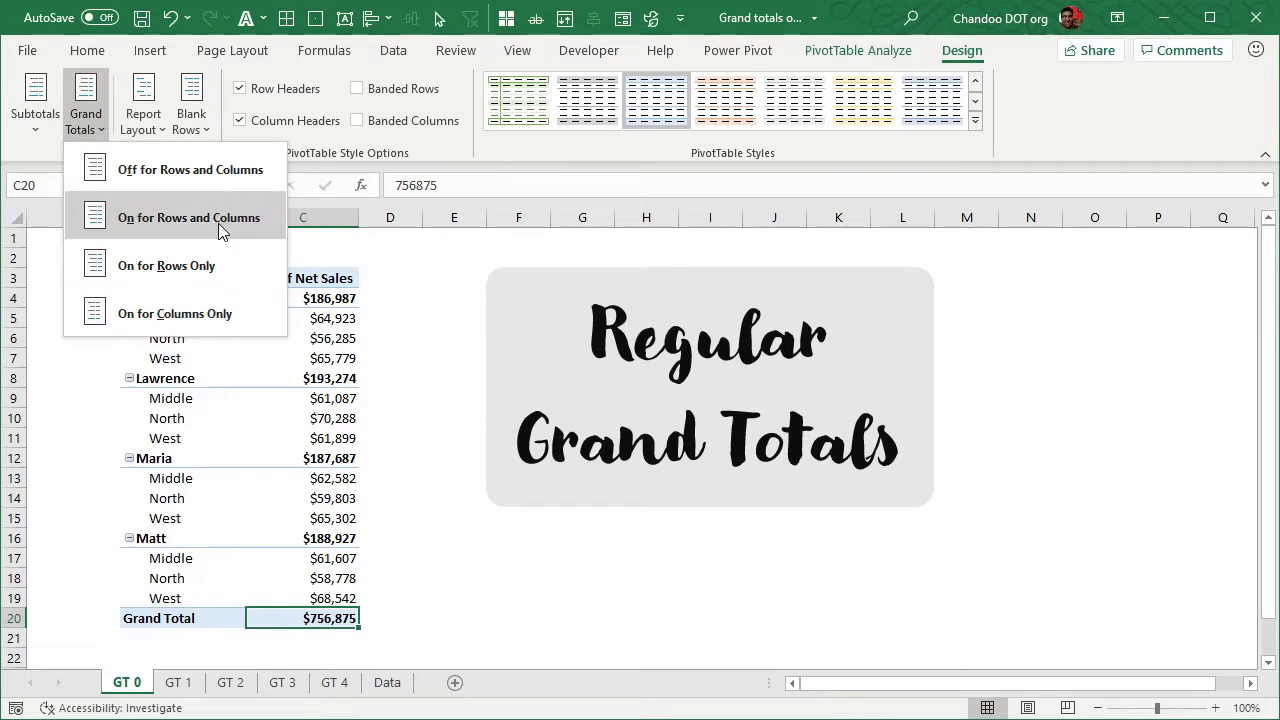
left_click(160, 169)
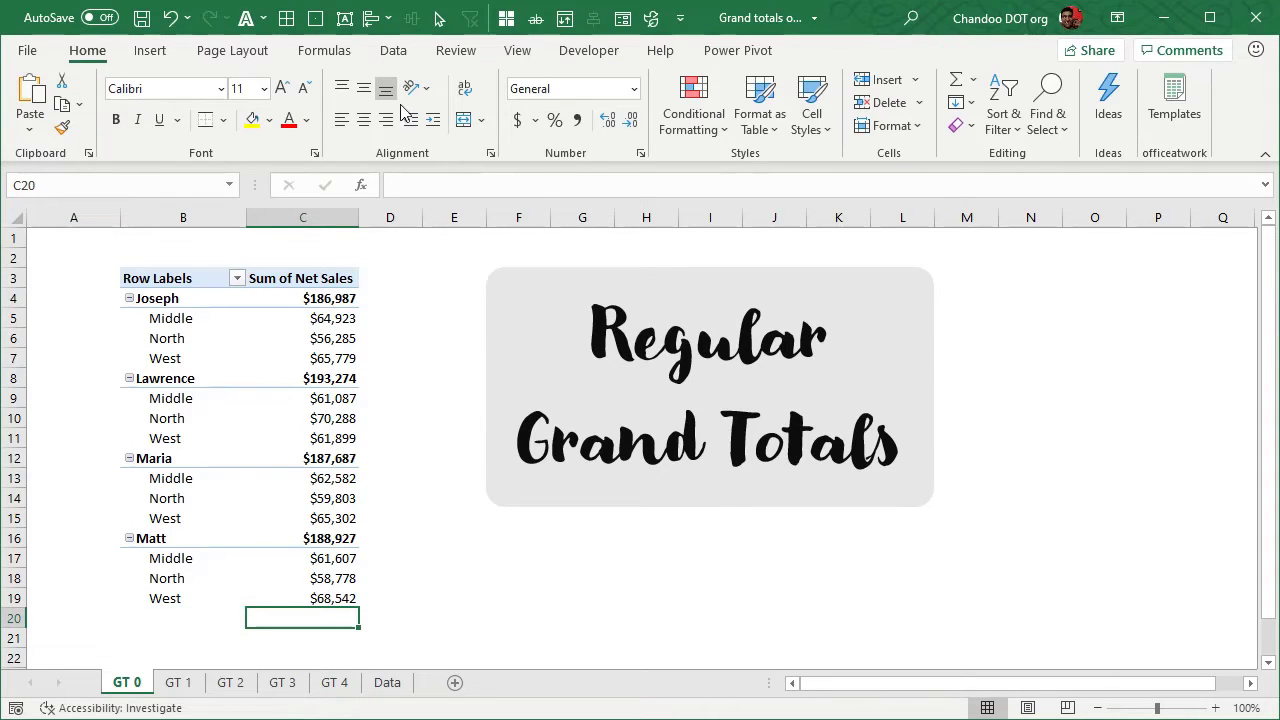
left_click(333, 396)
left_click(958, 50)
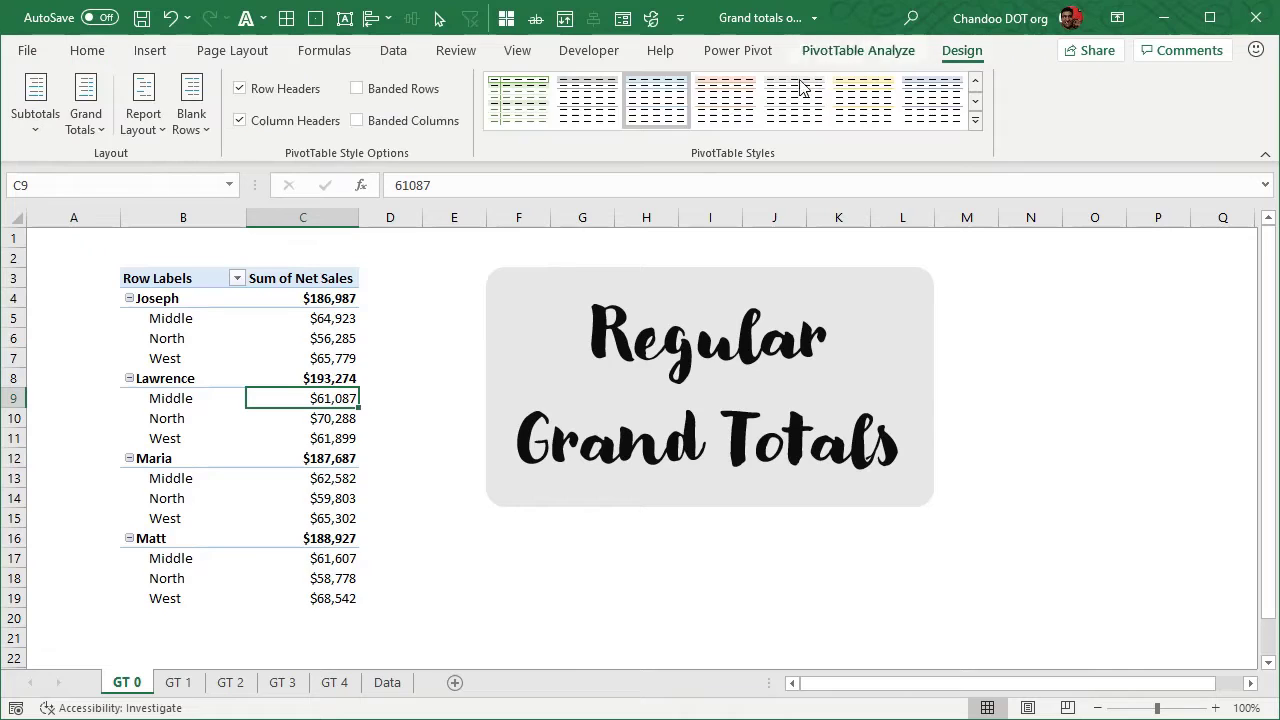
left_click(88, 115)
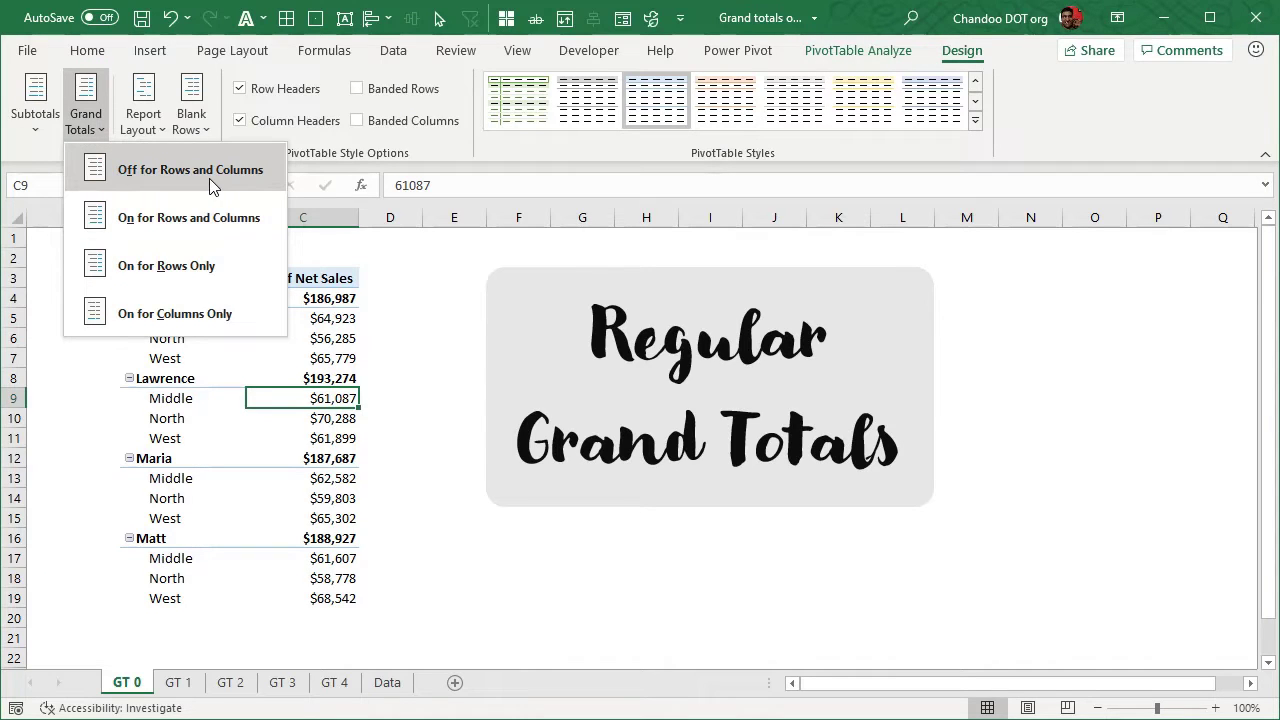
left_click(209, 220)
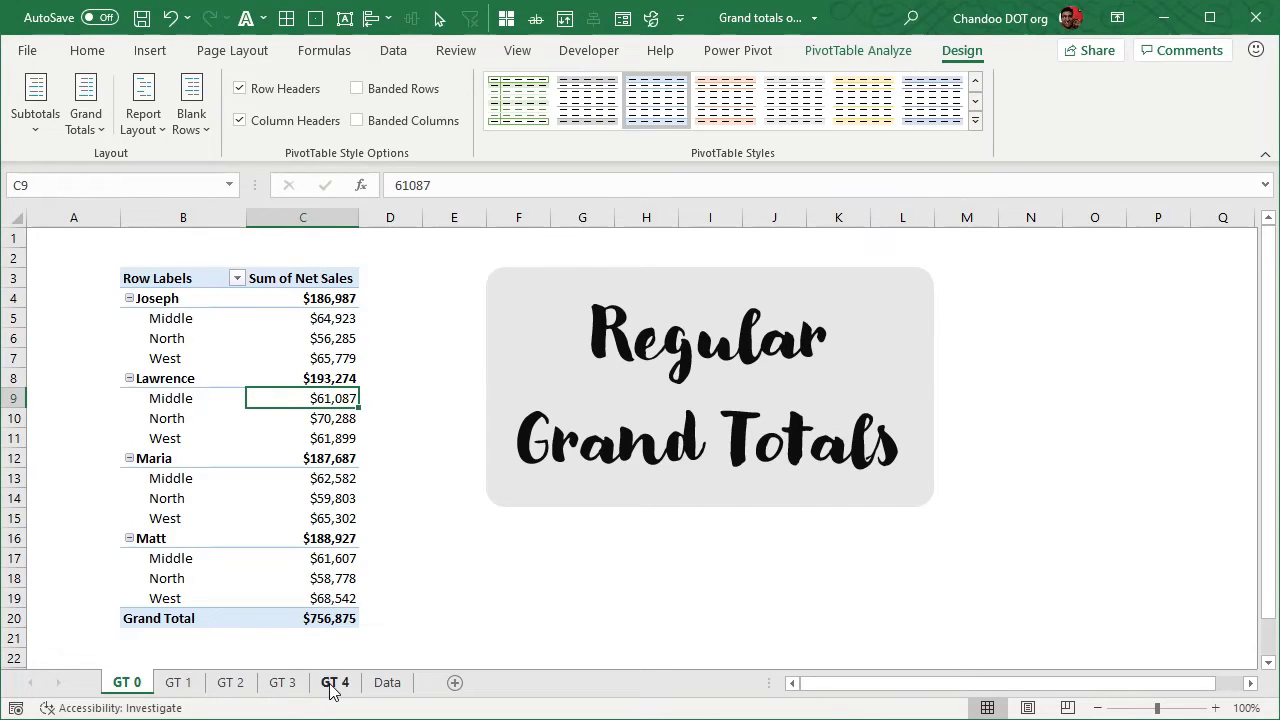
On the GT 1 sheet, copy the whole pivot table in B3:C19 and paste the duplicate at B25
left_click(178, 690)
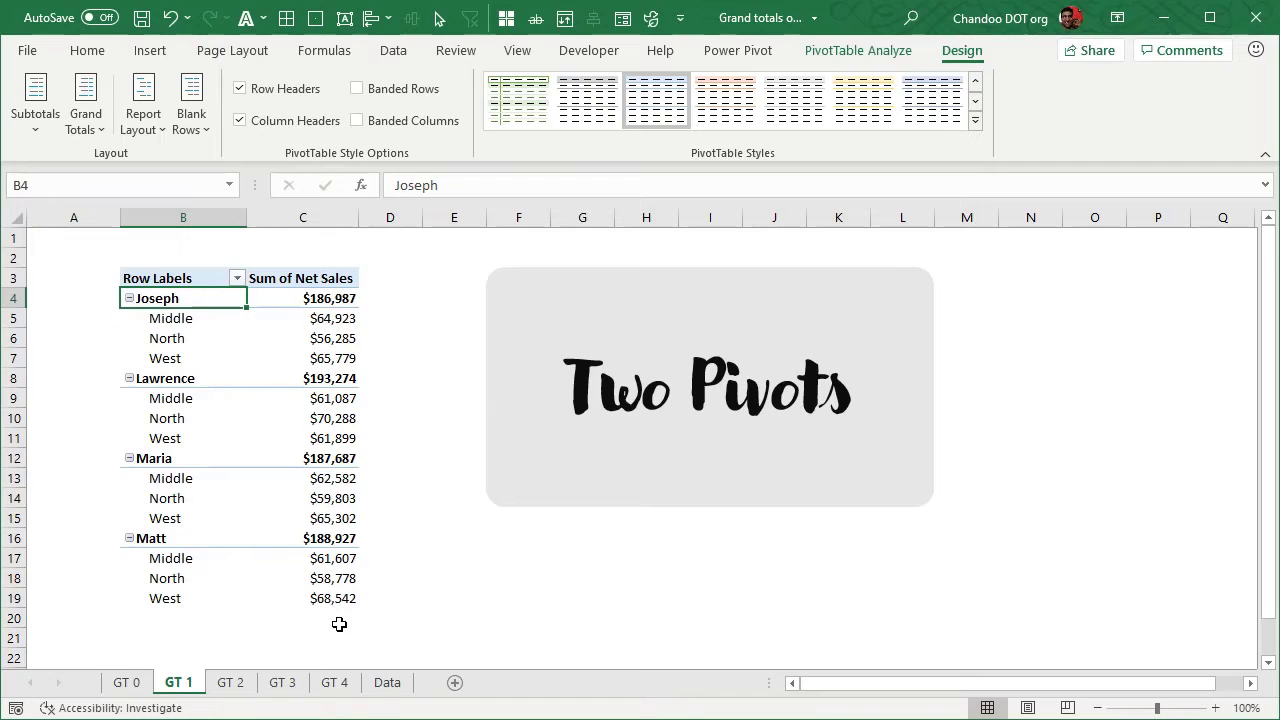
left_click(337, 594)
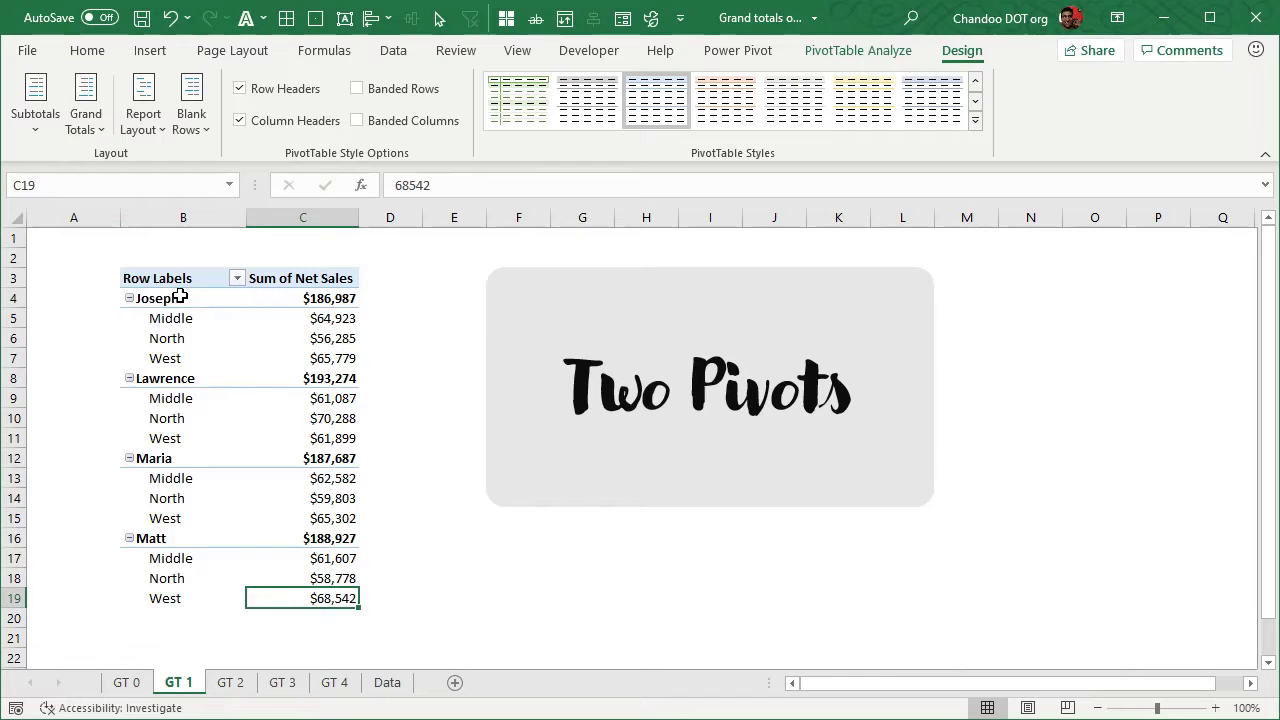
scroll(258, 560, "down", 2)
scroll(258, 534, "up", 2)
left_click_drag(142, 278, 330, 596)
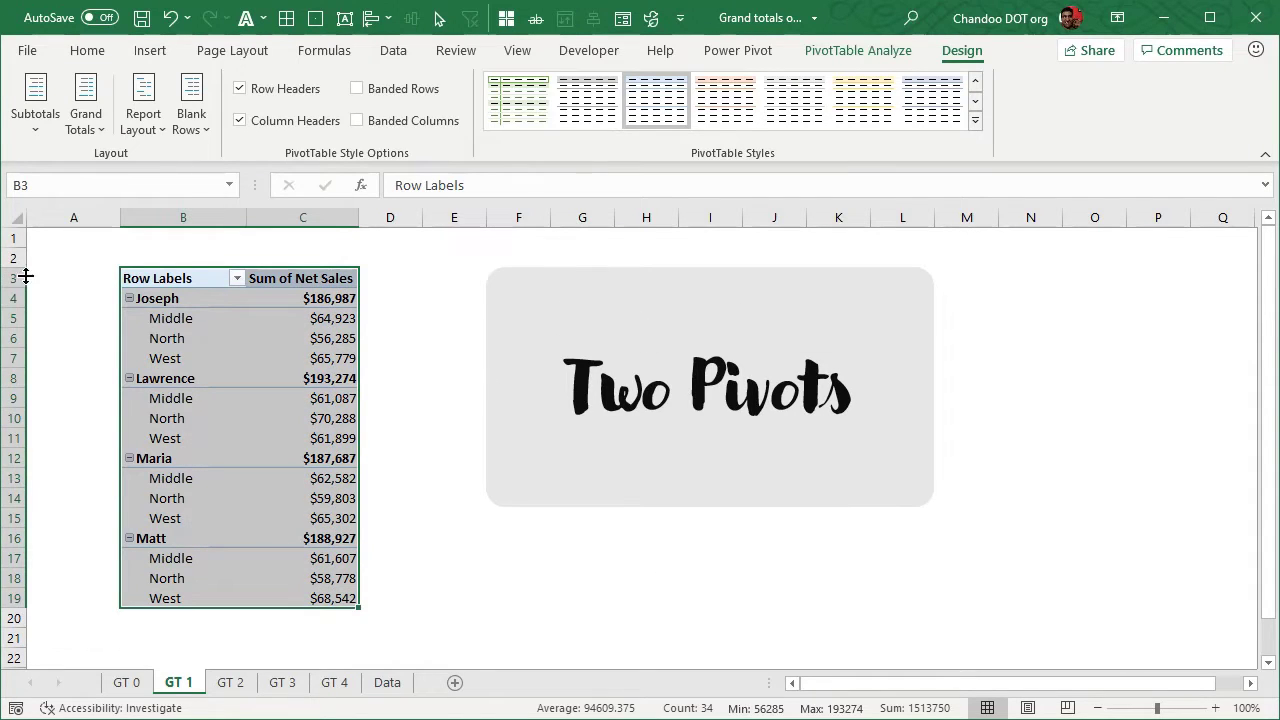
key("ctrl+c")
scroll(185, 470, "down", 3)
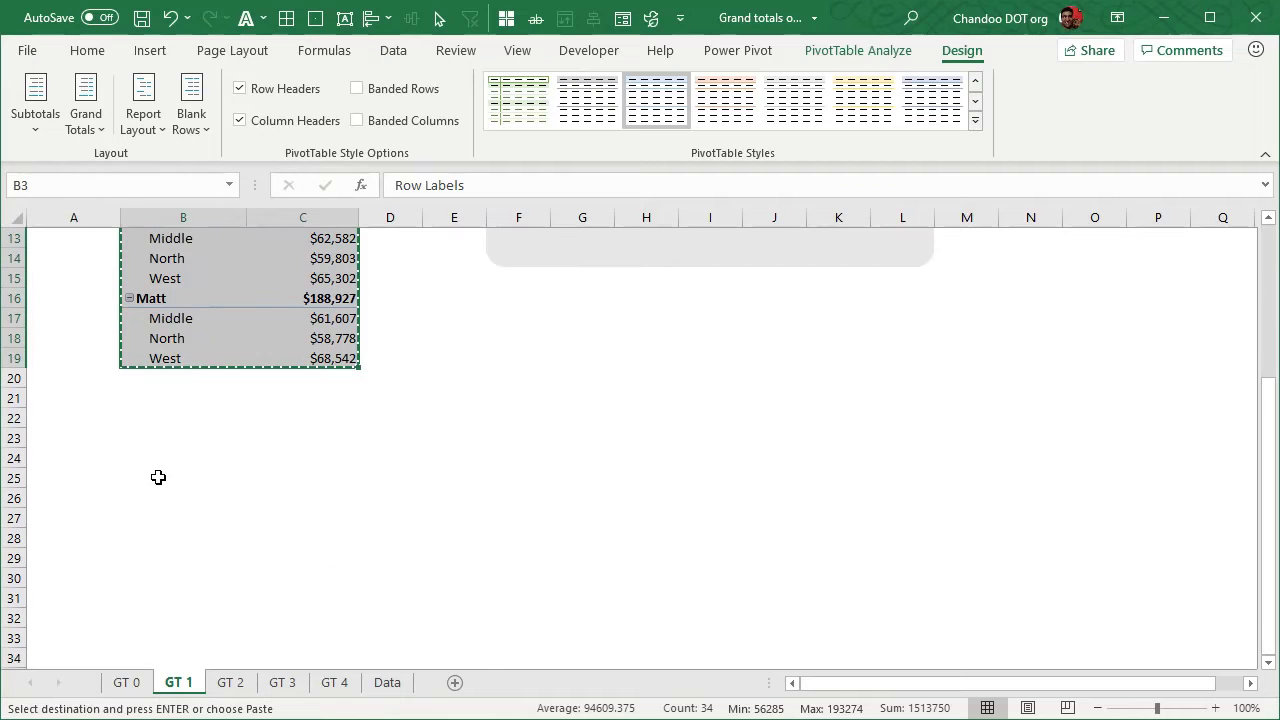
left_click(158, 477)
key("ctrl+v")
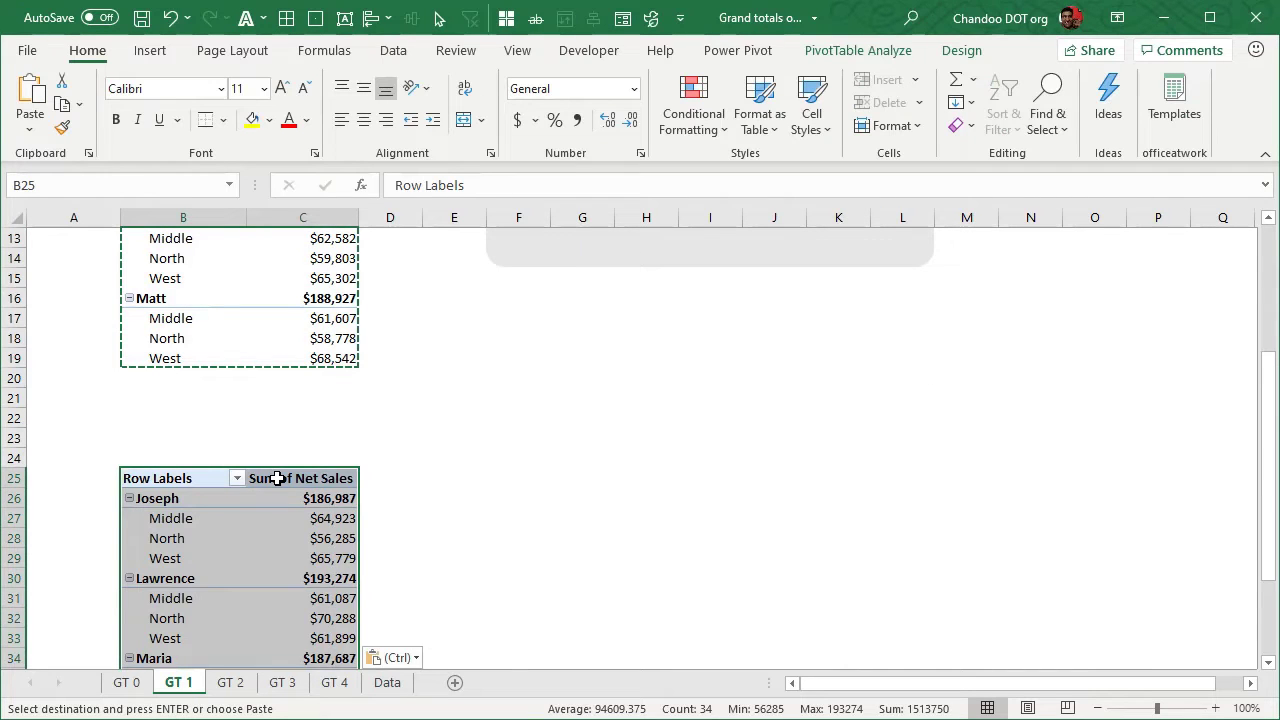
scroll(277, 478, "up", 4)
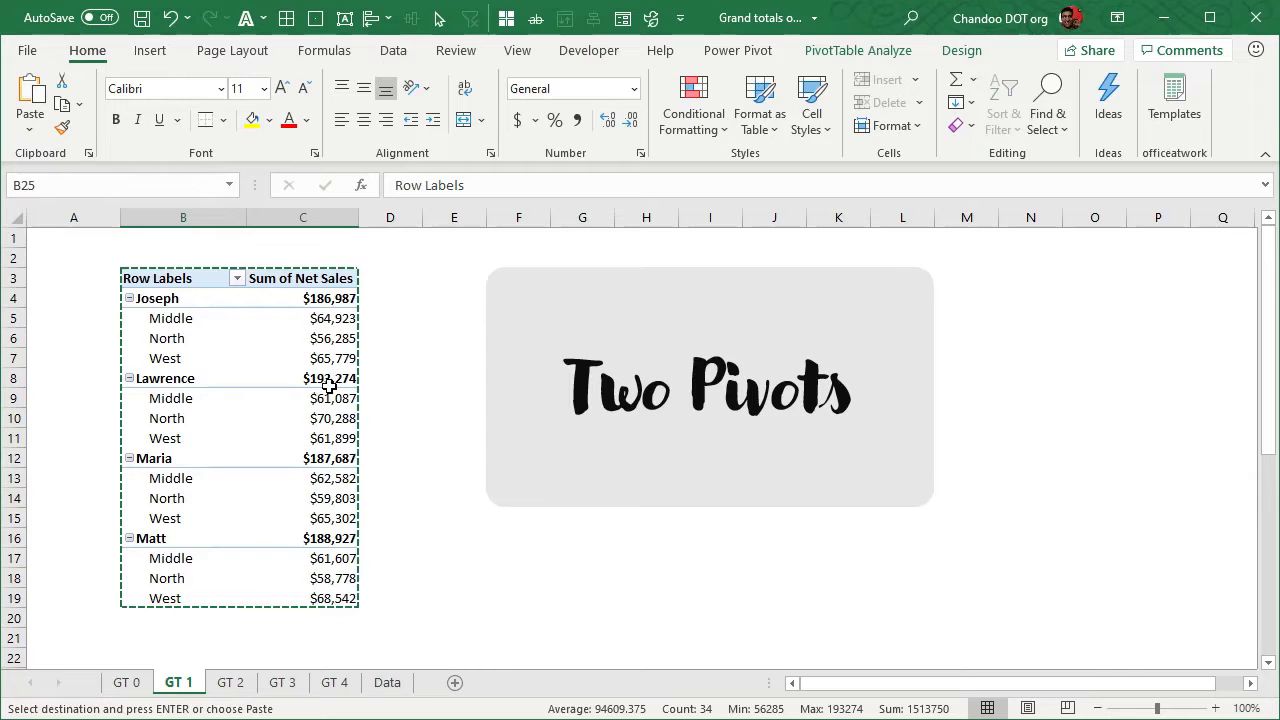
key("ctrl+v")
Show the field list for the duplicate pivot table and remove Salesman and Region from its rows, leaving only Sum of Net Sales
scroll(289, 417, "down", 1)
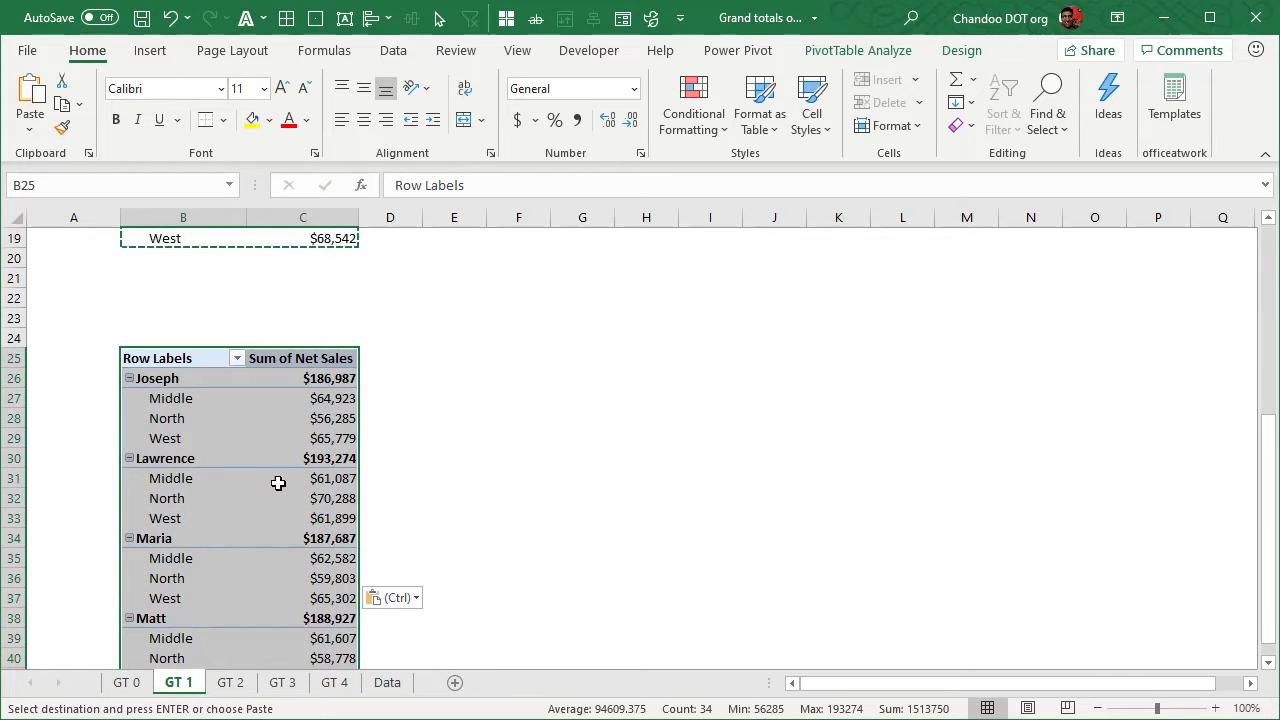
scroll(278, 483, "down", 4)
scroll(283, 420, "up", 3)
left_click(313, 412)
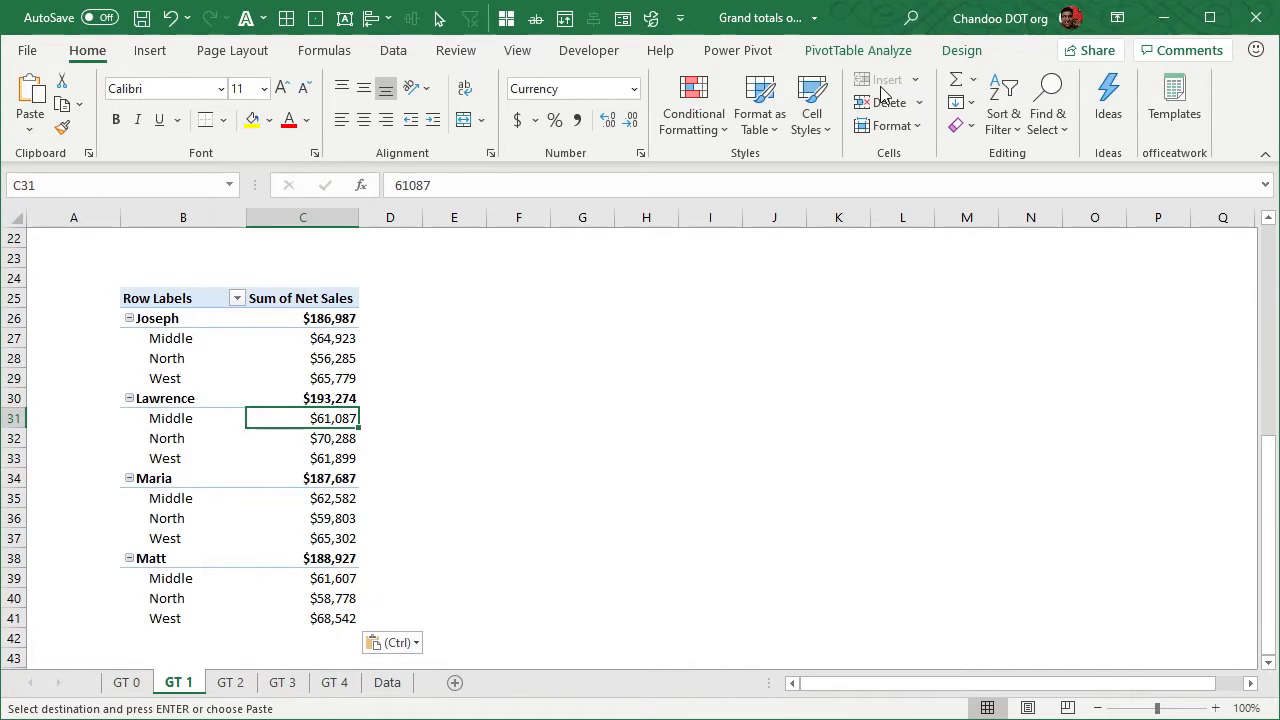
left_click(858, 50)
left_click(1121, 78)
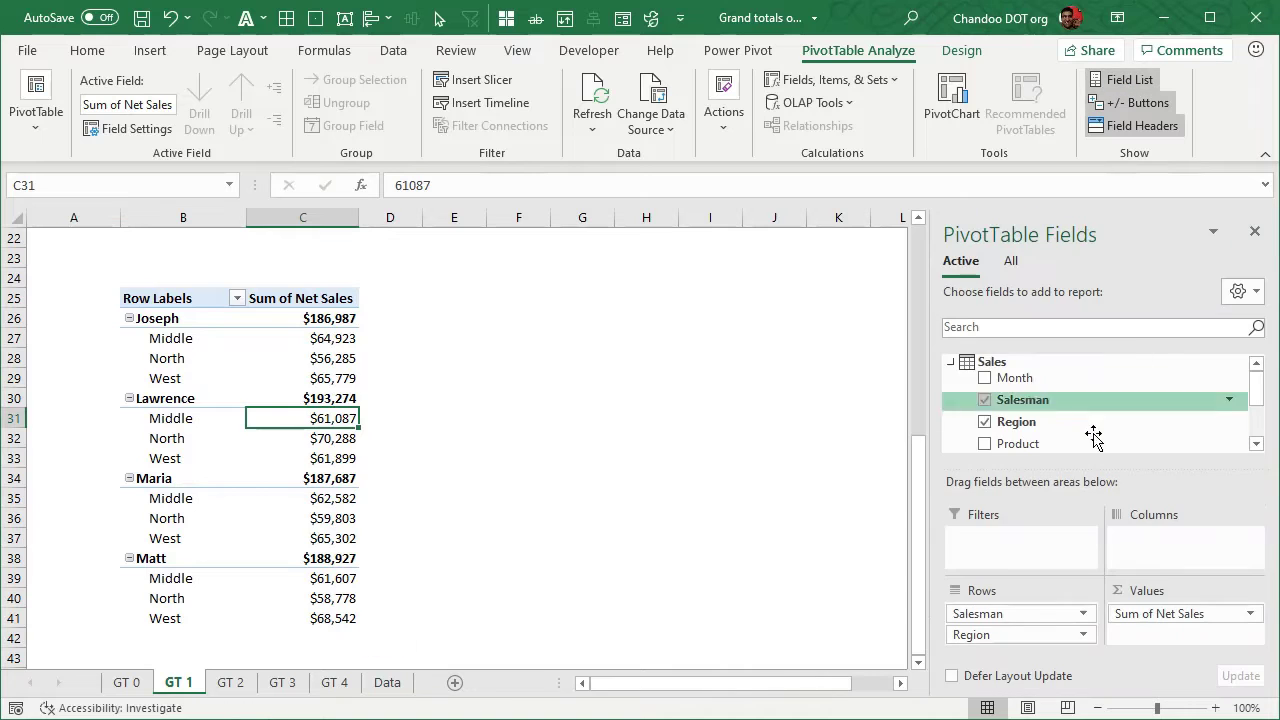
left_click_drag(1037, 614, 771, 543)
left_click_drag(976, 620, 814, 531)
left_click(222, 320)
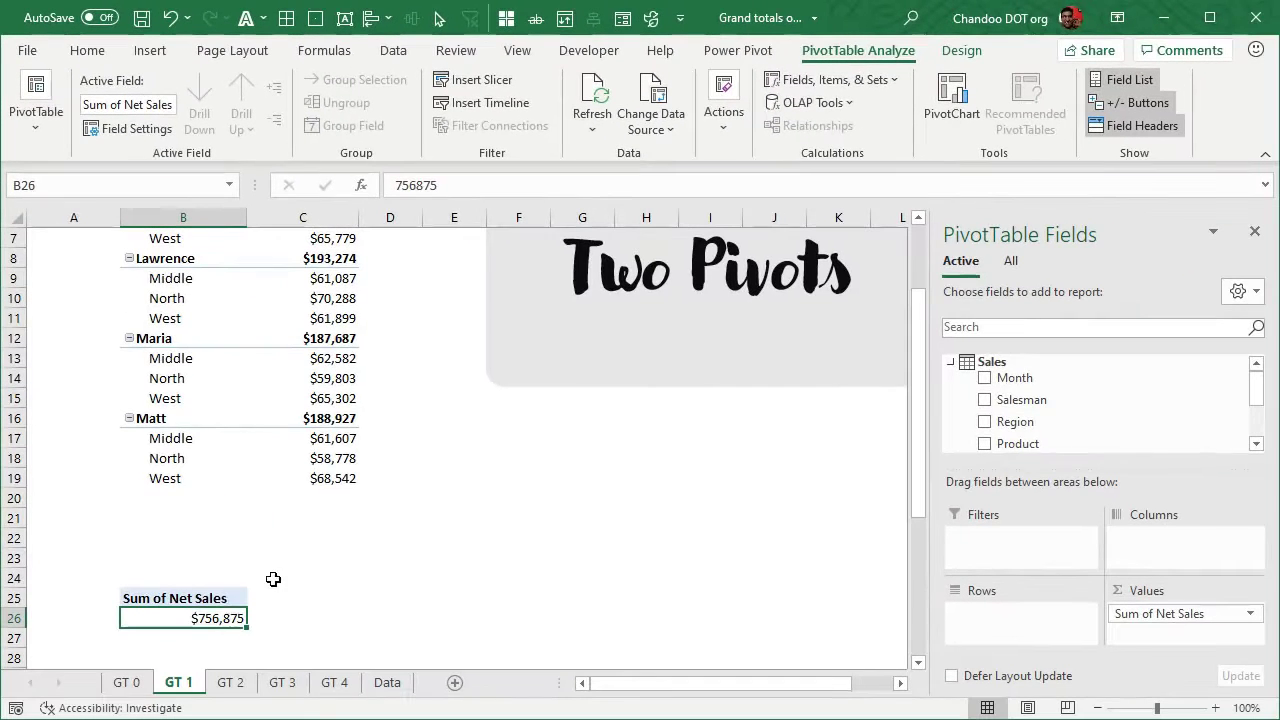
Move the reduced Sum of Net Sales pivot table from B25:B26 to B1, above the main pivot table
left_click_drag(217, 597, 305, 612)
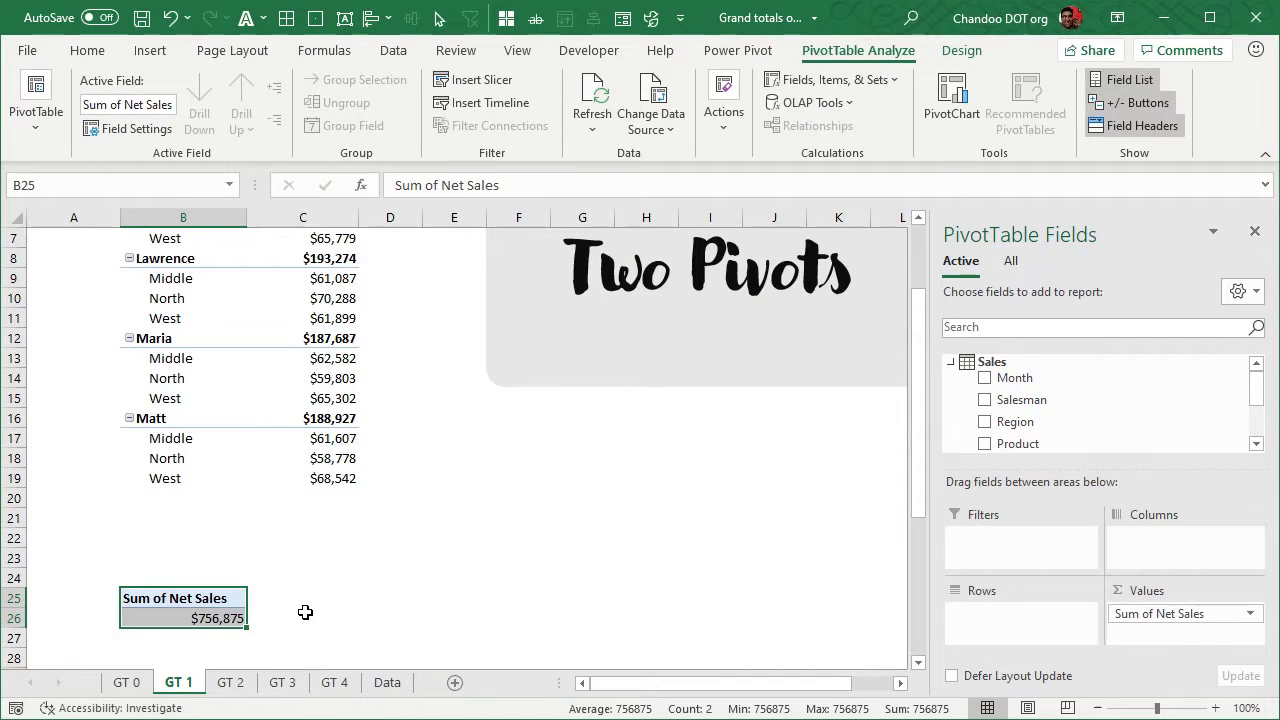
key("ctrl+x")
scroll(369, 549, "up", 2)
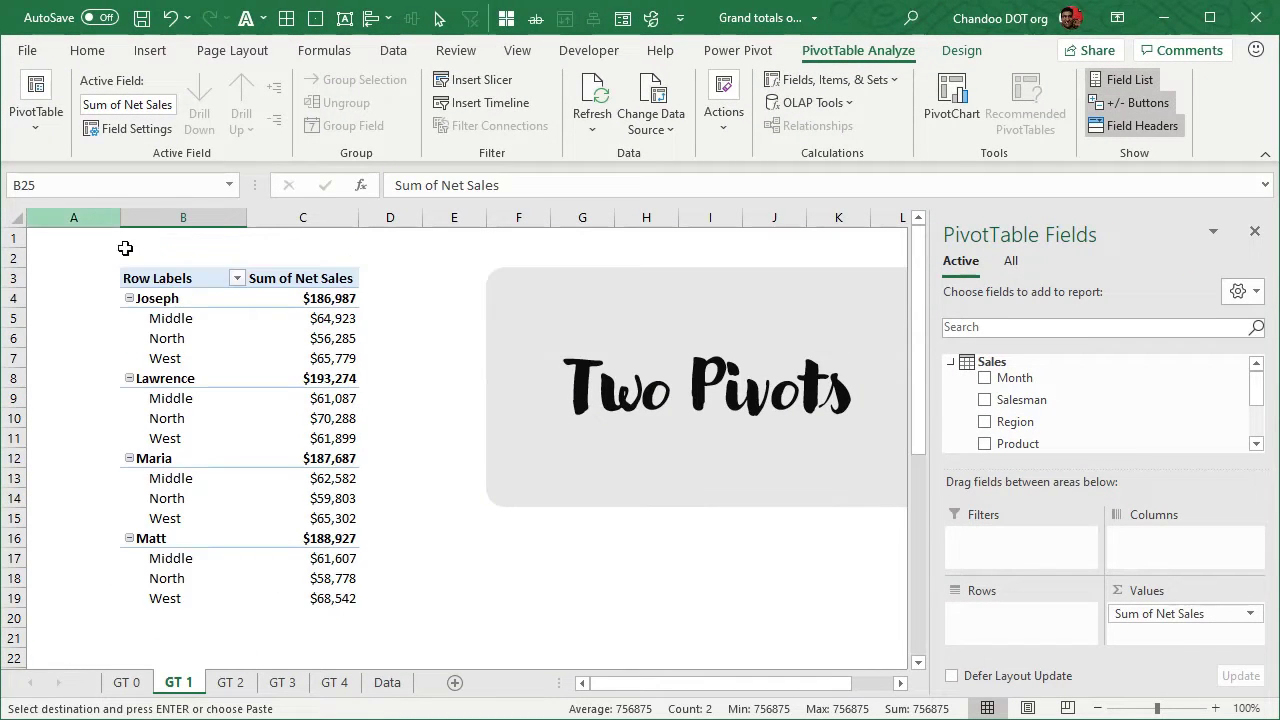
left_click(181, 243)
key("ctrl+v")
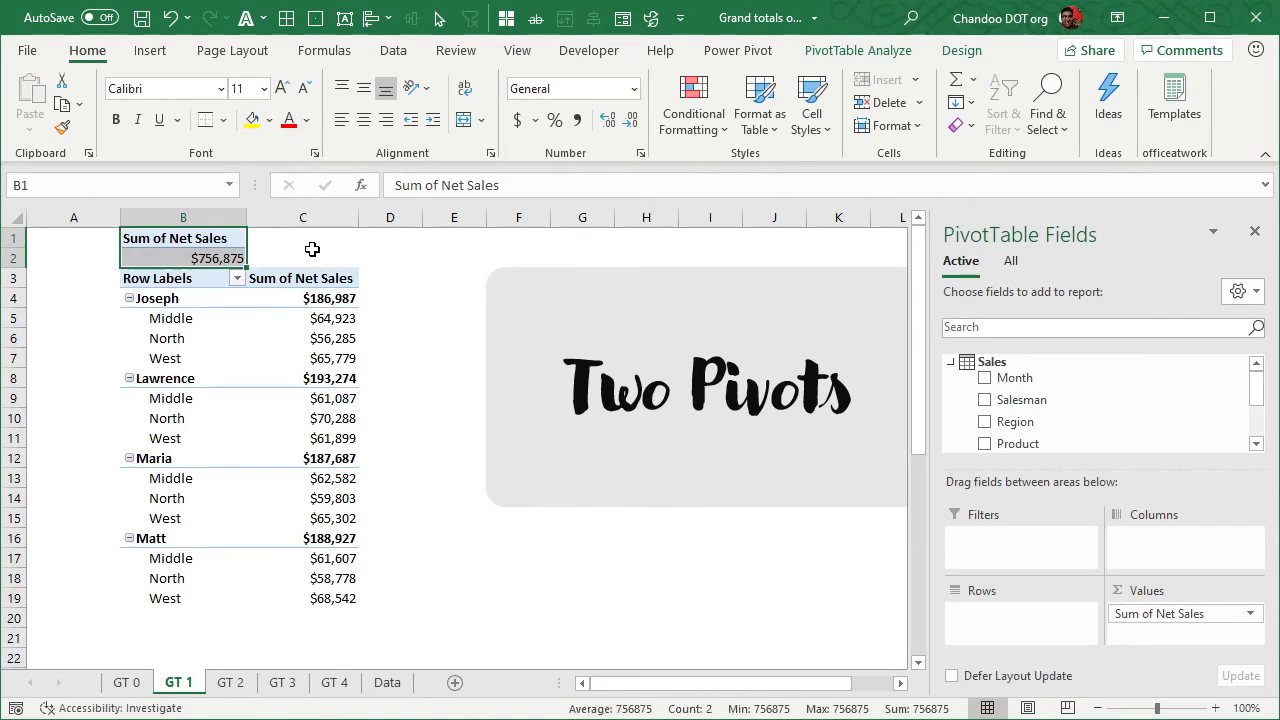
Insert a blank row above row 3 to separate the two pivot tables
left_click(309, 252)
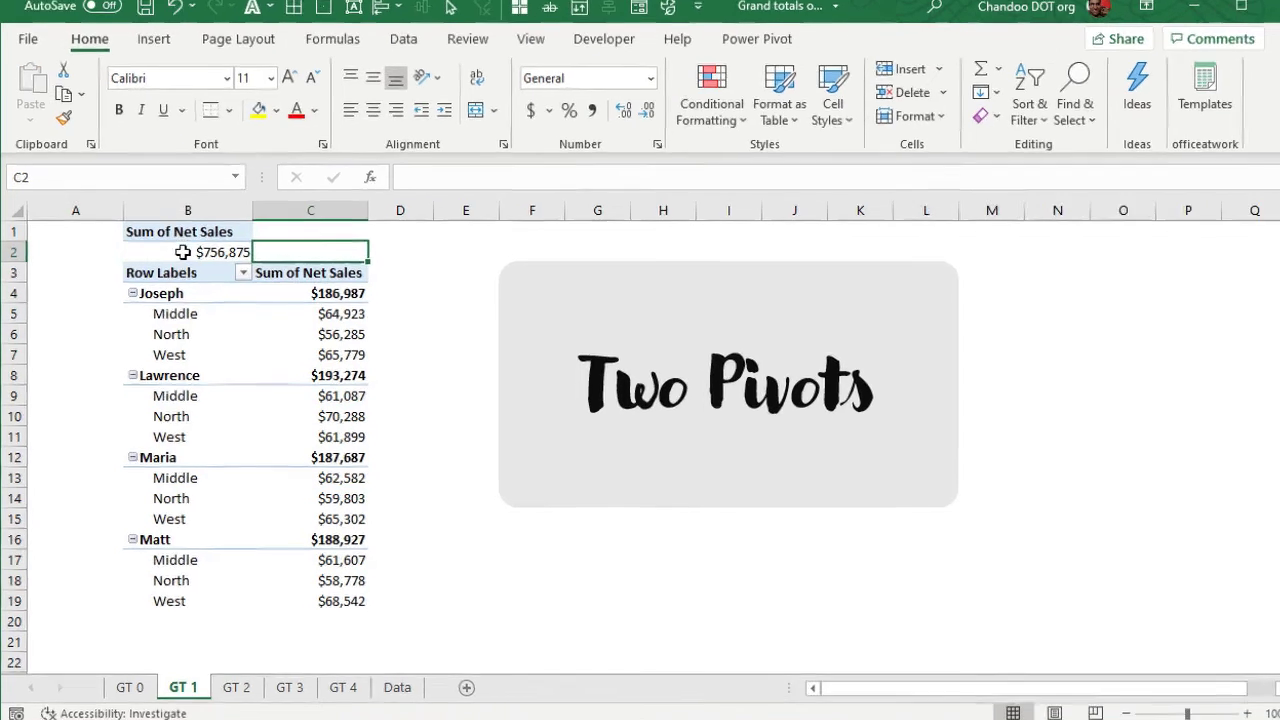
left_click(182, 252)
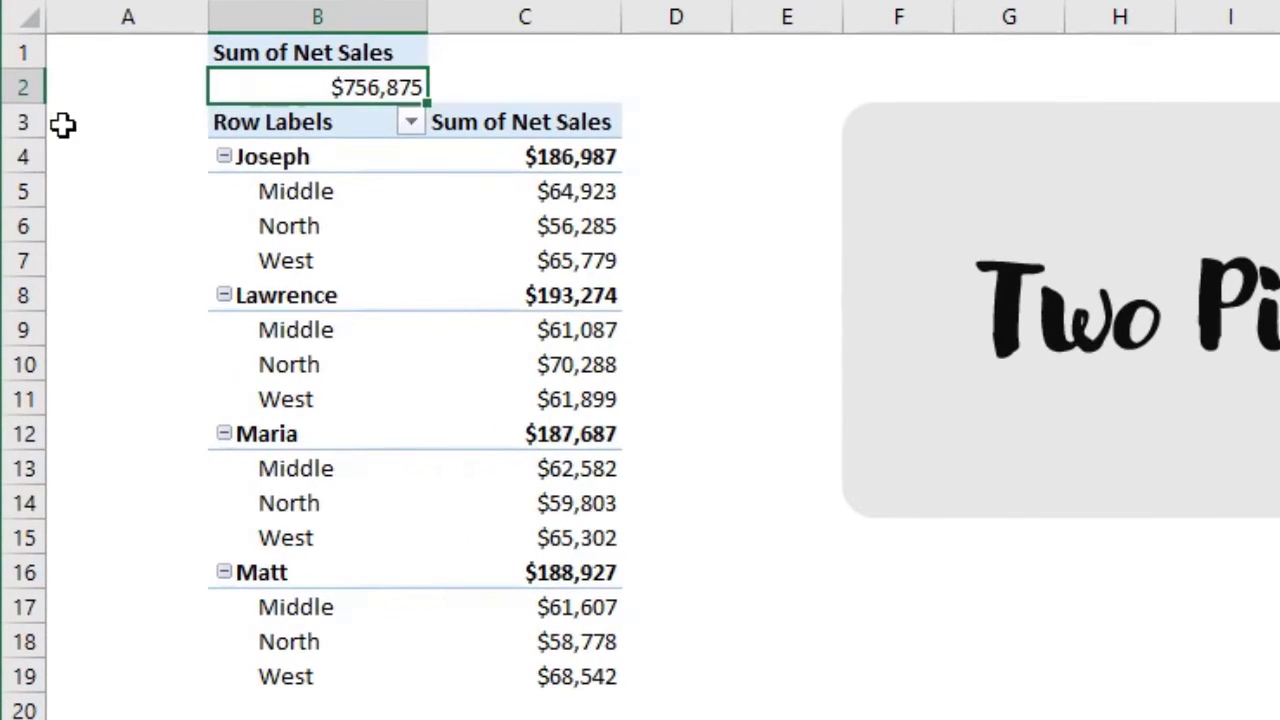
right_click(16, 277)
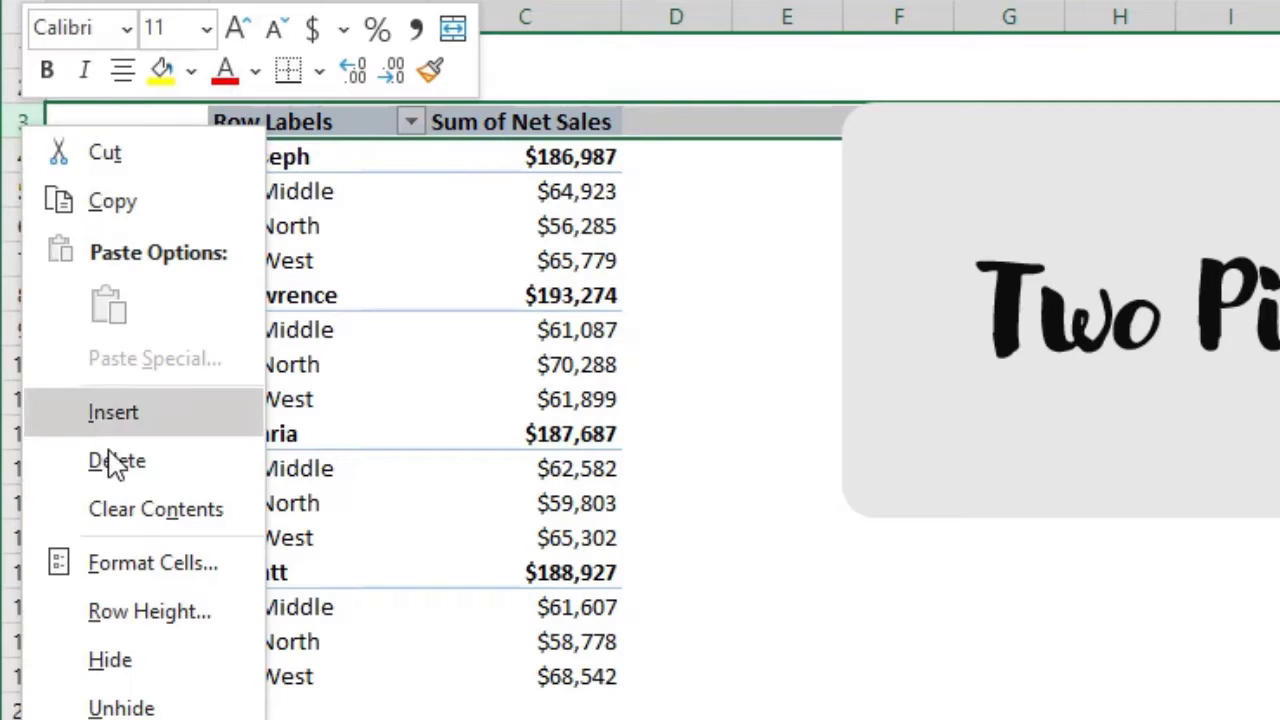
left_click(105, 425)
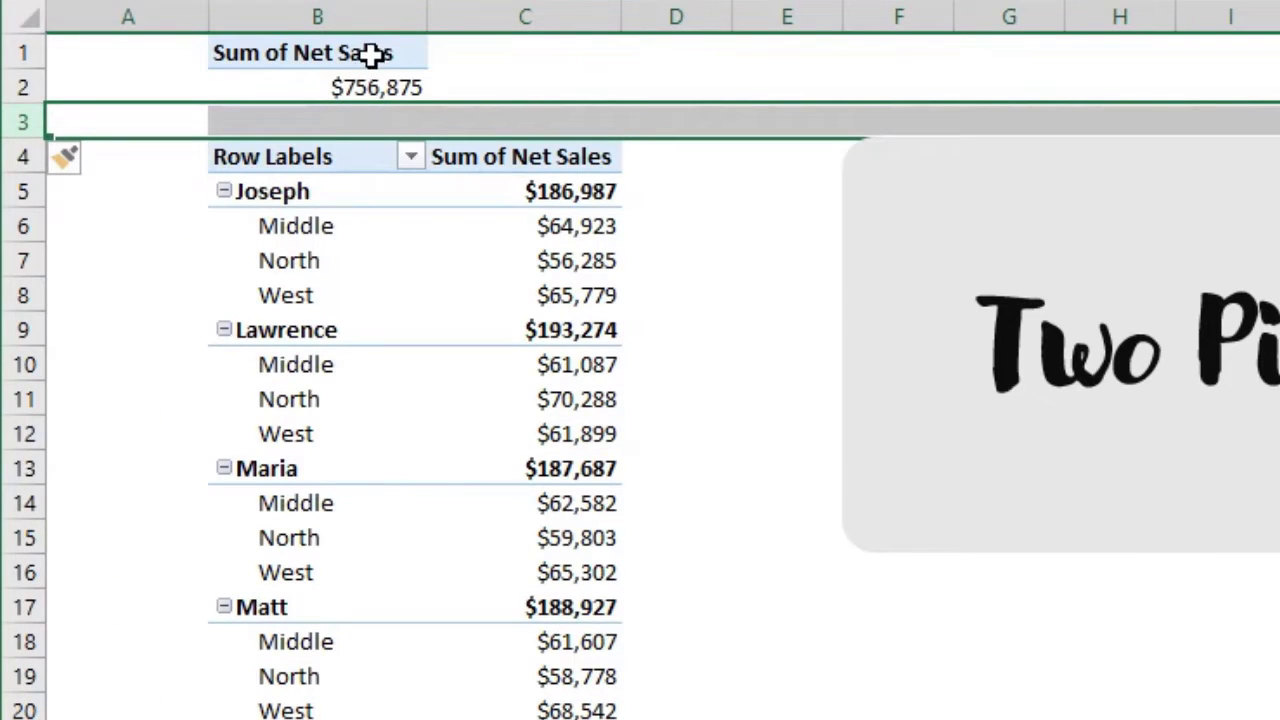
Move the single-value Sum of Net Sales pivot table from B1:B2 to C1:C2, in line with the main pivot's value column
left_click(371, 86)
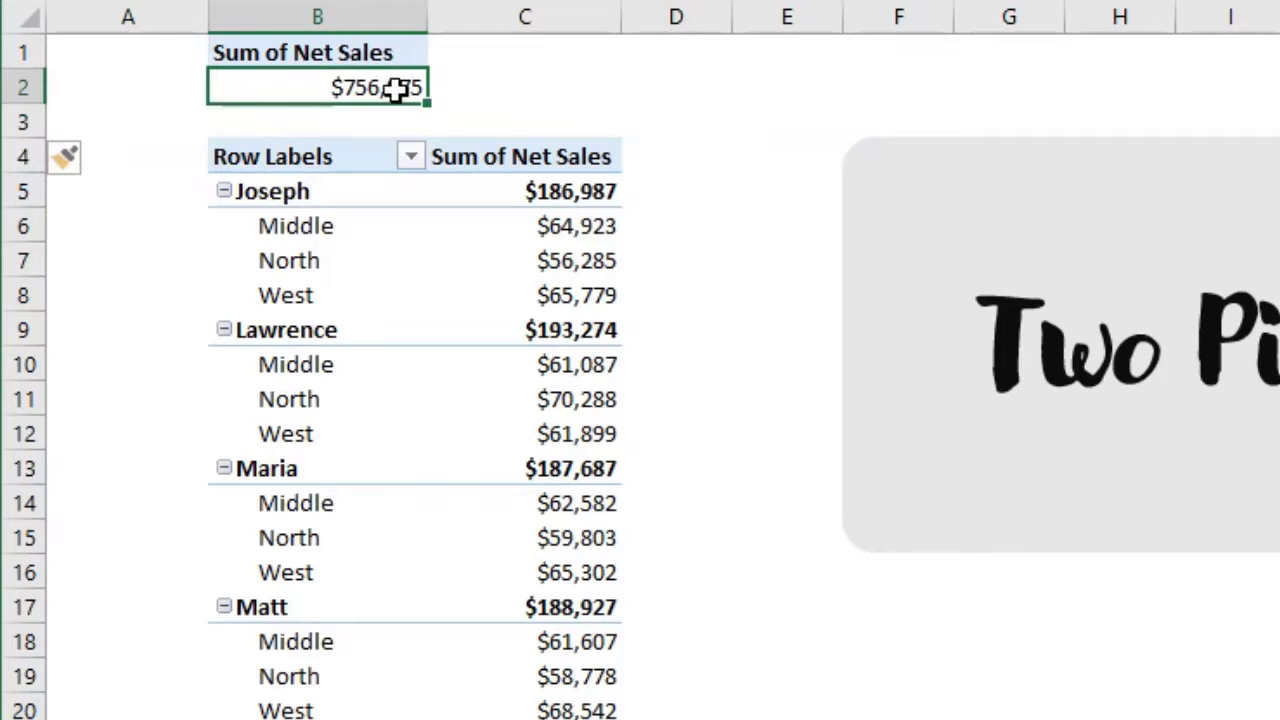
left_click(472, 82)
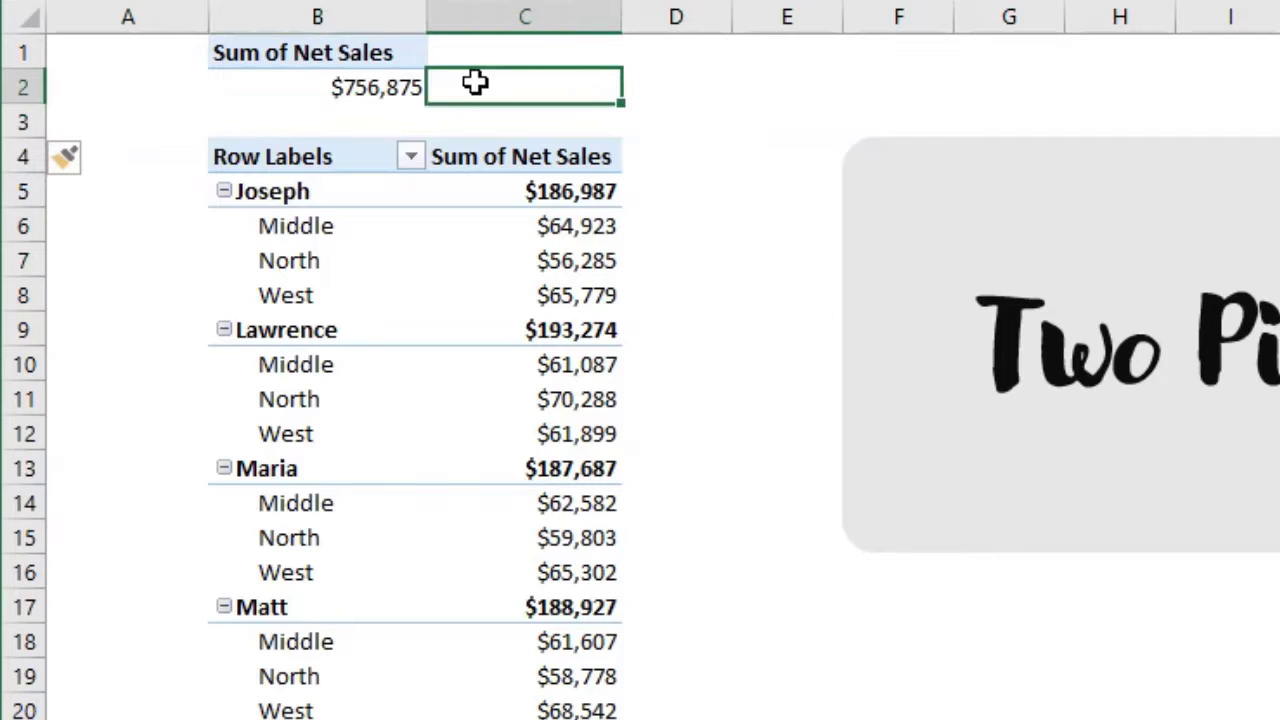
left_click_drag(360, 60, 525, 108)
left_click(363, 82)
Hide row 1 with the small pivot's header and enter the label "Grand Total" in B2
right_click(14, 54)
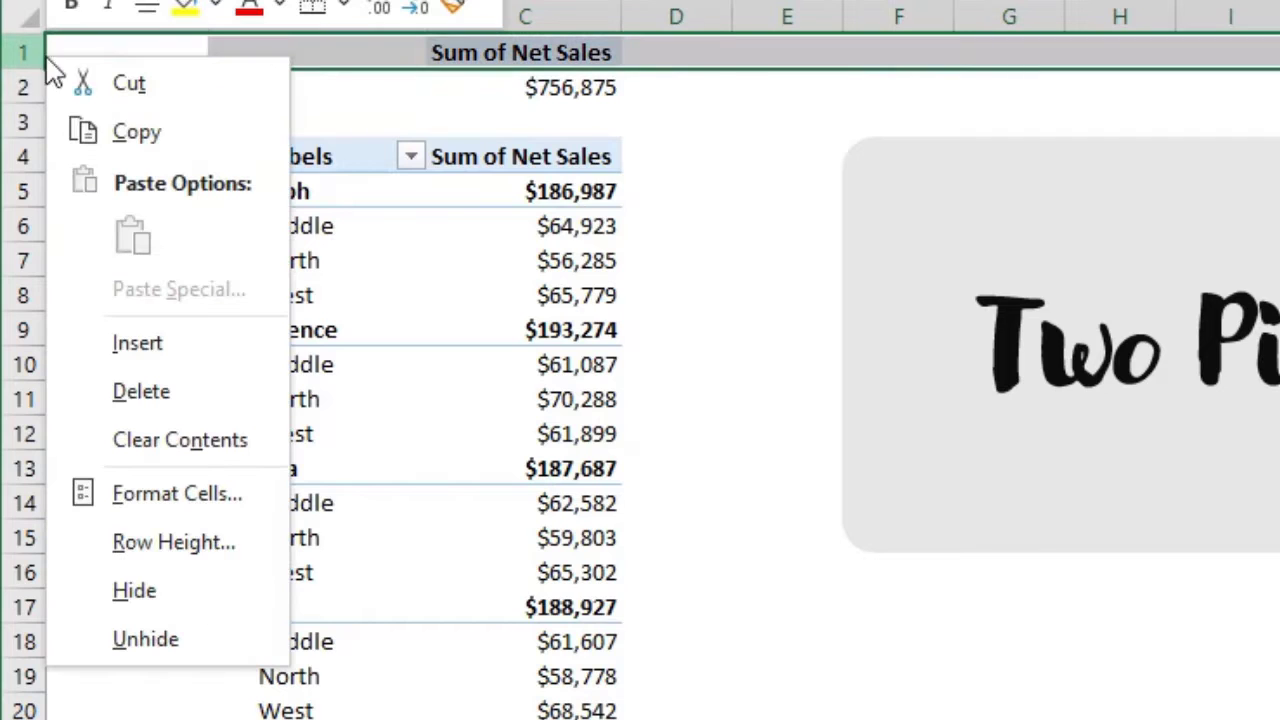
left_click(158, 600)
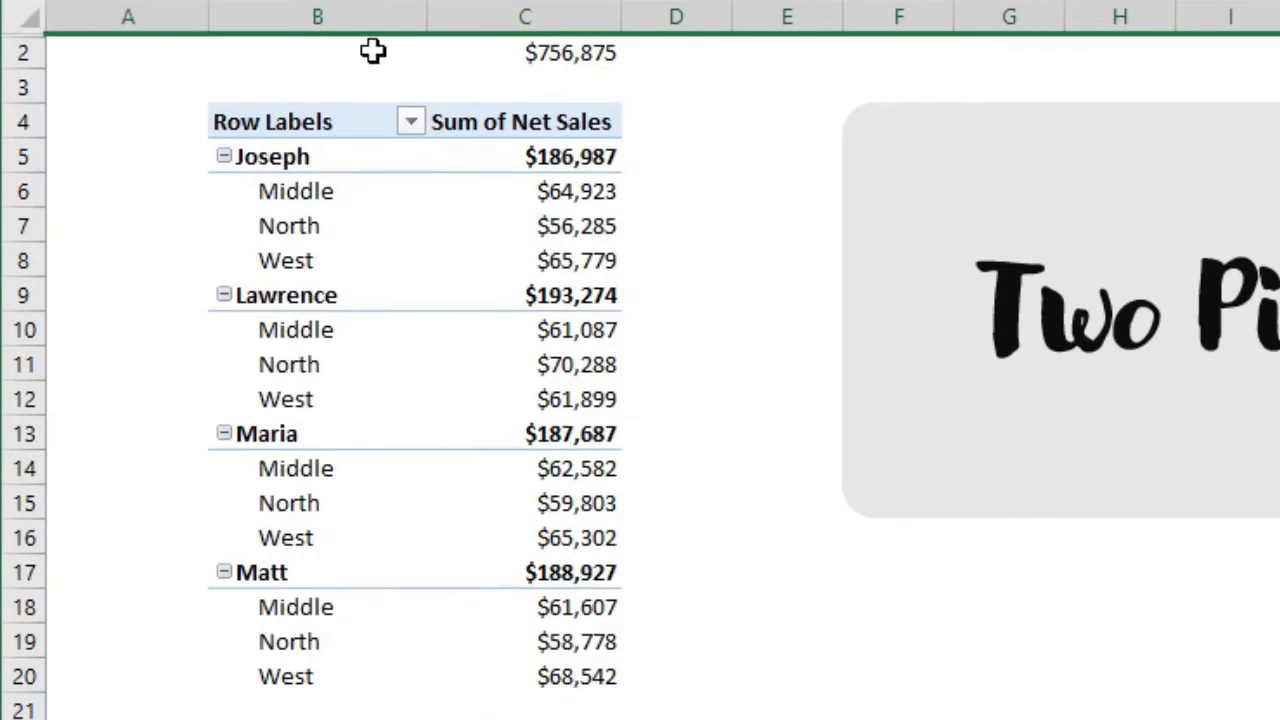
left_click(374, 52)
type("Grand Total")
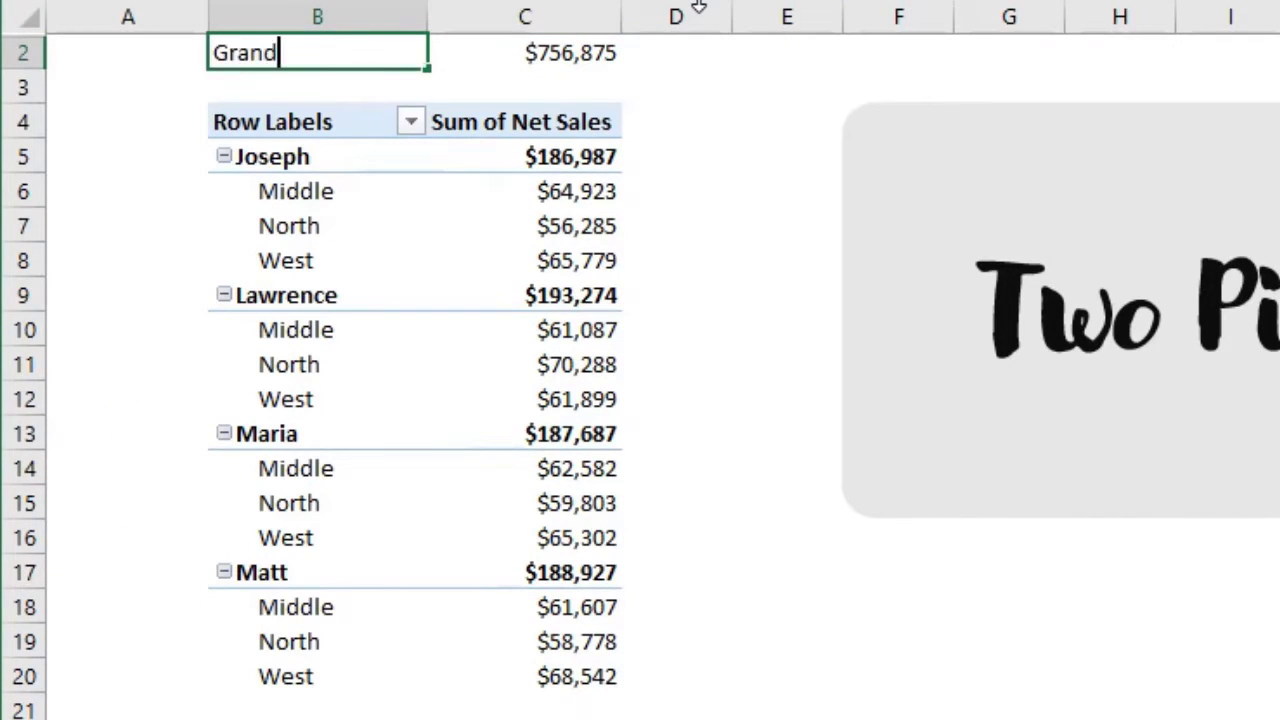
key("ctrl+Return")
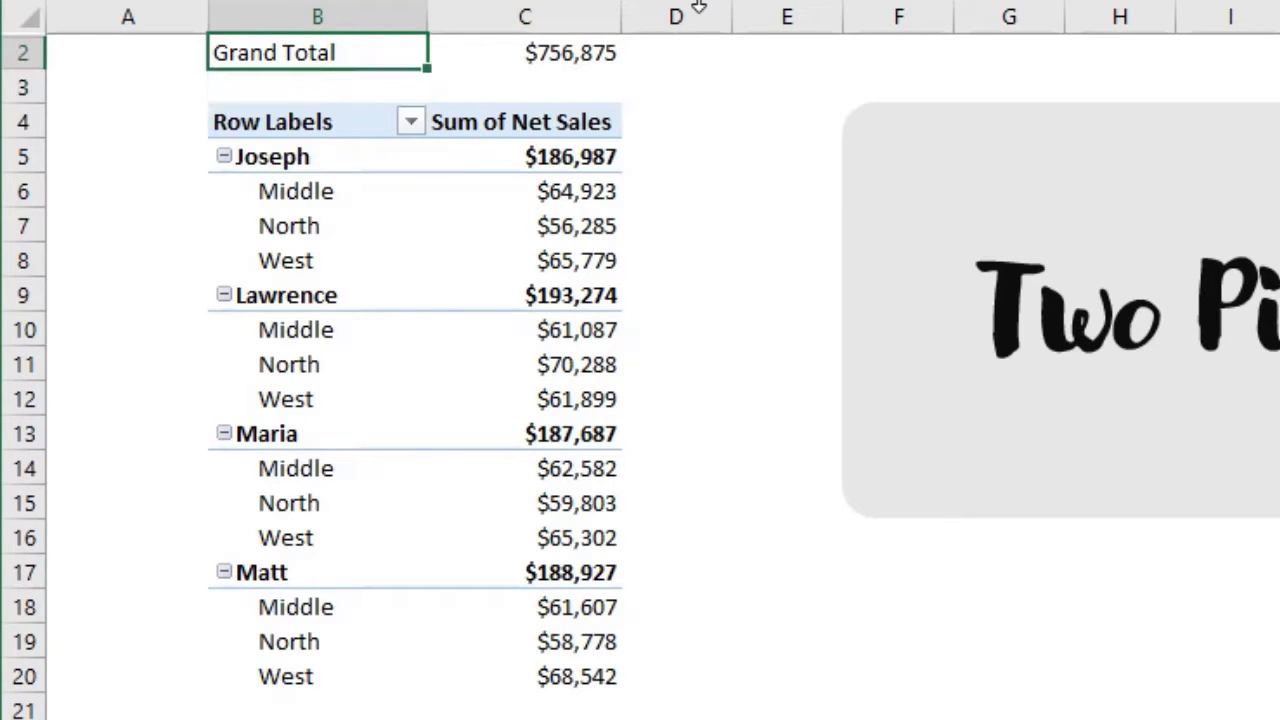
Format the Grand Total row B2:C2 in bold with a bottom border
key("shift+Right")
key("ctrl+b")
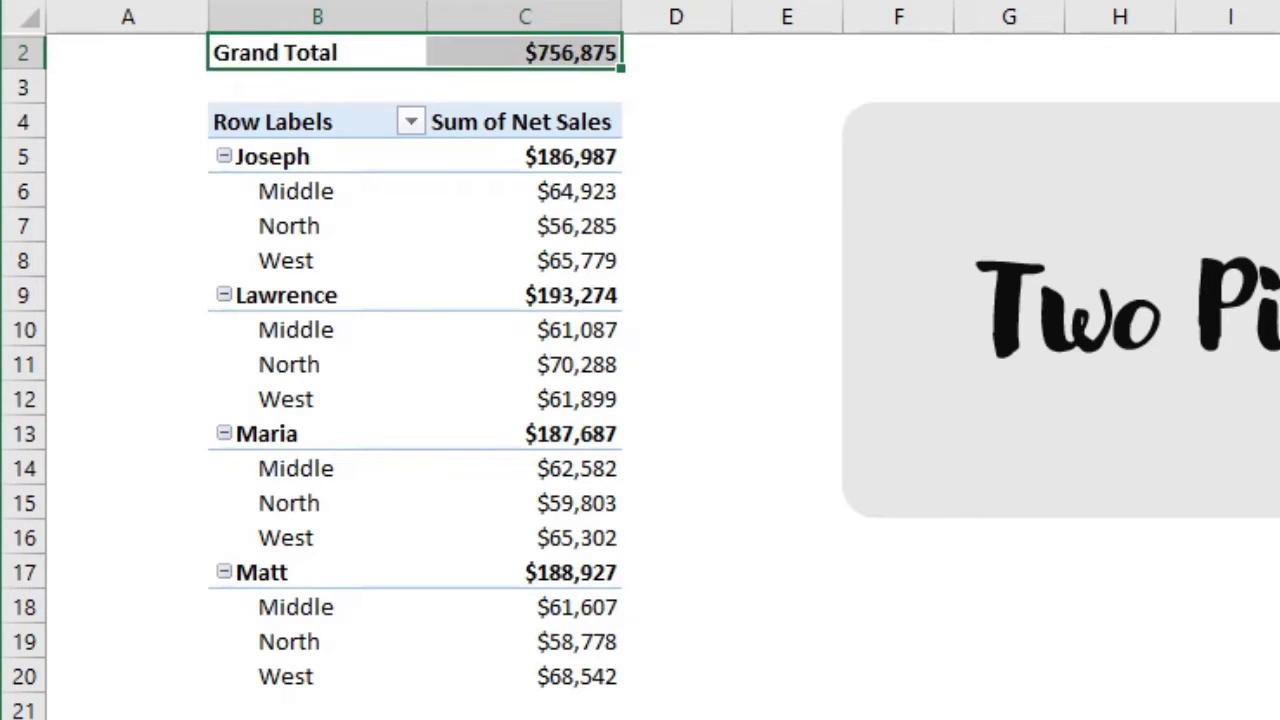
left_click(741, 292)
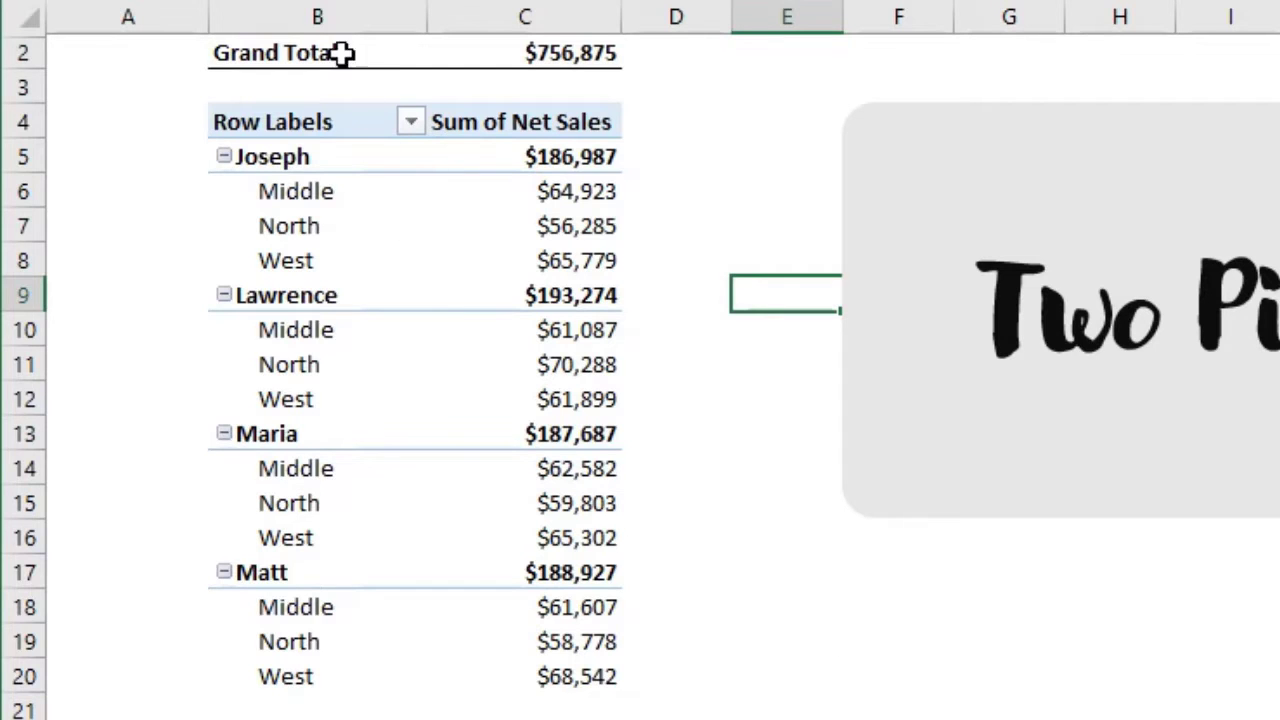
left_click(566, 60)
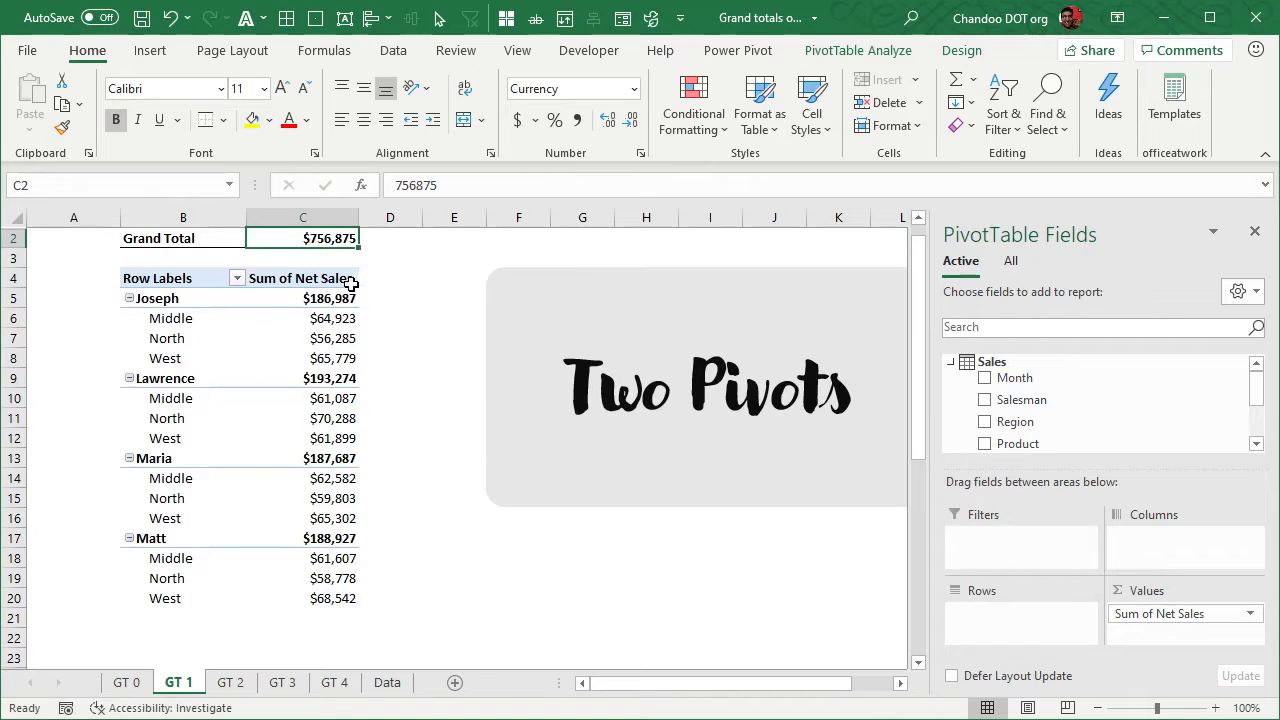
mouse_move(299, 248)
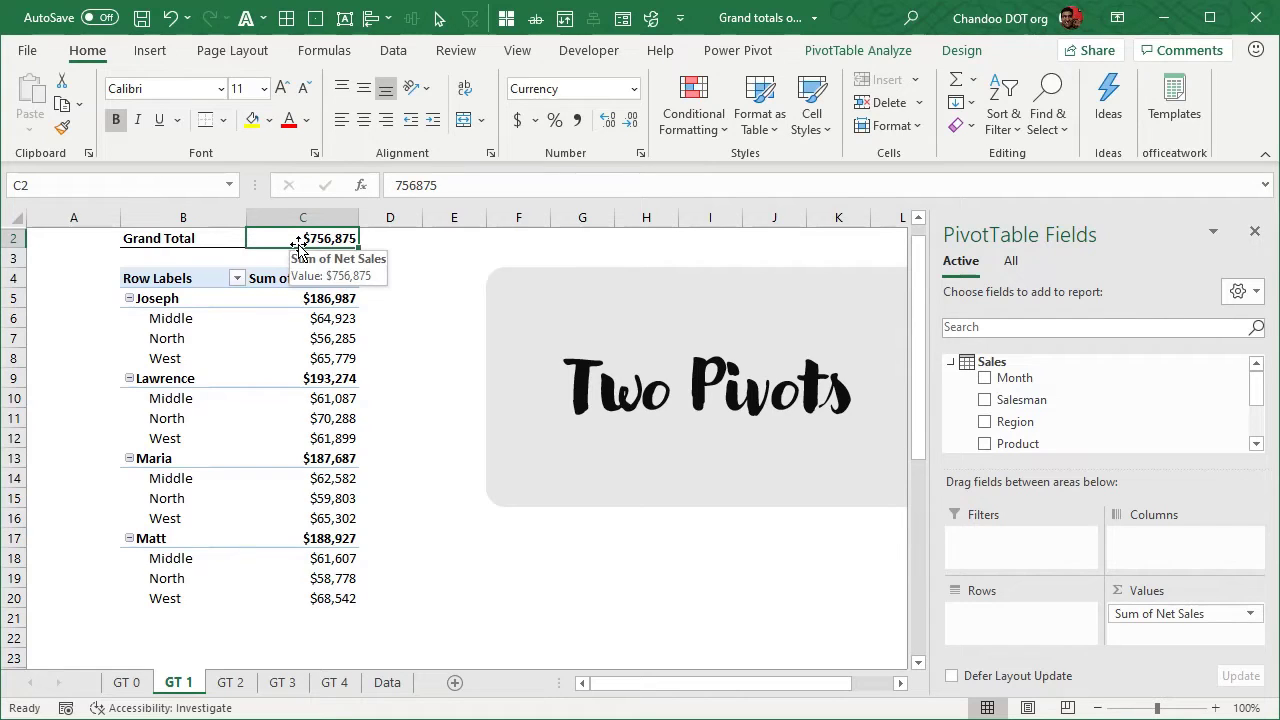
Try to add the Salesman field to the rows of the small grand total pivot table
mouse_move(272, 456)
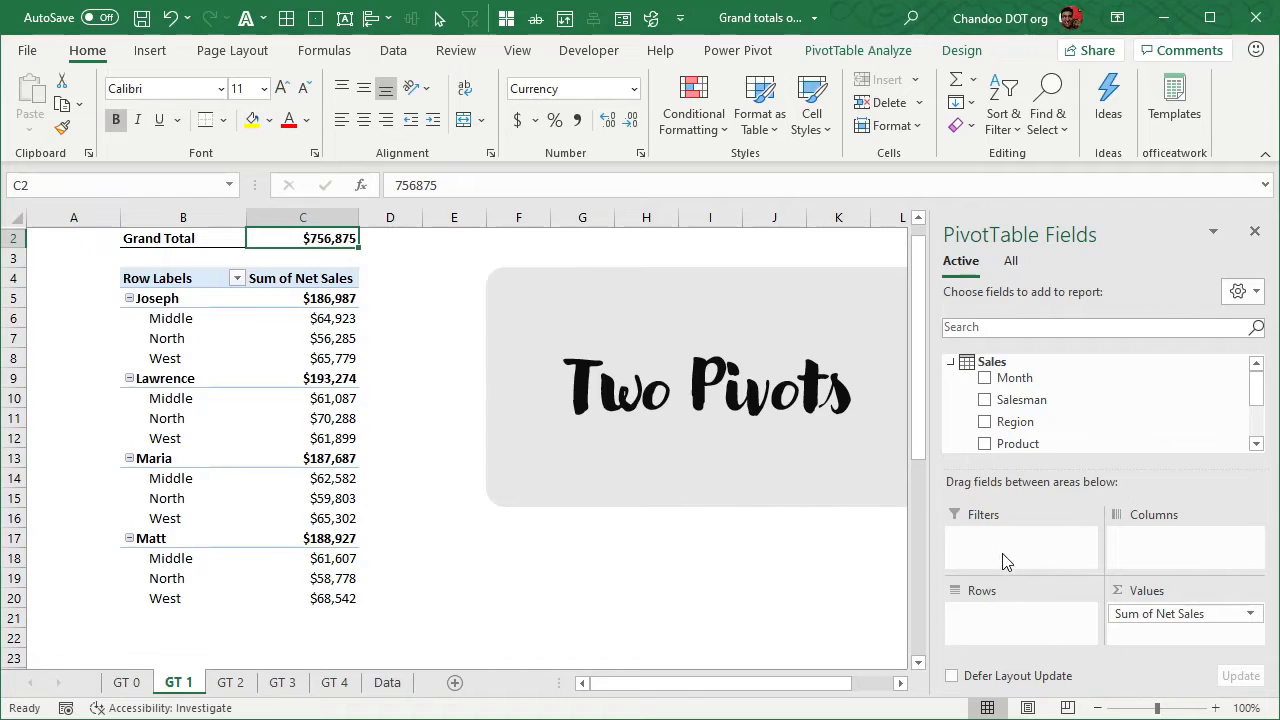
left_click_drag(1027, 403, 1006, 636)
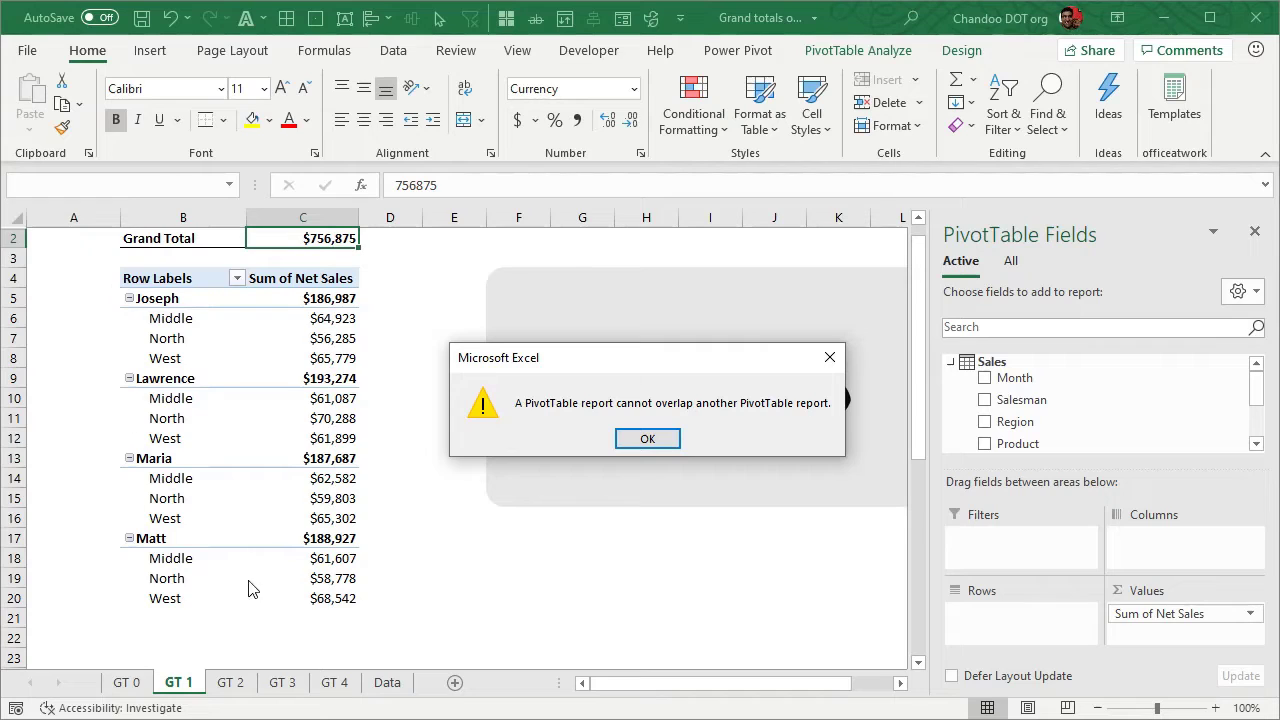
left_click(663, 446)
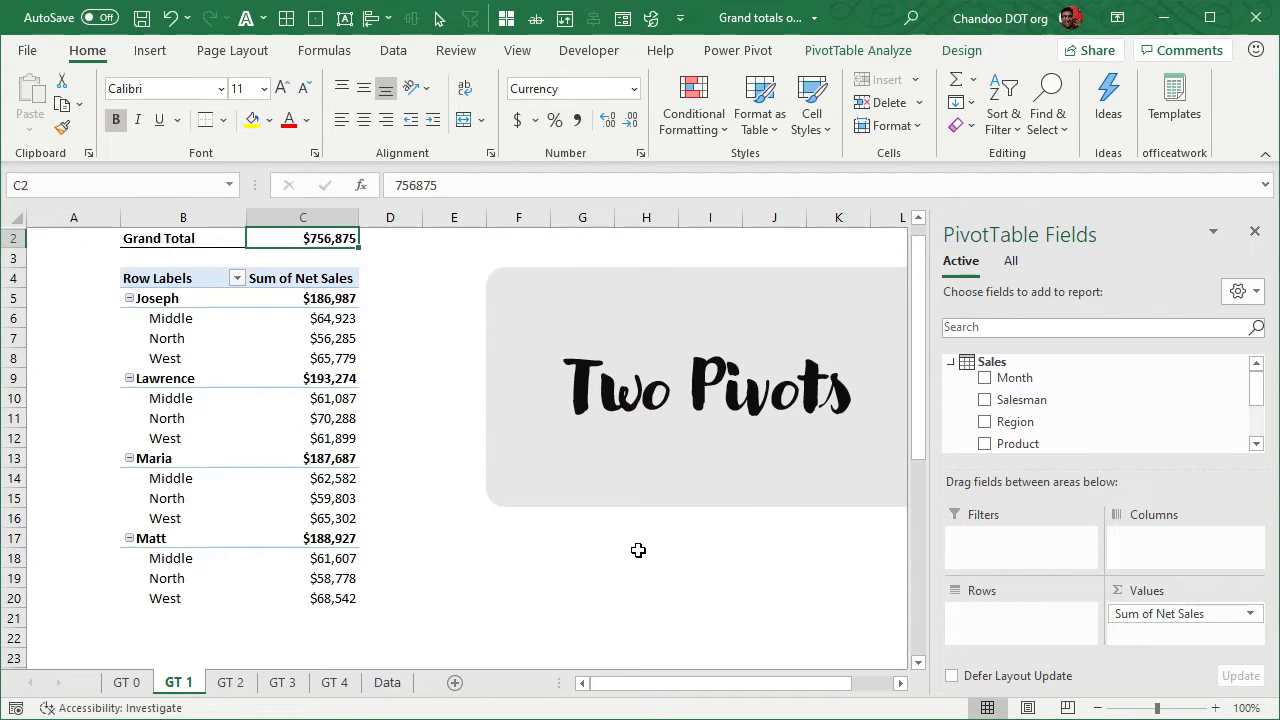
On sheet GT 2, examine the formula behind the Grand Total cell C2 and the pivot table it draws from
left_click(236, 688)
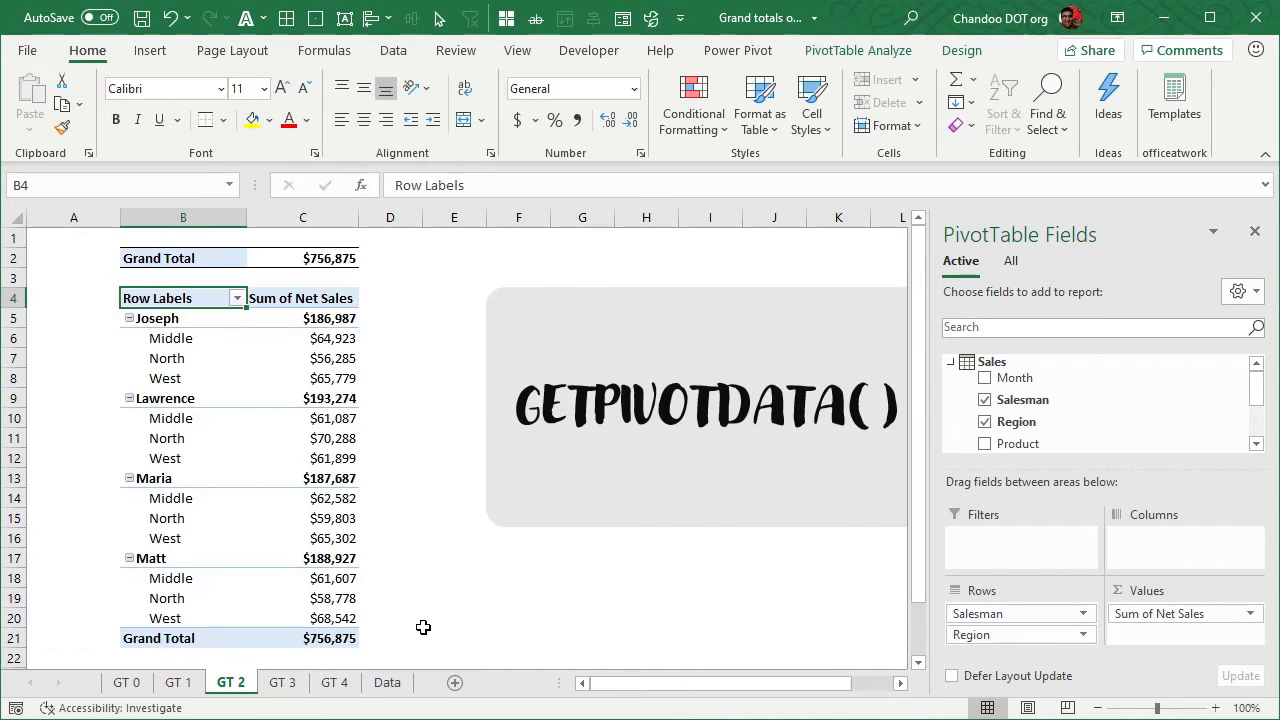
left_click(719, 591)
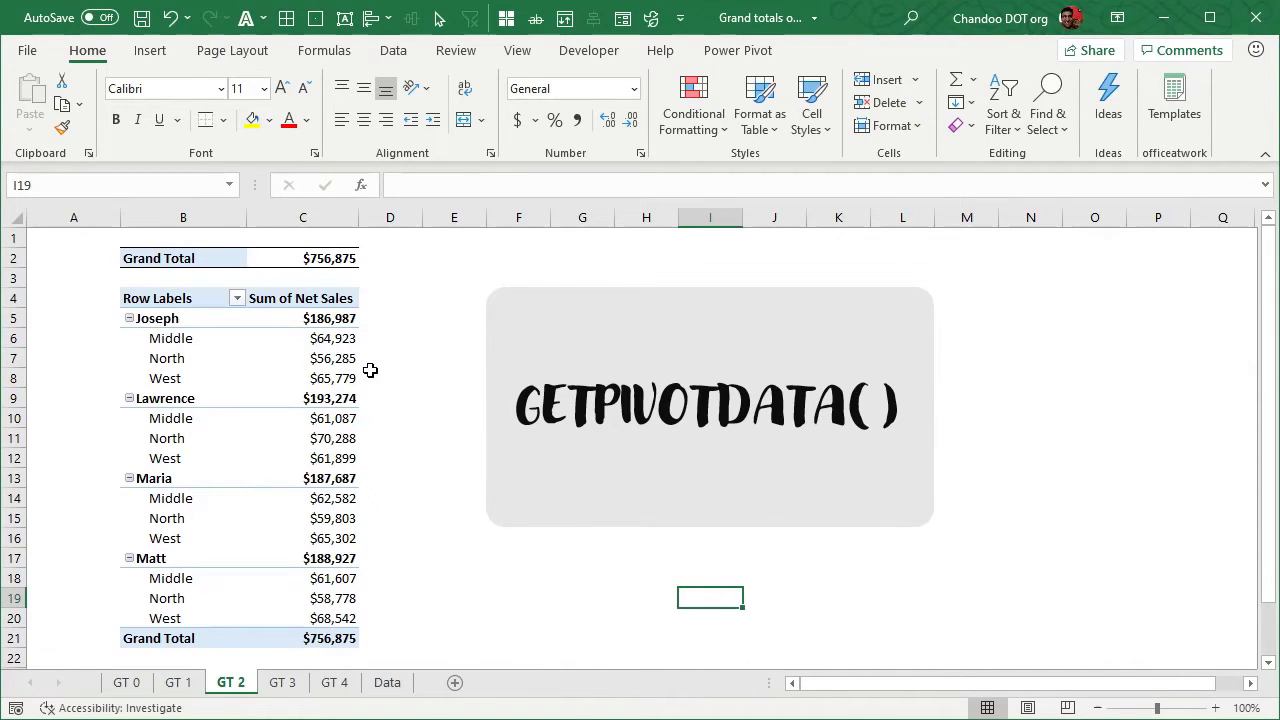
mouse_move(357, 406)
left_click(341, 252)
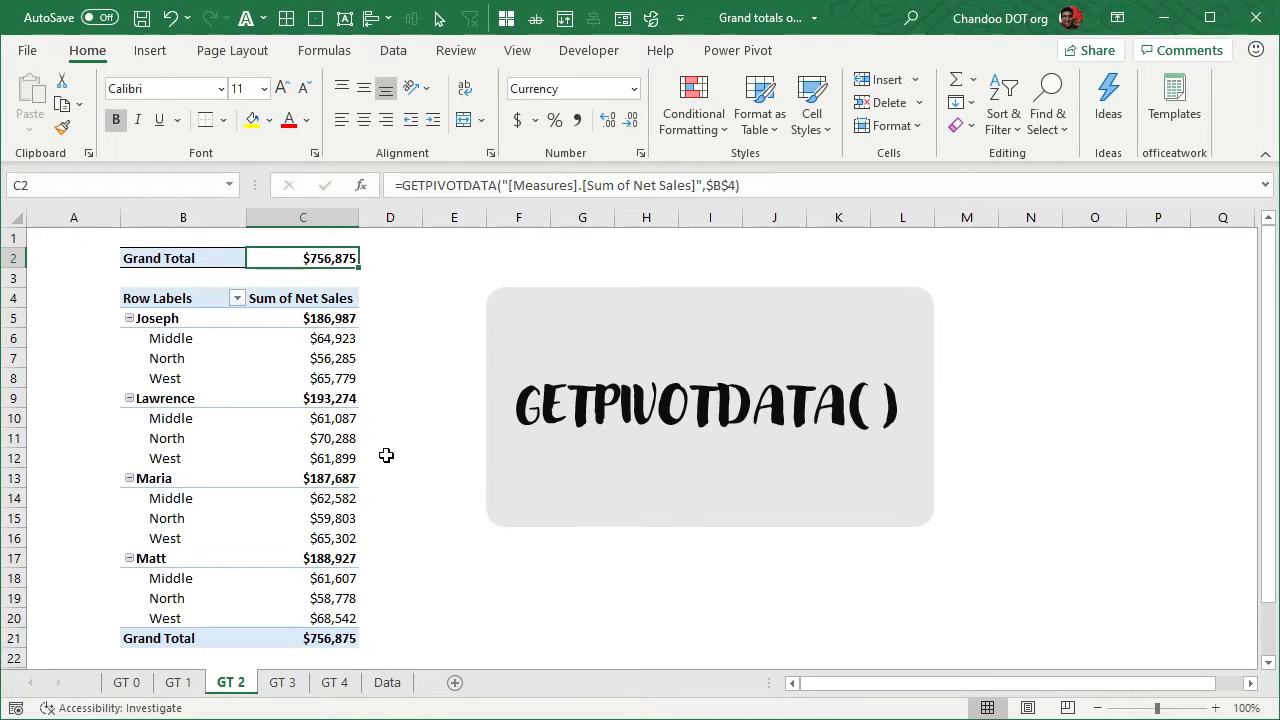
left_click(343, 340)
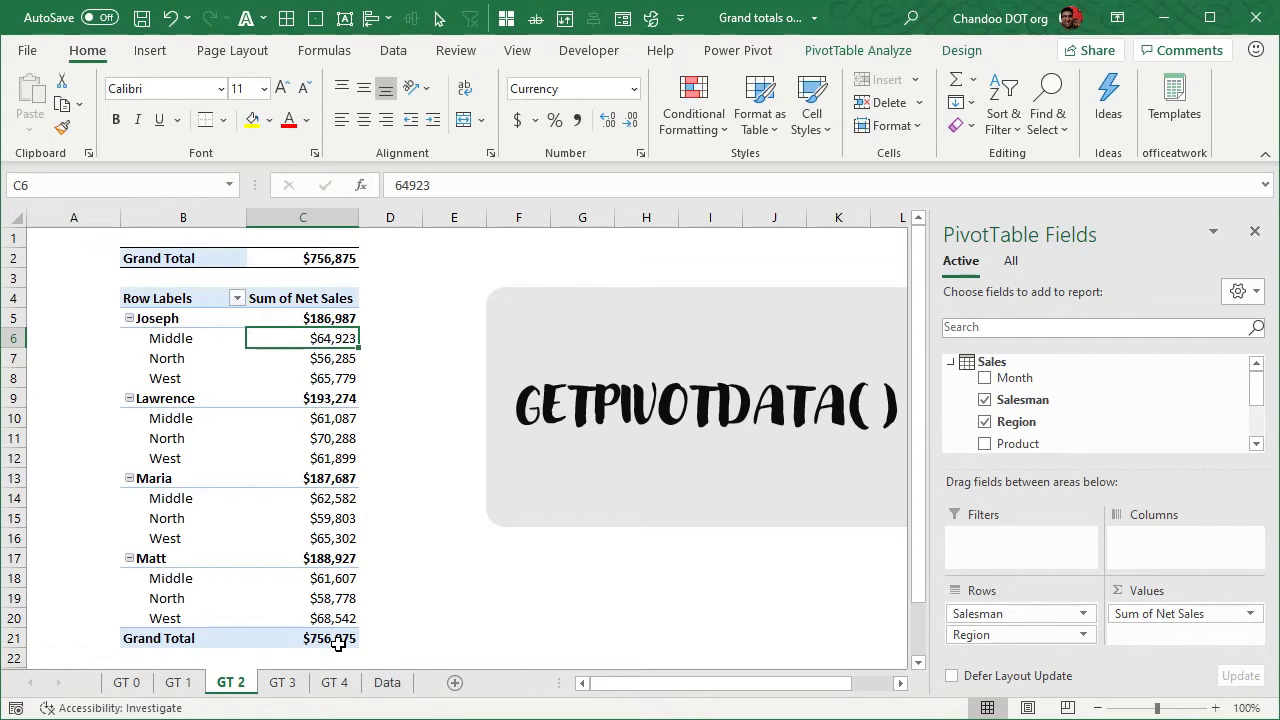
left_click(412, 638)
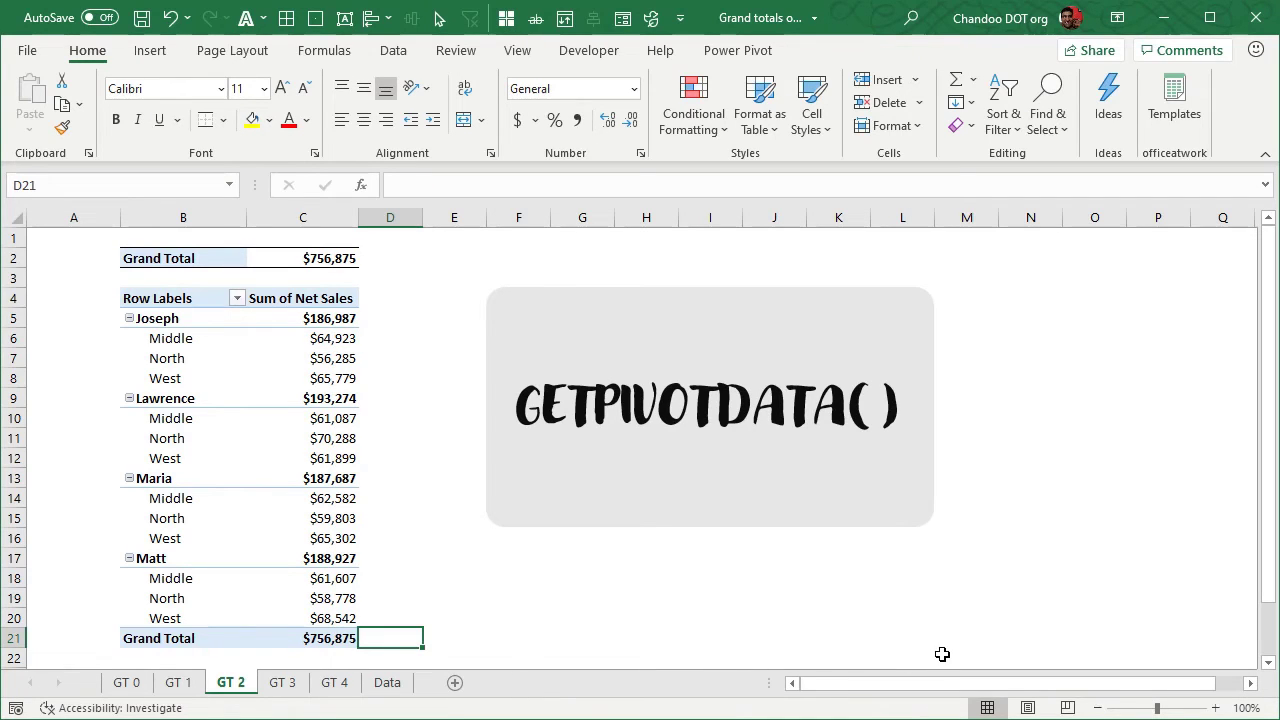
left_click(488, 640)
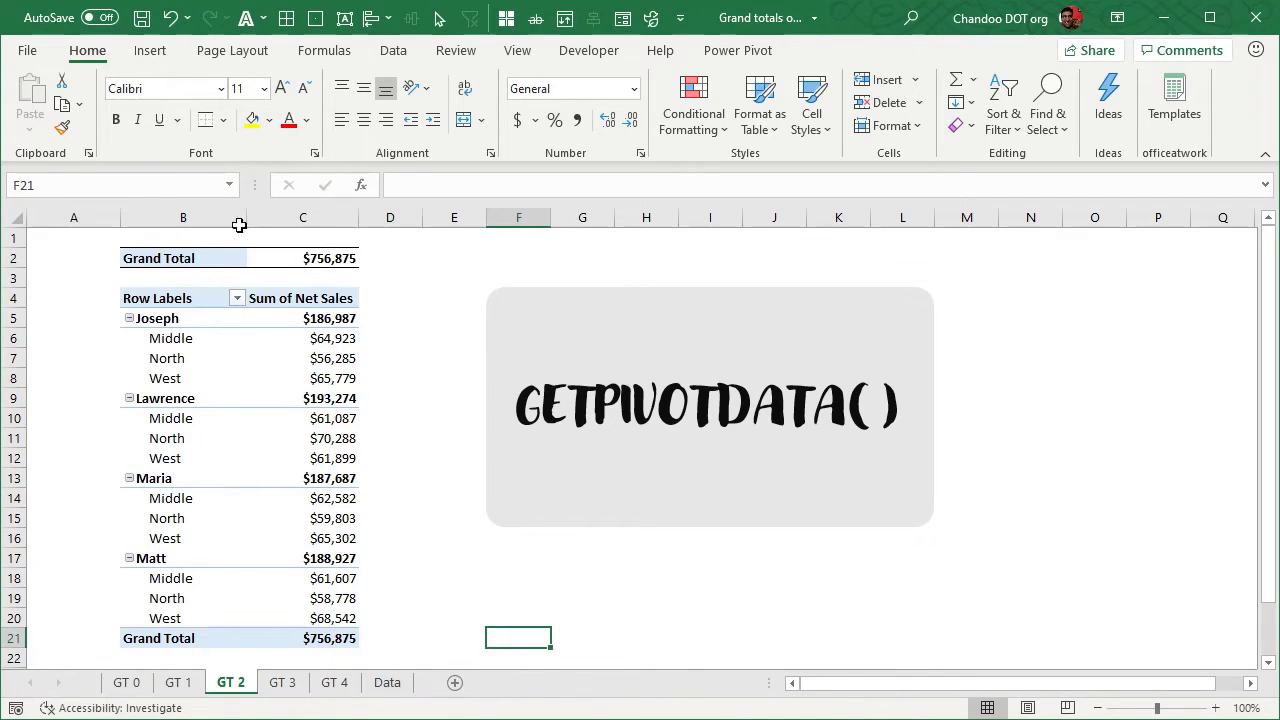
Enter =GETPIVOTDATA("[Measures].[Sum of Net Sales]",$B$4) in C2 by referencing the pivot table's grand total cell C21
left_click(354, 258)
type("=")
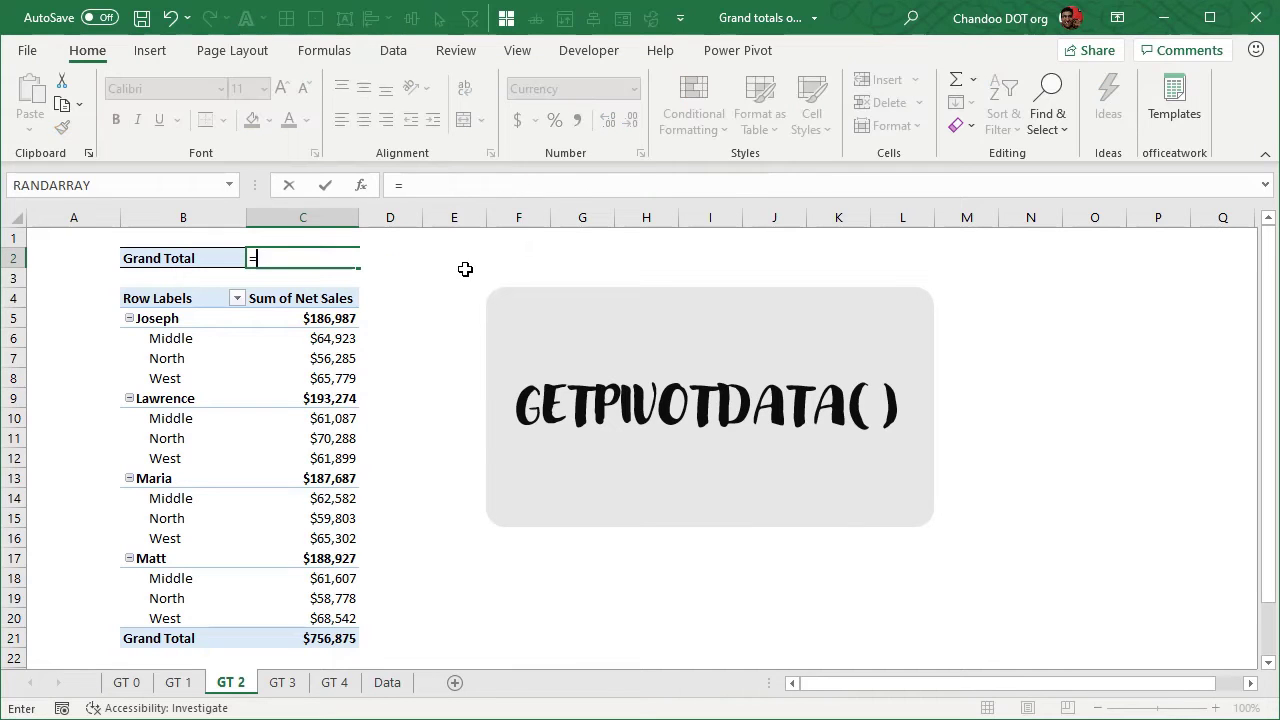
left_click(351, 637)
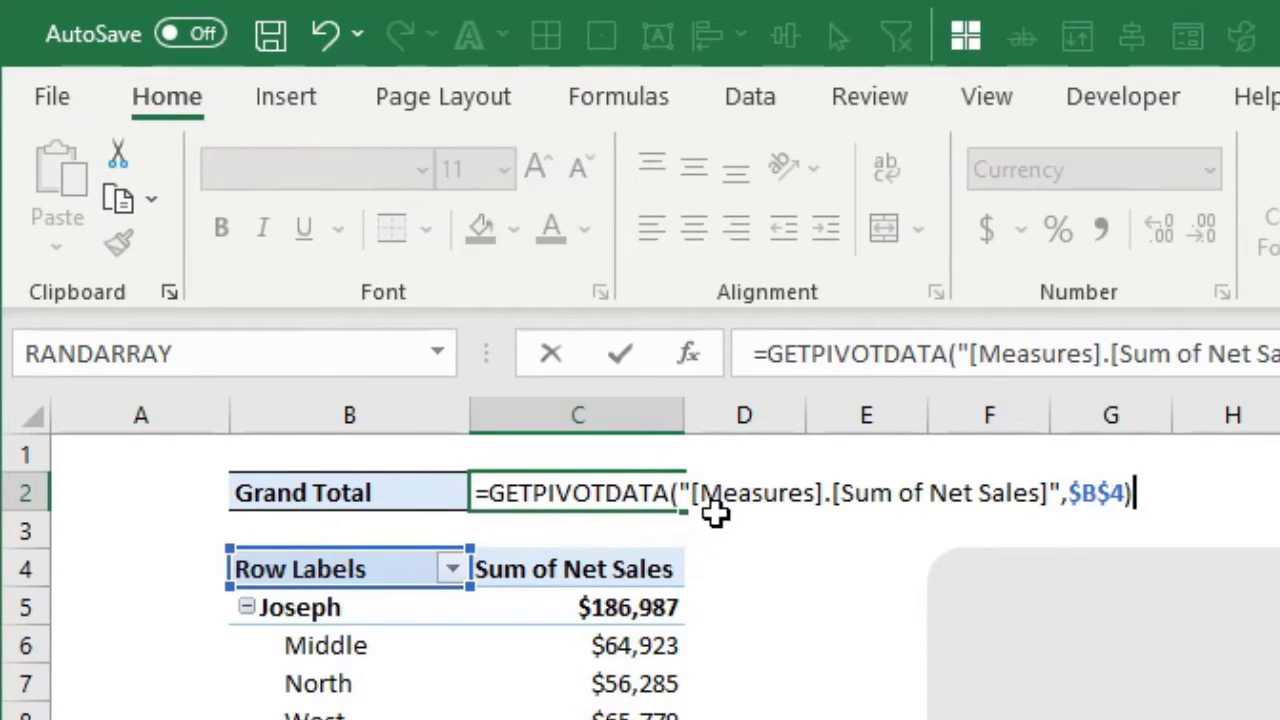
key("Return")
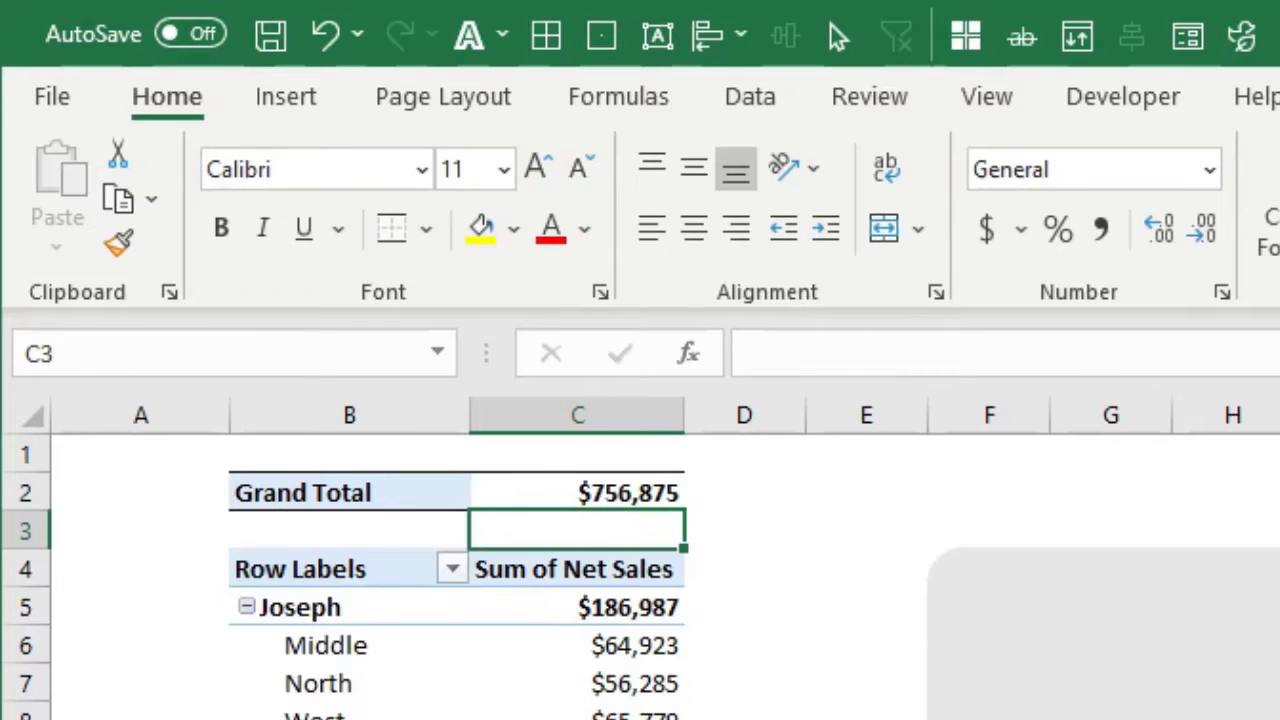
left_click(651, 502)
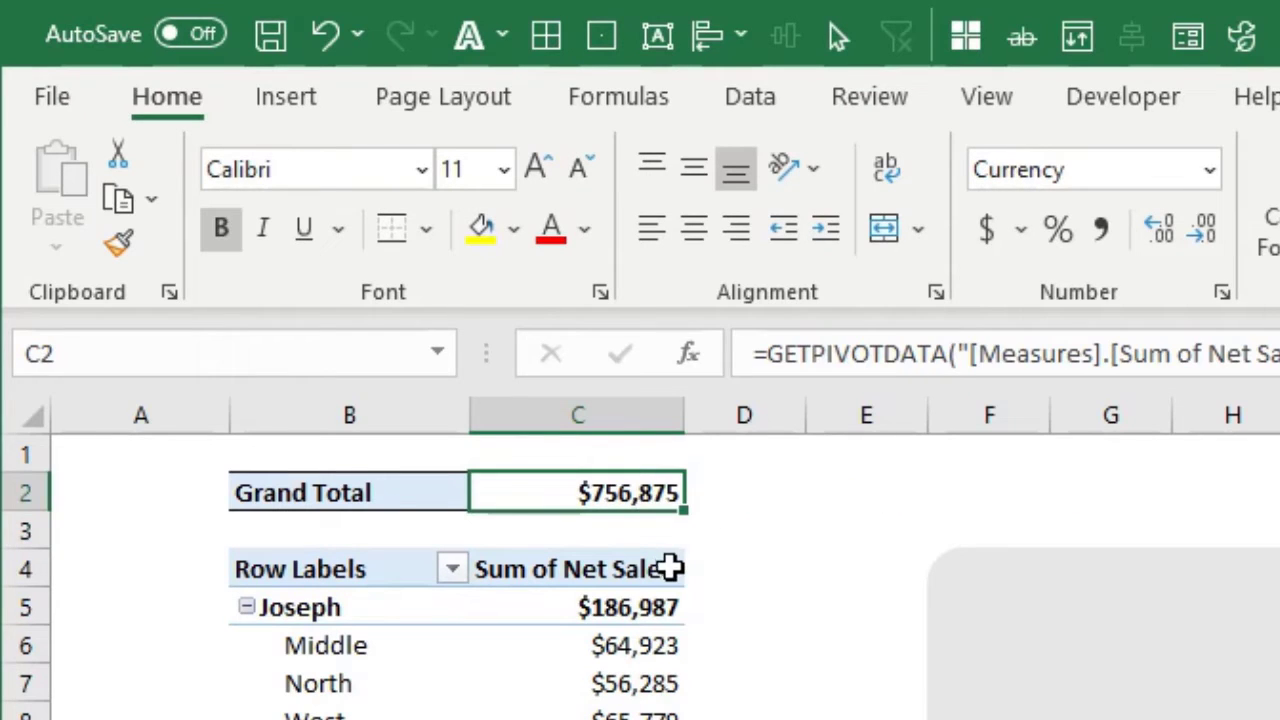
type("=")
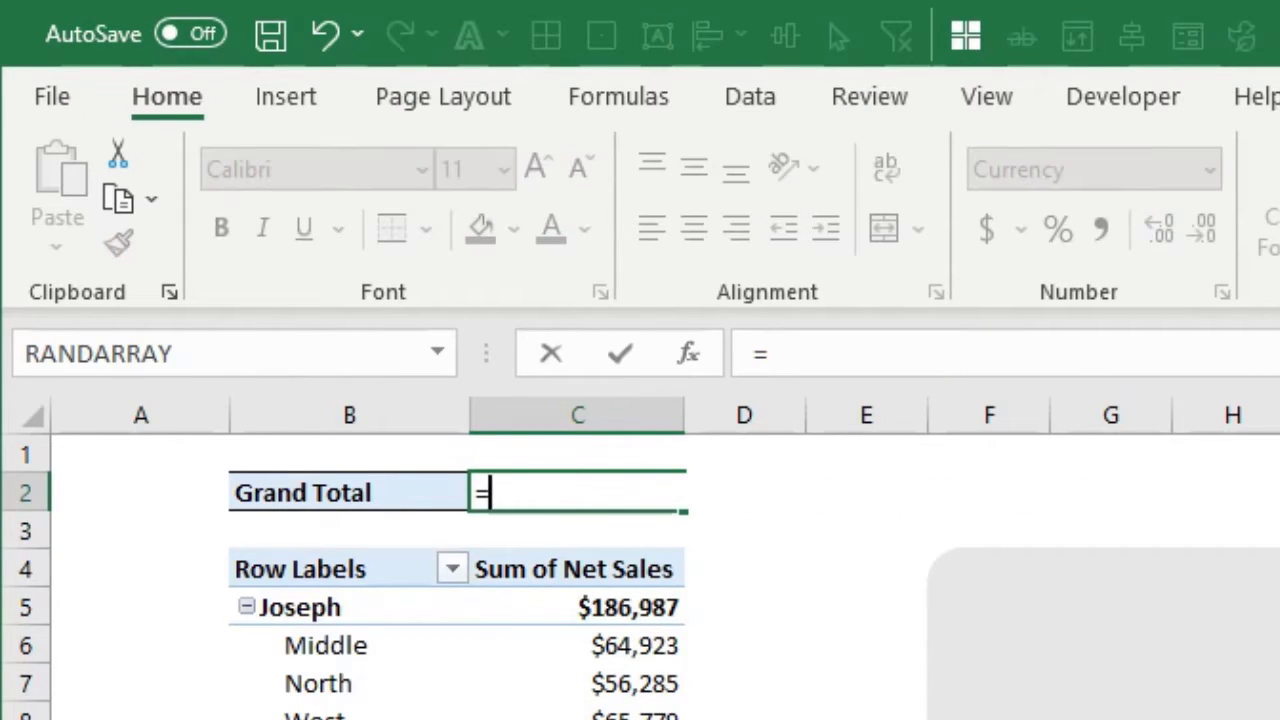
left_click(318, 671)
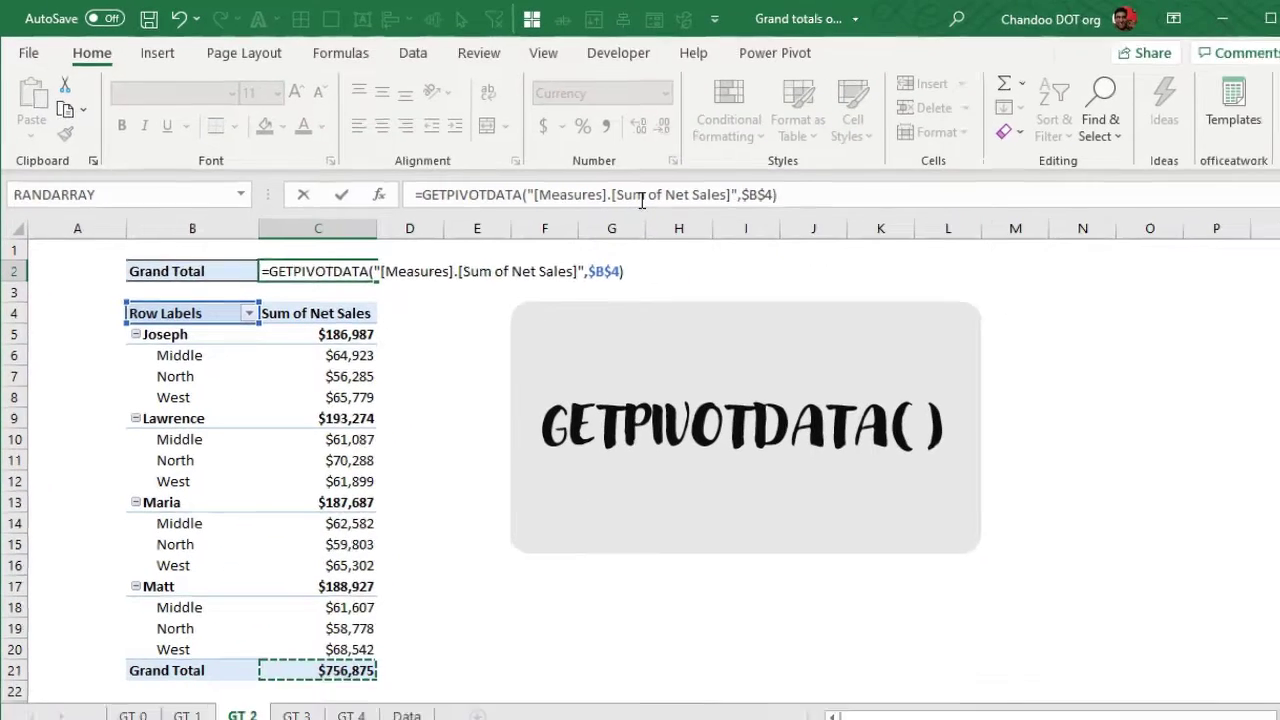
key("ctrl+Return")
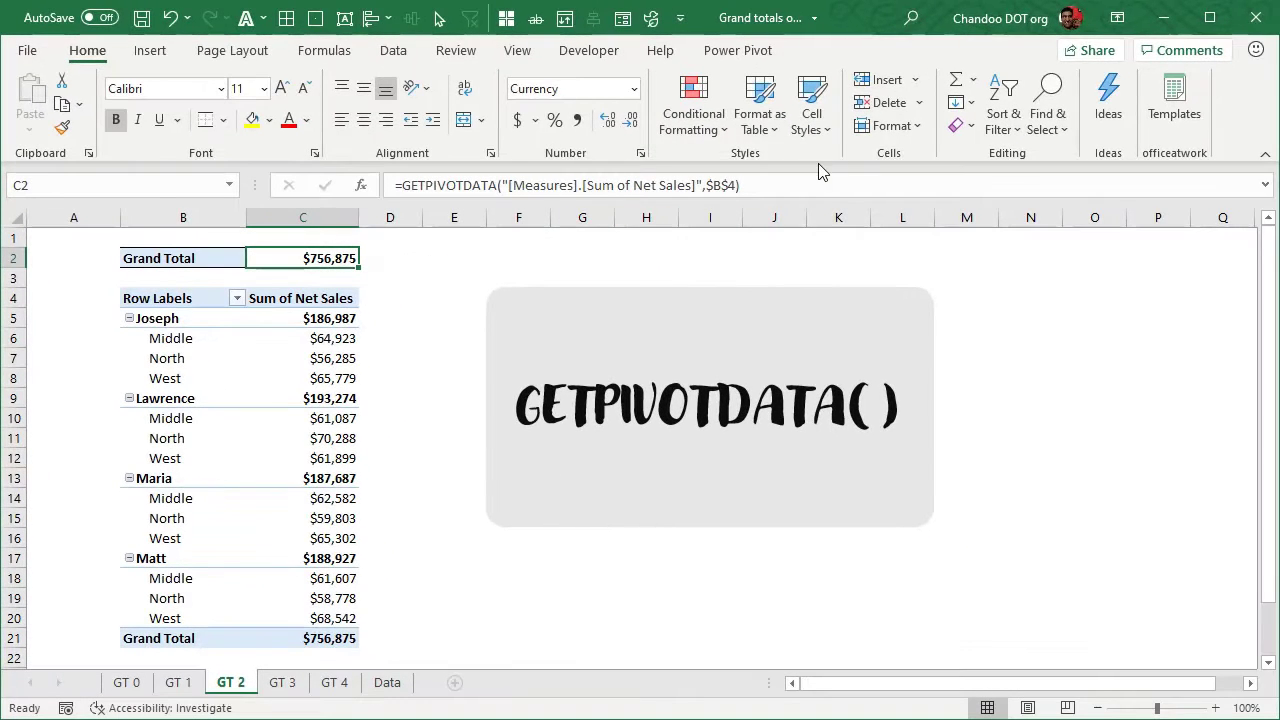
Check the Generate GetPivotData setting in the pivot table's options without changing it
left_click(282, 358)
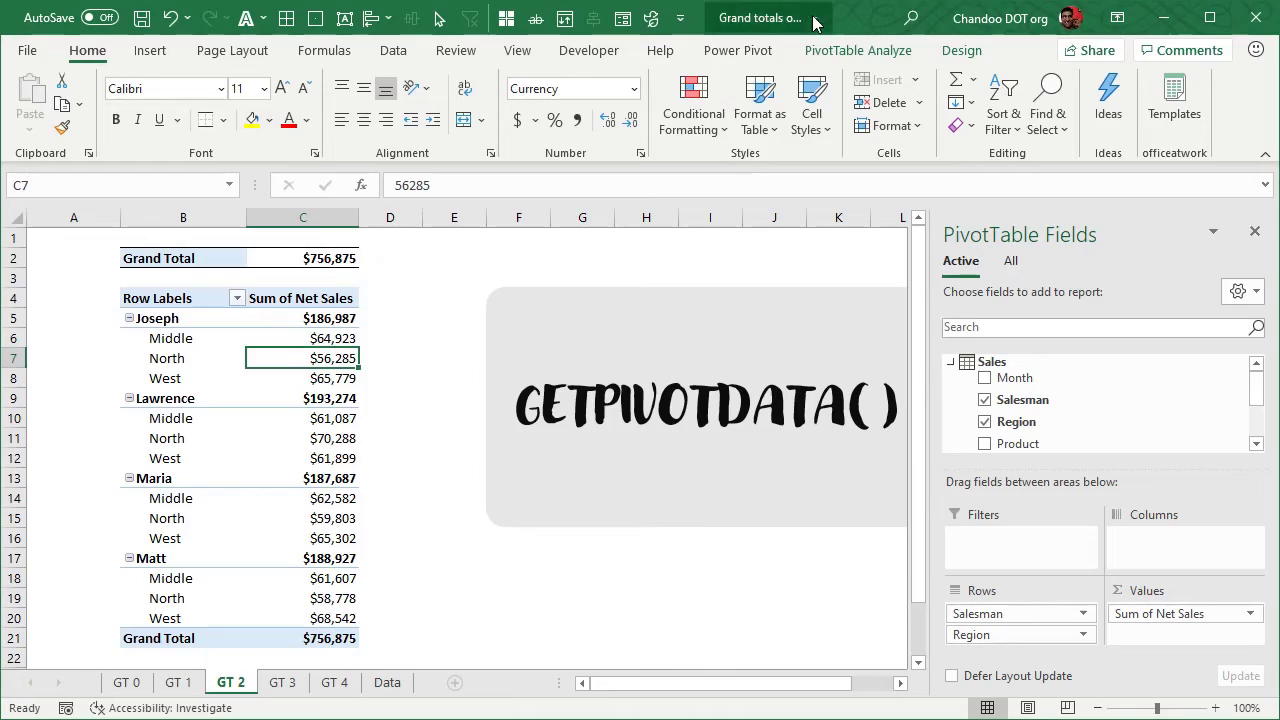
left_click(857, 50)
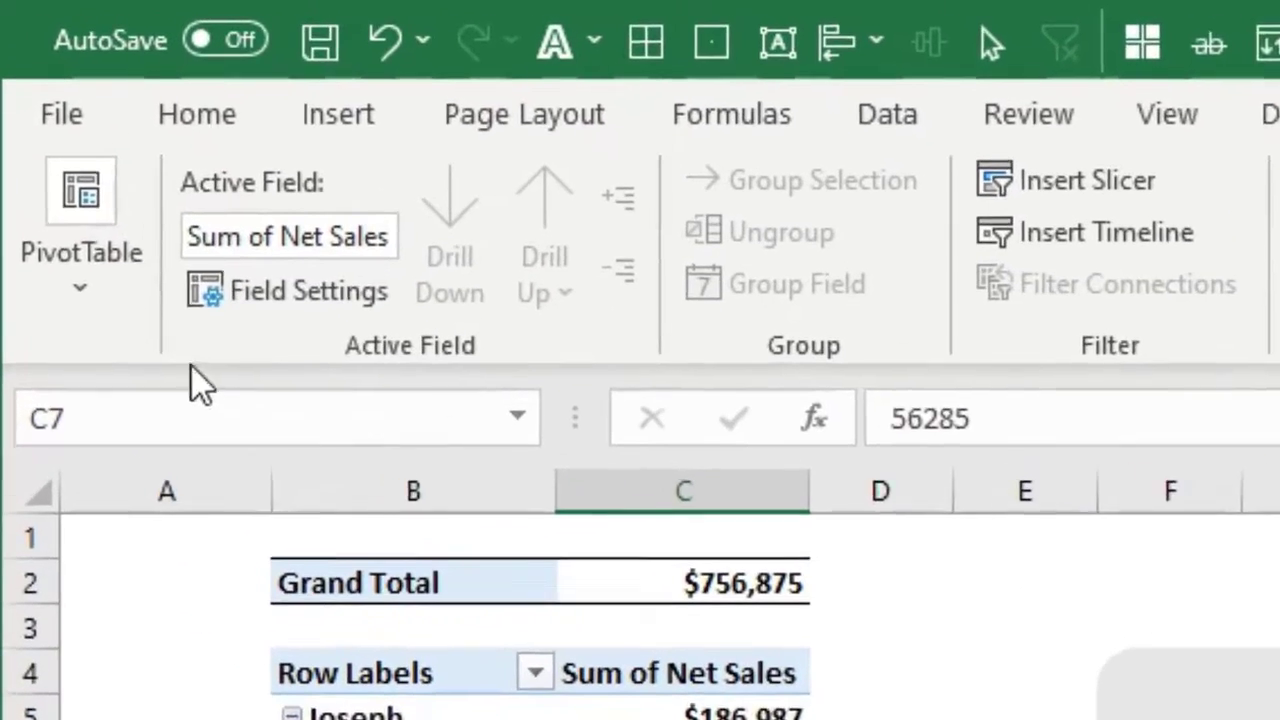
left_click(80, 295)
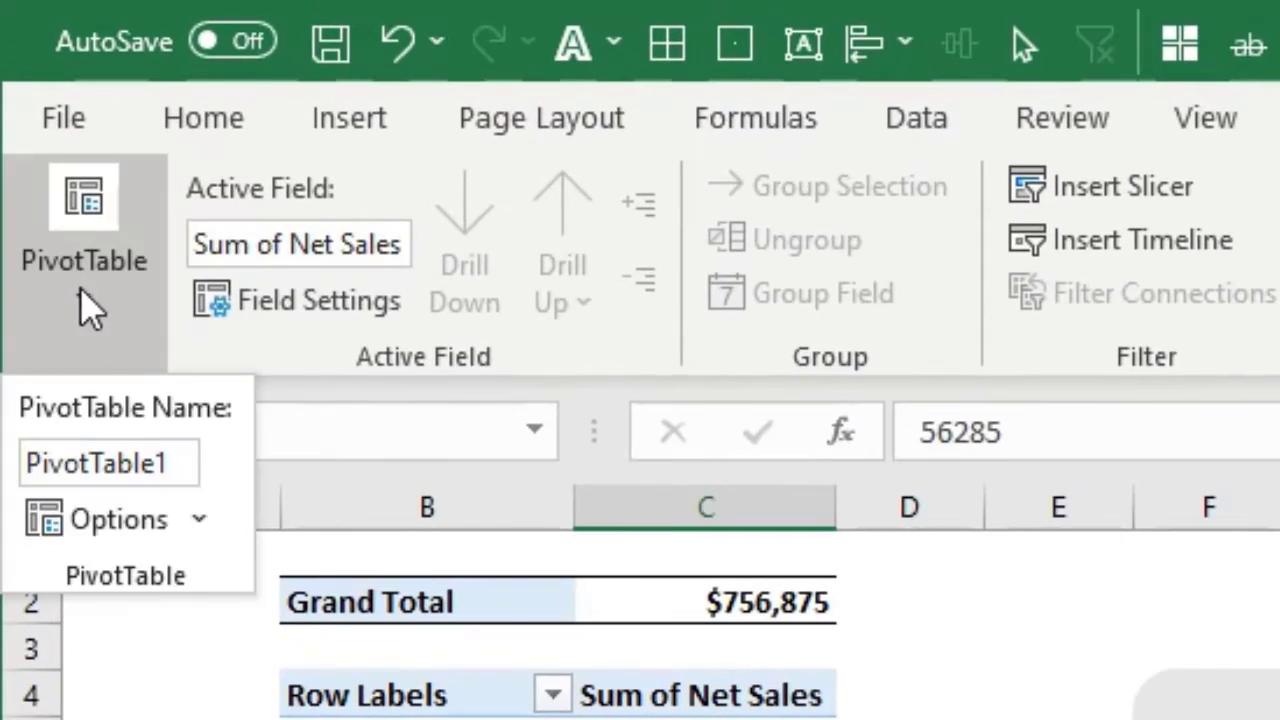
left_click(192, 517)
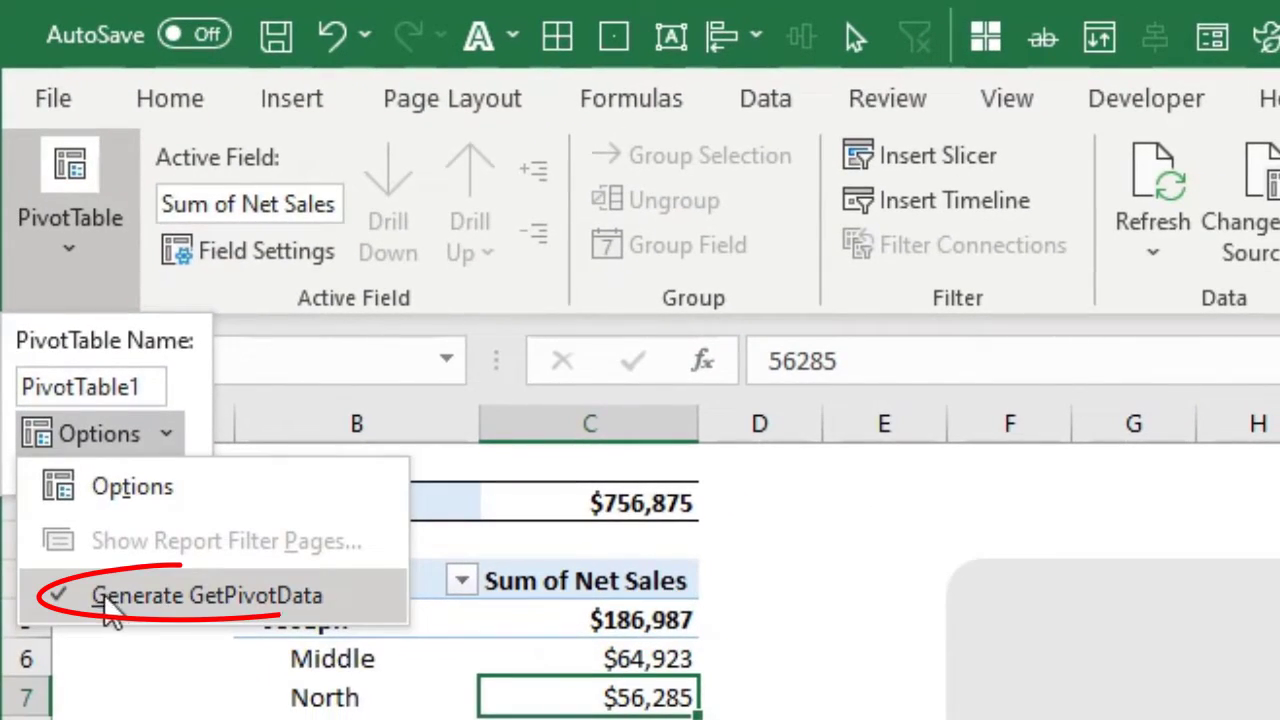
key("Escape")
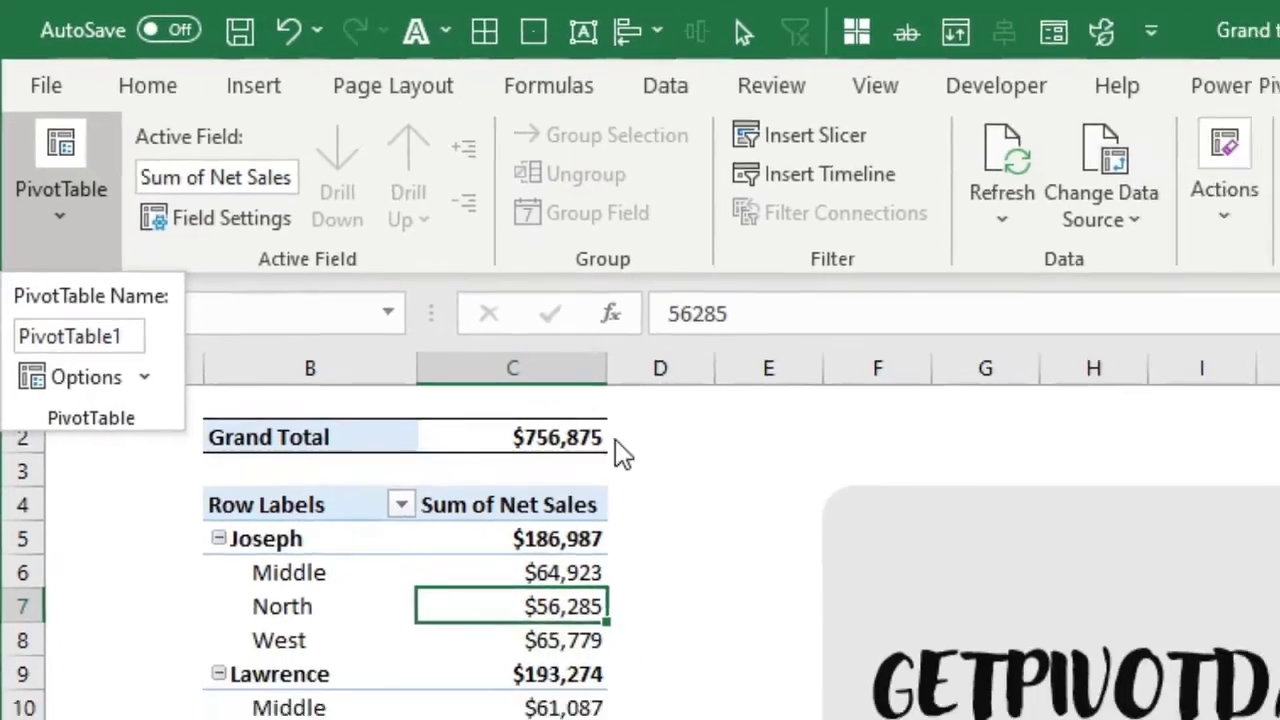
key("Escape")
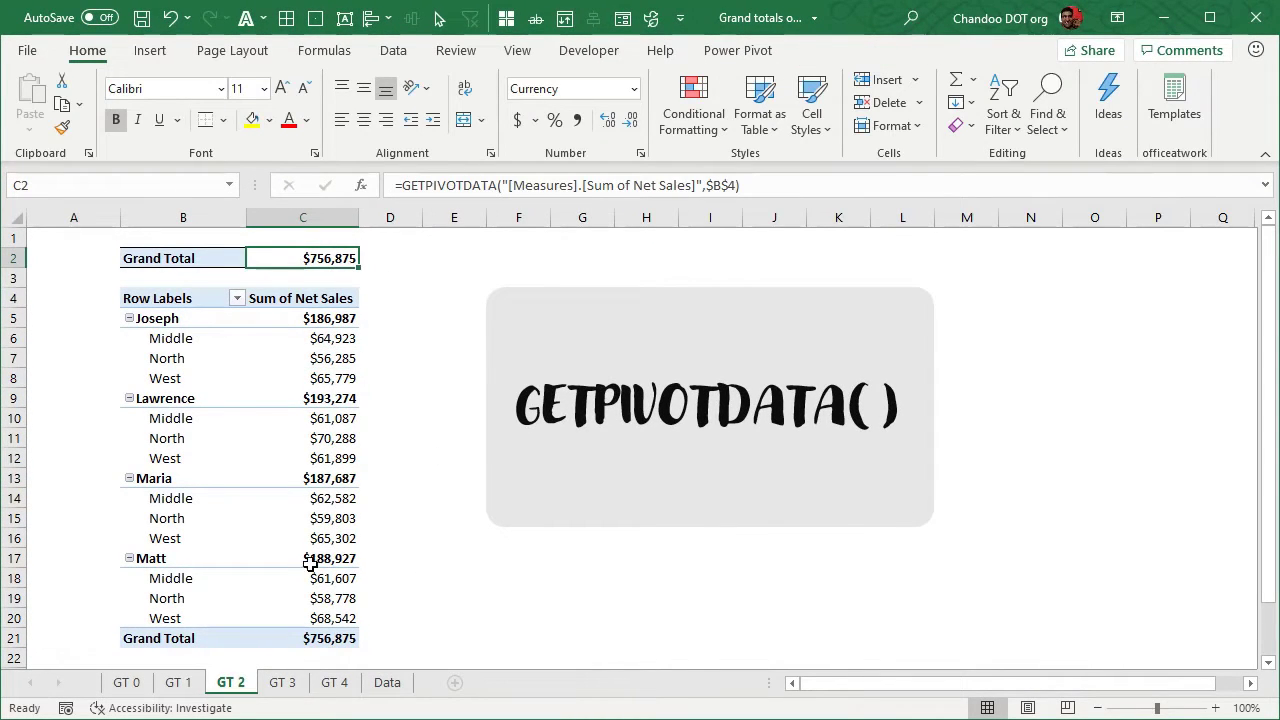
Compare the pivot's grand total in C21 with C2 and inspect the GETPIVOTDATA formula in C2
left_click(335, 636)
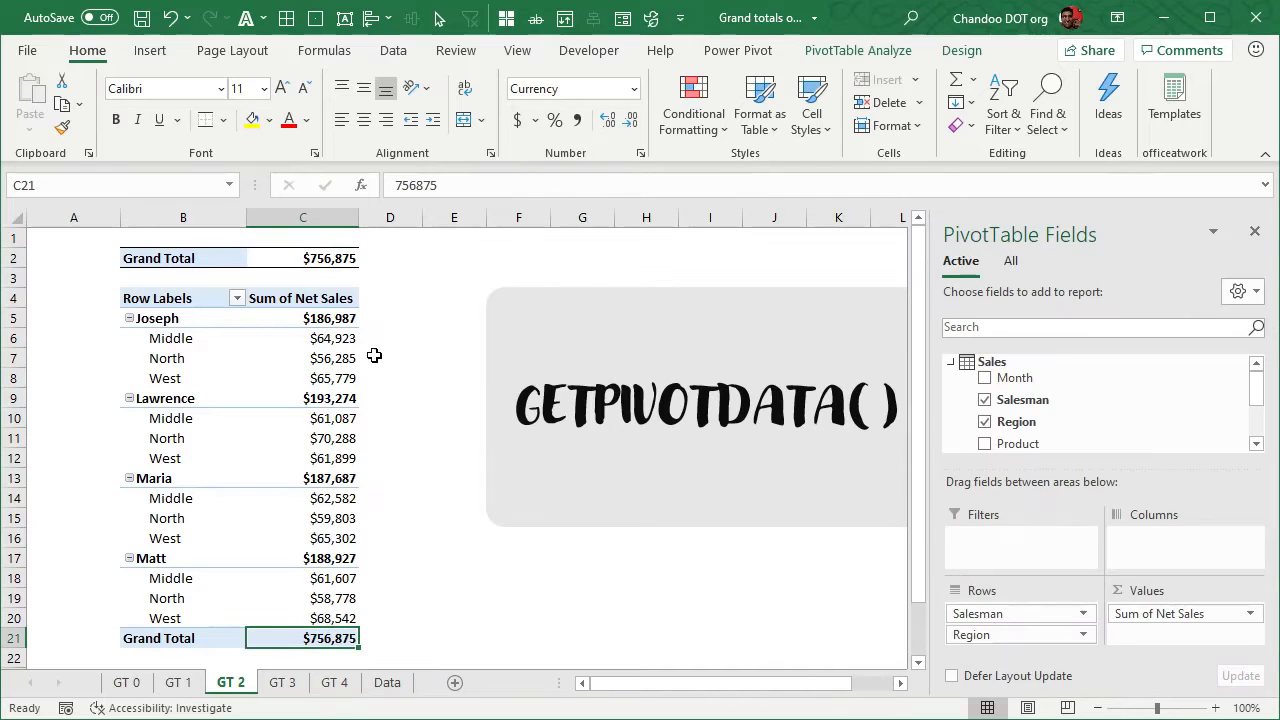
left_click(348, 259)
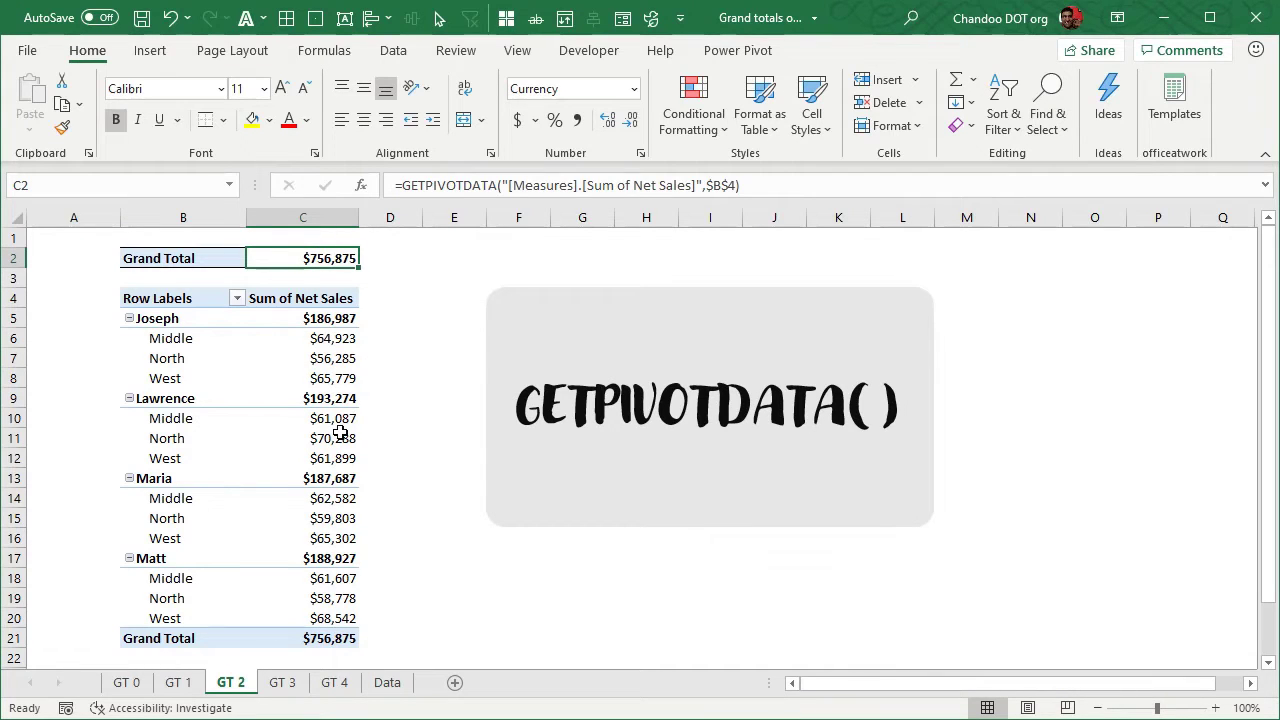
key("F2")
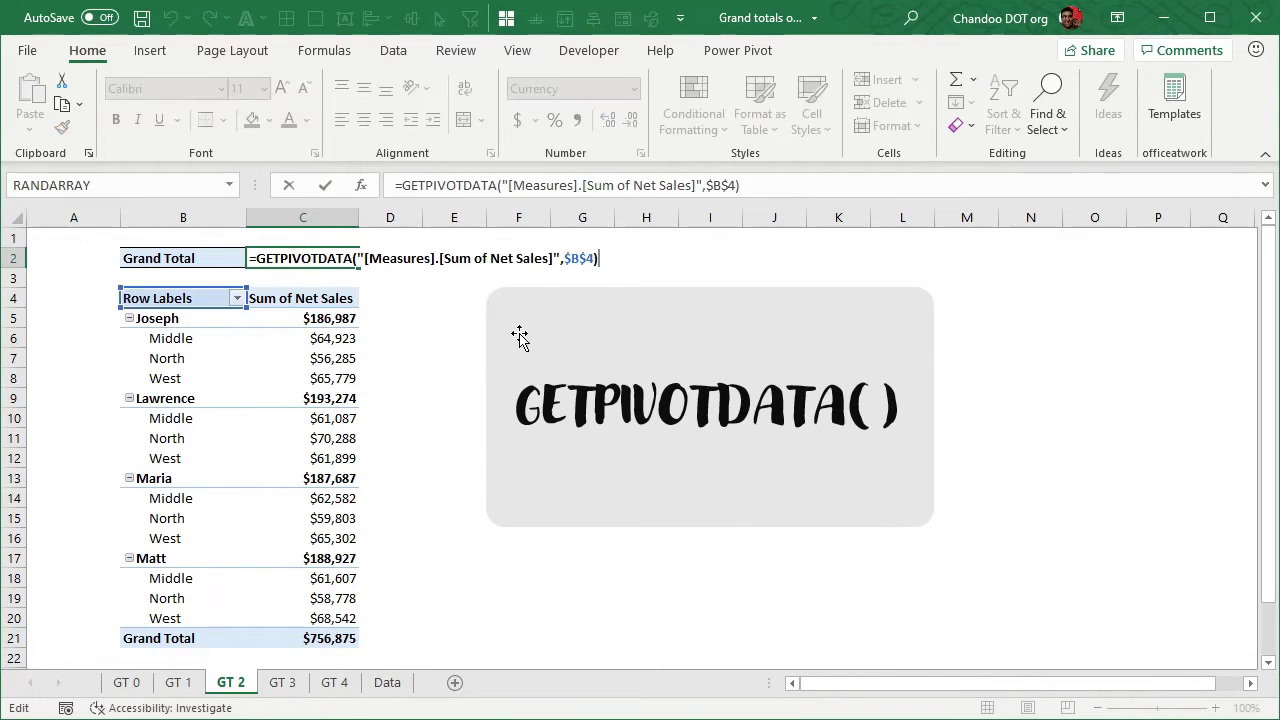
key("Escape")
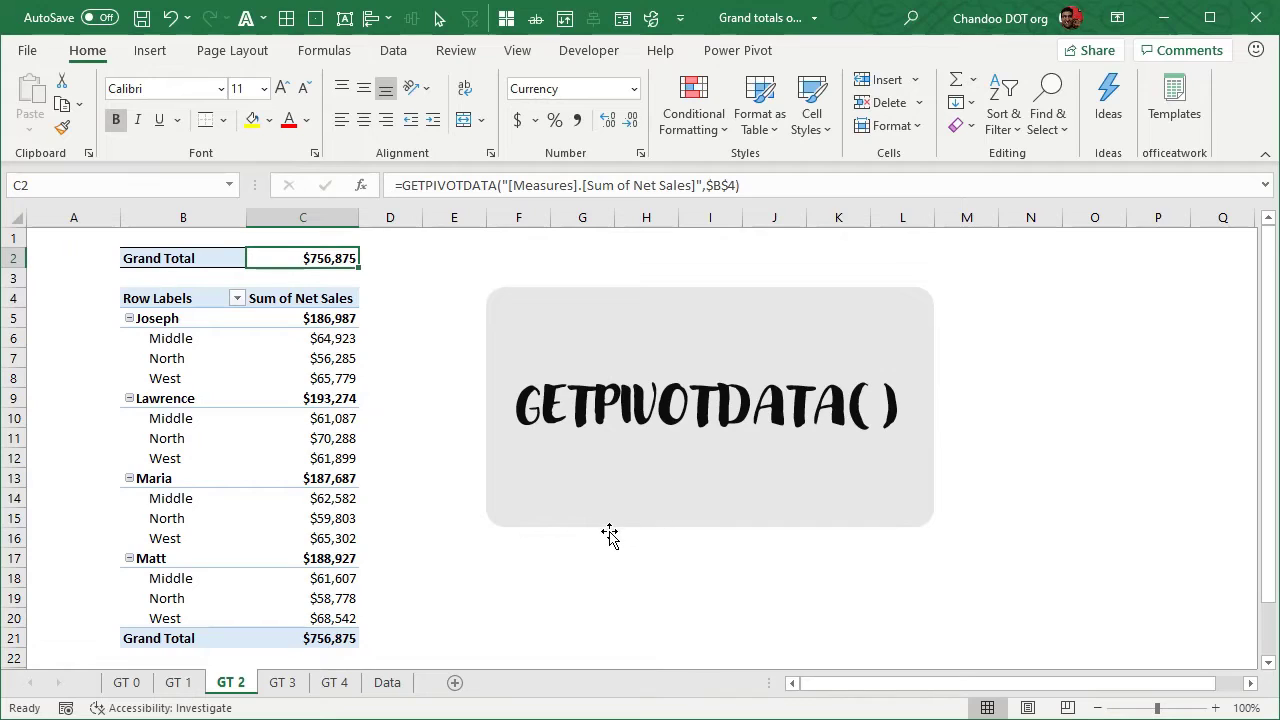
key("F2")
On sheet GT 3, inspect the plain cell reference formula in the Grand Total cell C2
left_click(283, 683)
left_click(579, 622)
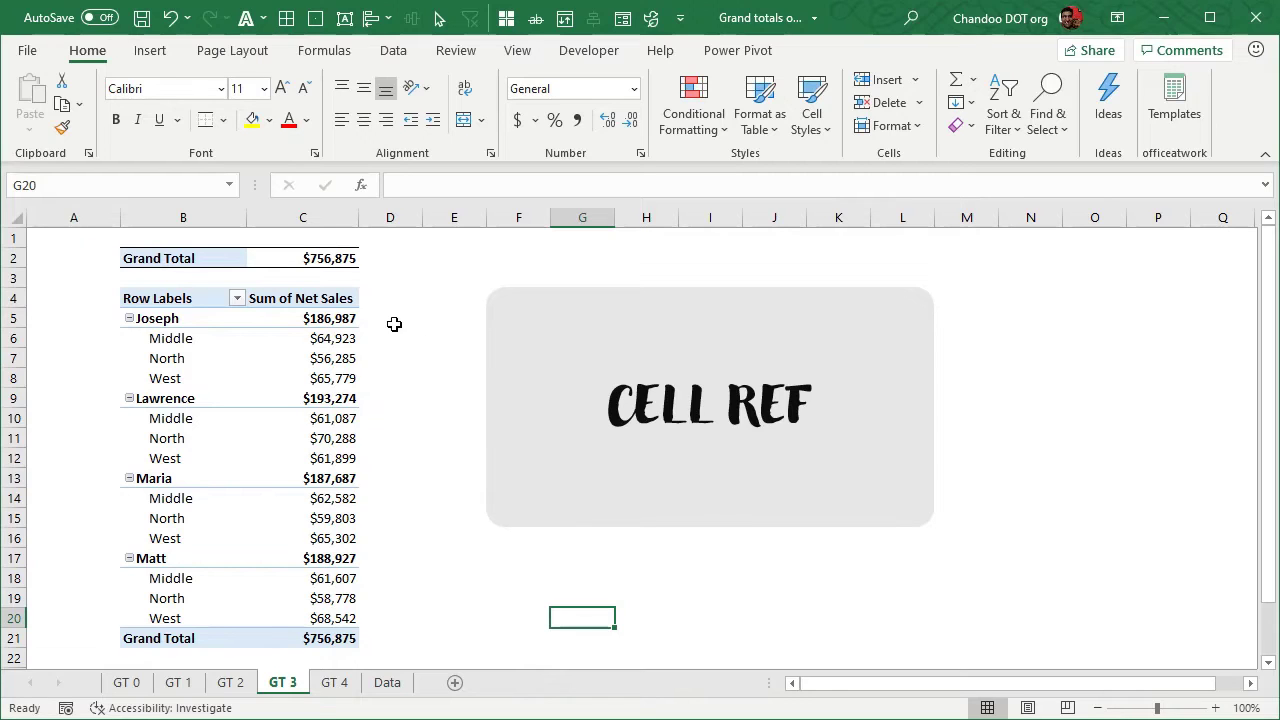
left_click(343, 258)
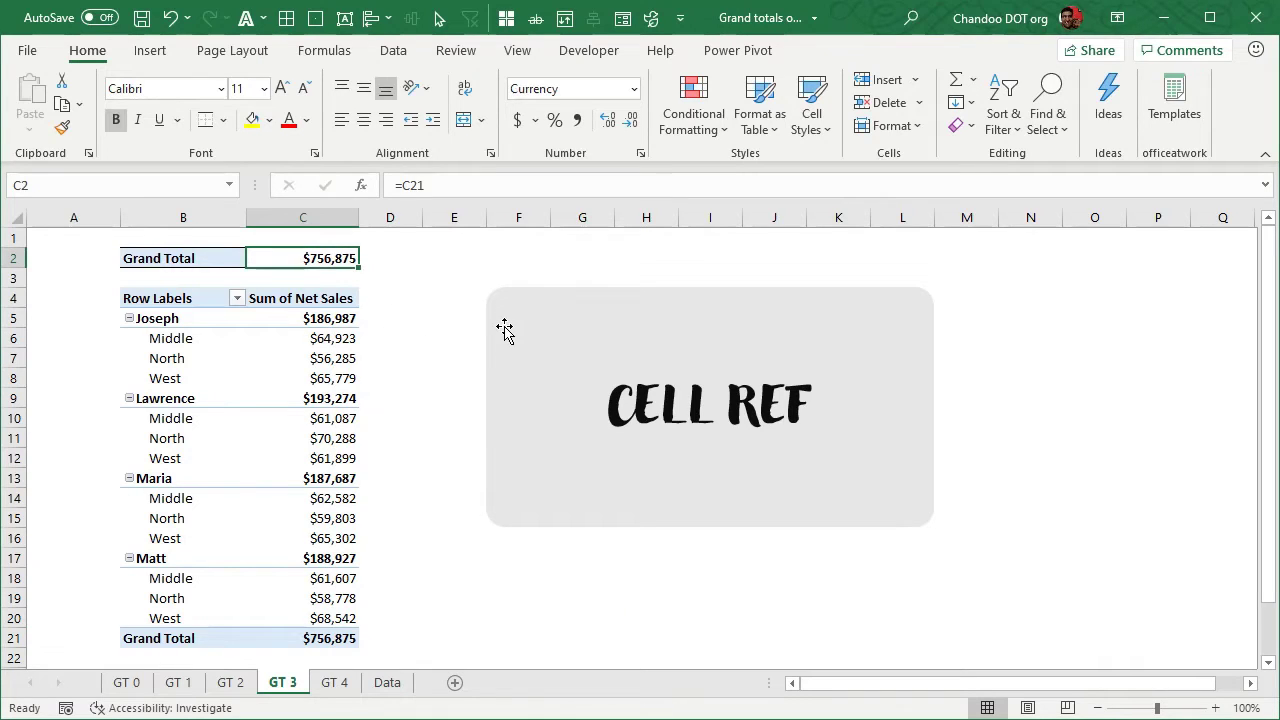
key("F2")
key("Return")
On sheet GT 2, remove Region from the pivot rows to test the formula in C2, and undo the removal
left_click(224, 690)
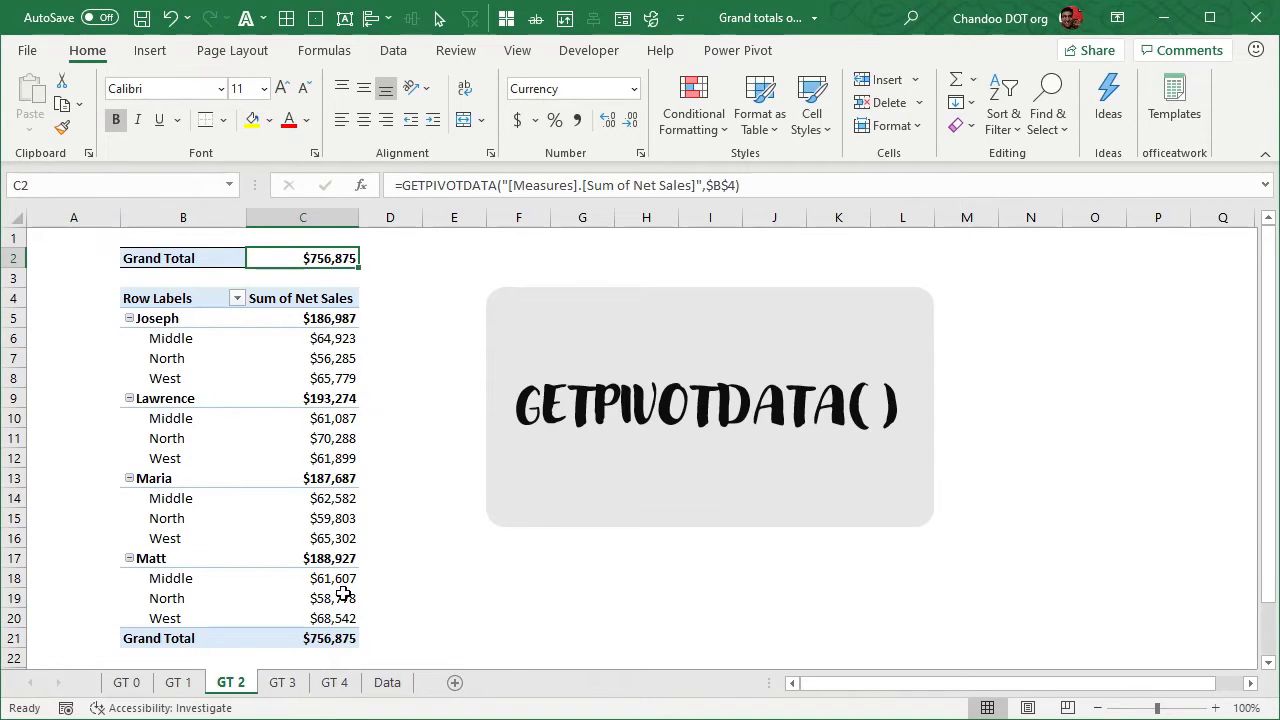
left_click(322, 384)
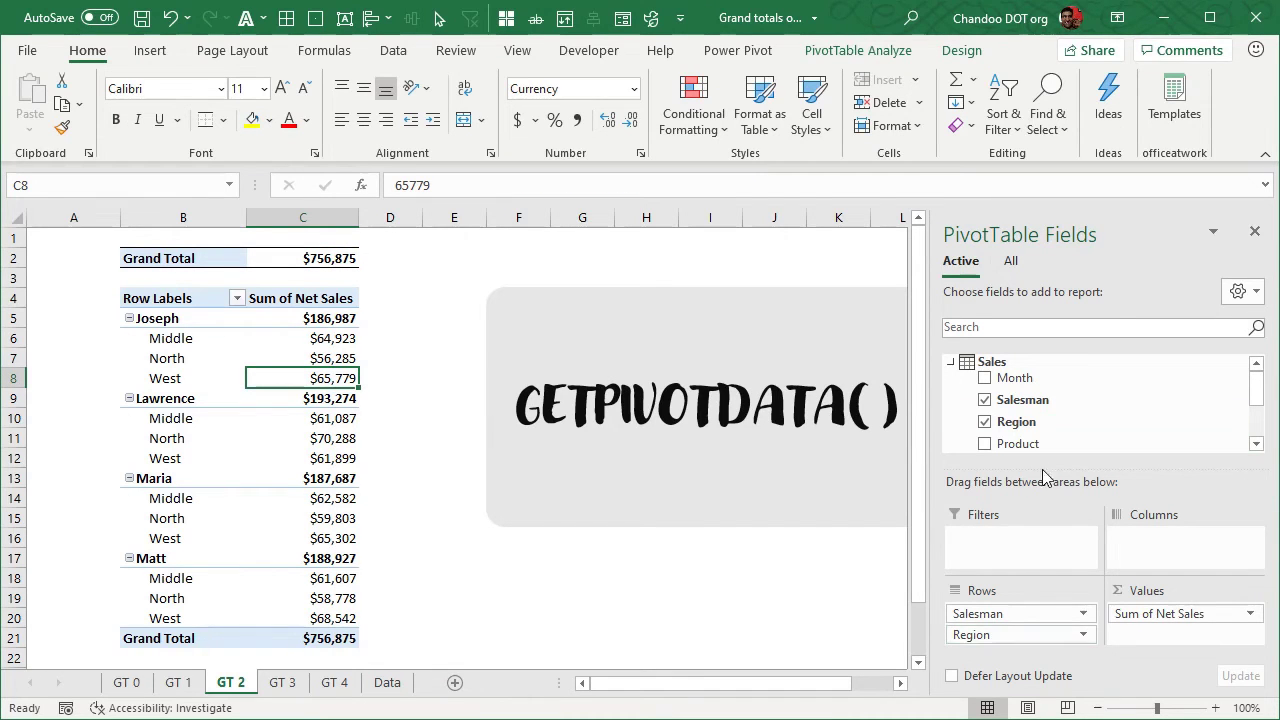
left_click_drag(1033, 638, 703, 600)
left_click(344, 258)
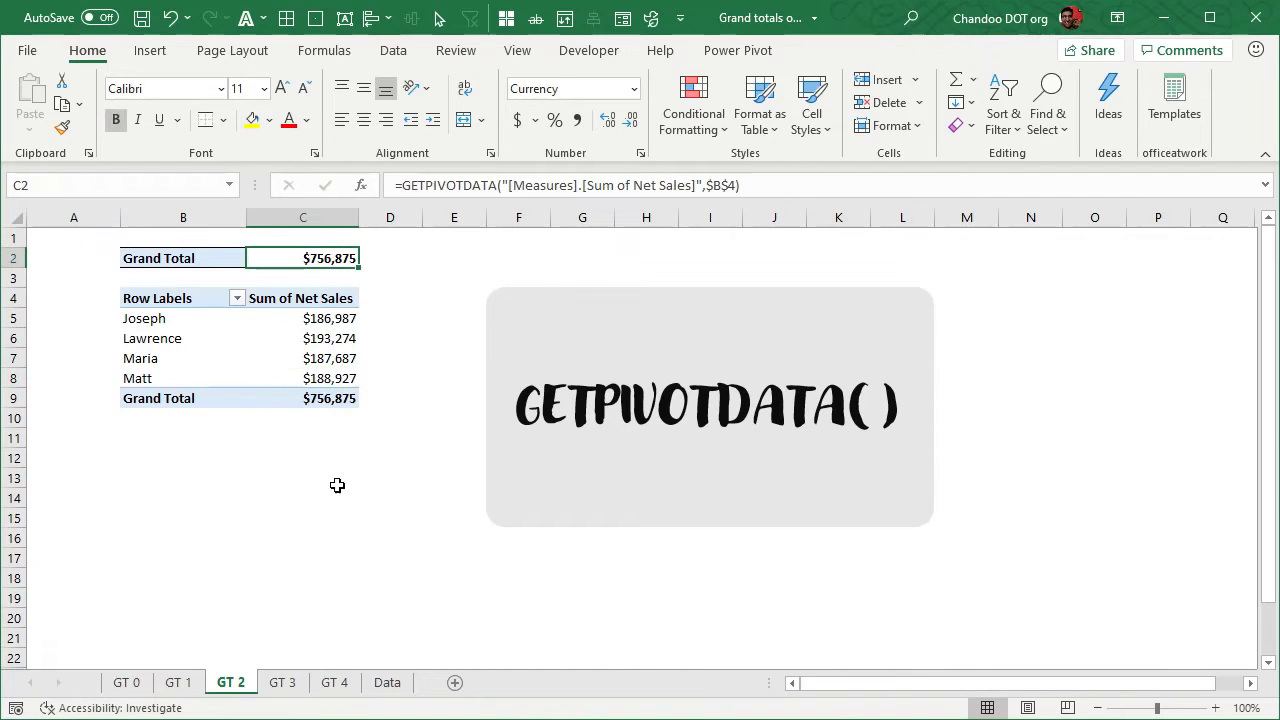
left_click(170, 17)
On sheet GT 3, remove Region from the pivot rows and check the cell reference formula in C2
left_click(283, 680)
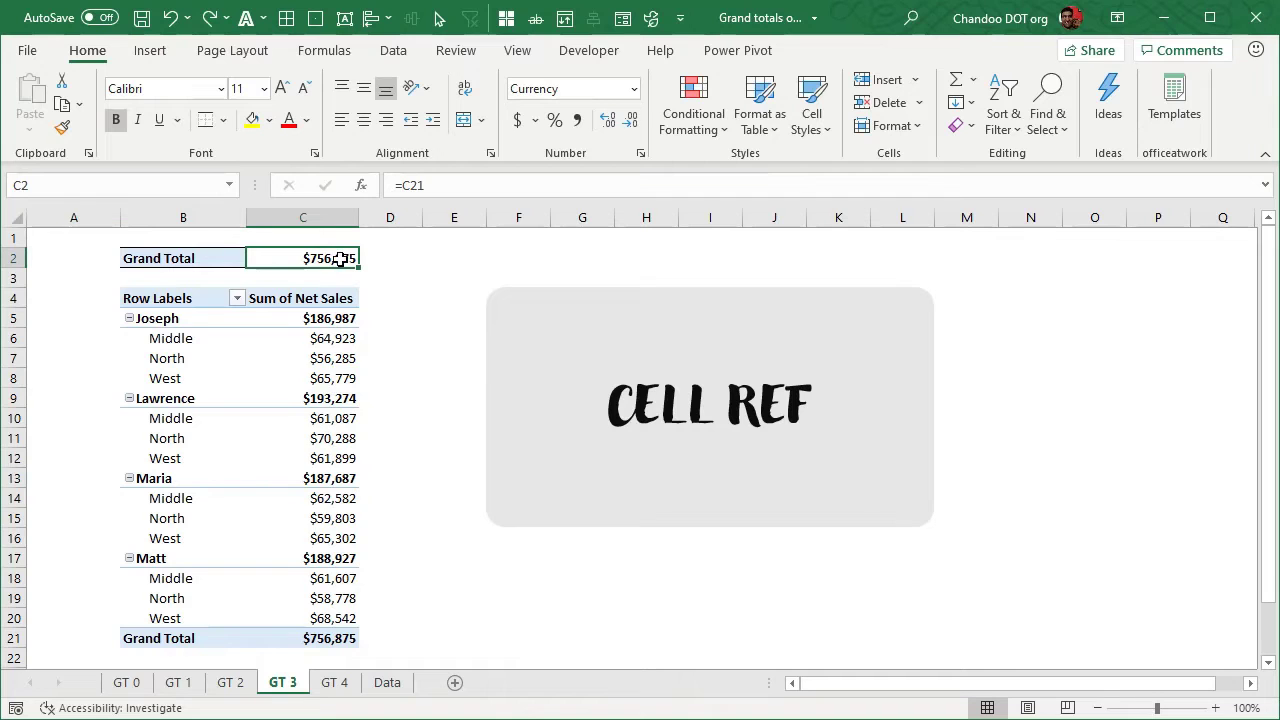
left_click(318, 362)
left_click_drag(1014, 638, 770, 630)
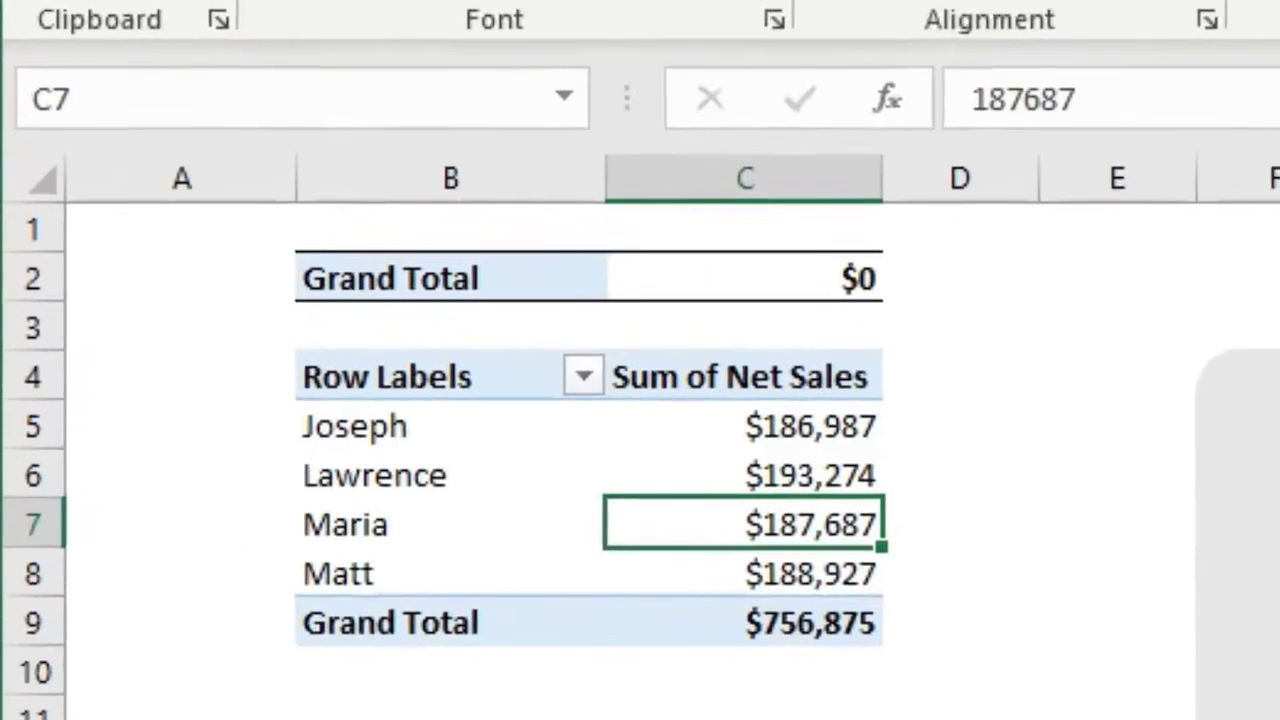
left_click(850, 281)
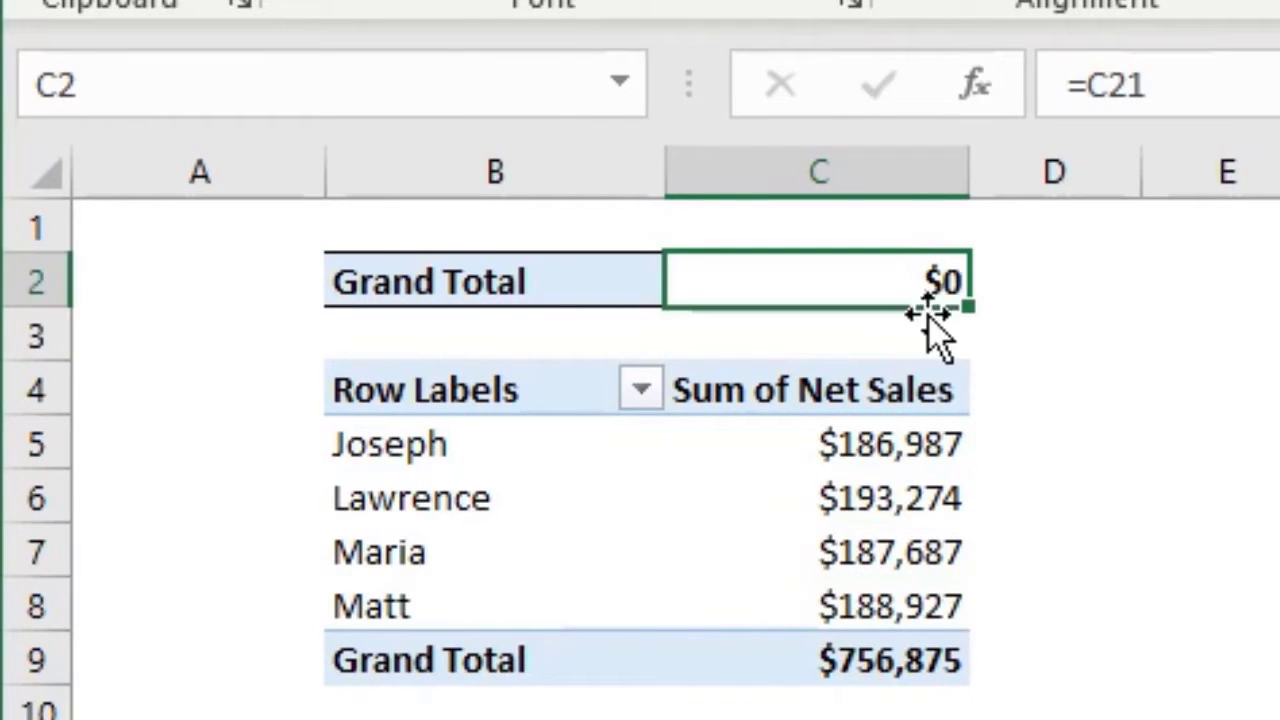
key("F2")
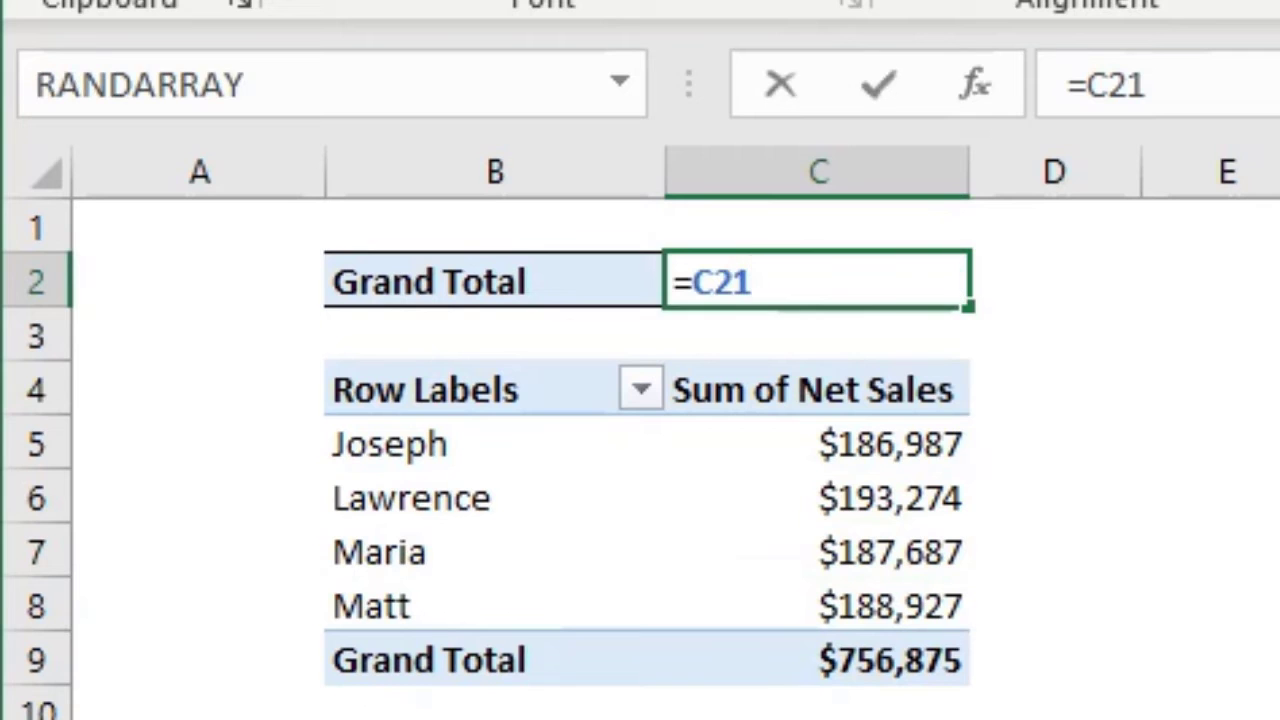
key("Escape")
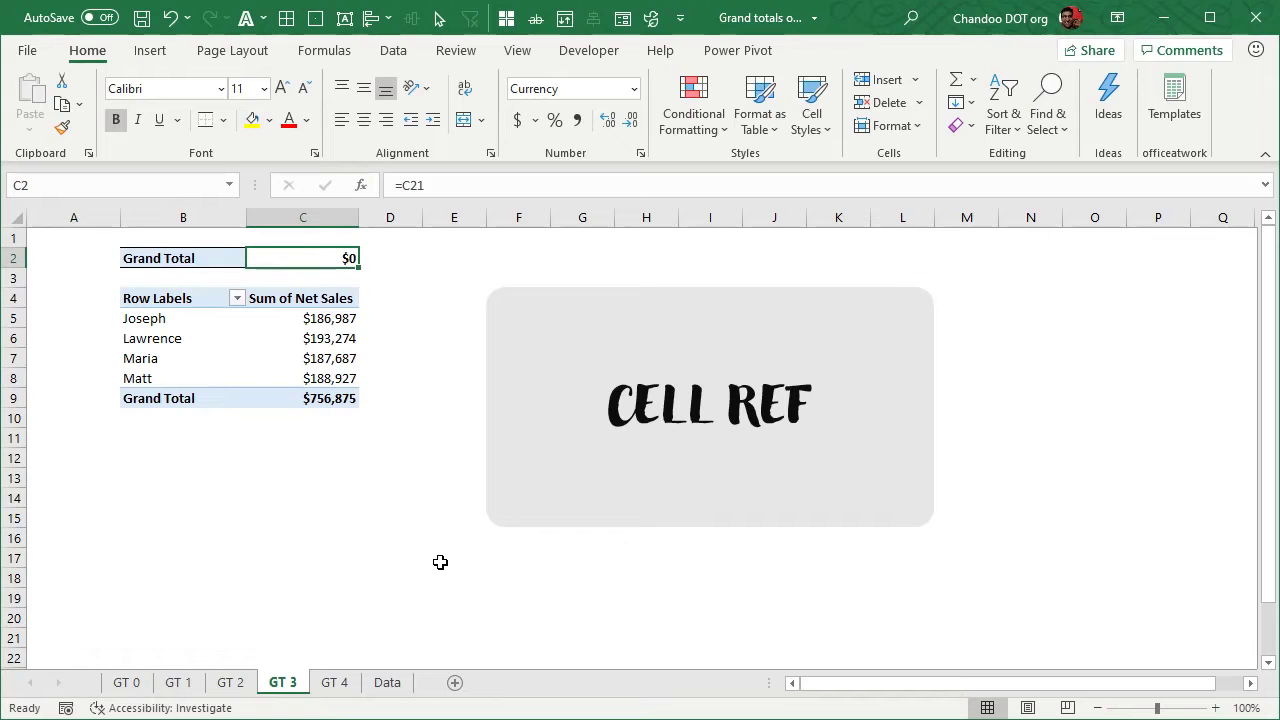
Enter =MAX(C5:C30) in the Grand Total cell C2 and check the formula
type("=max")
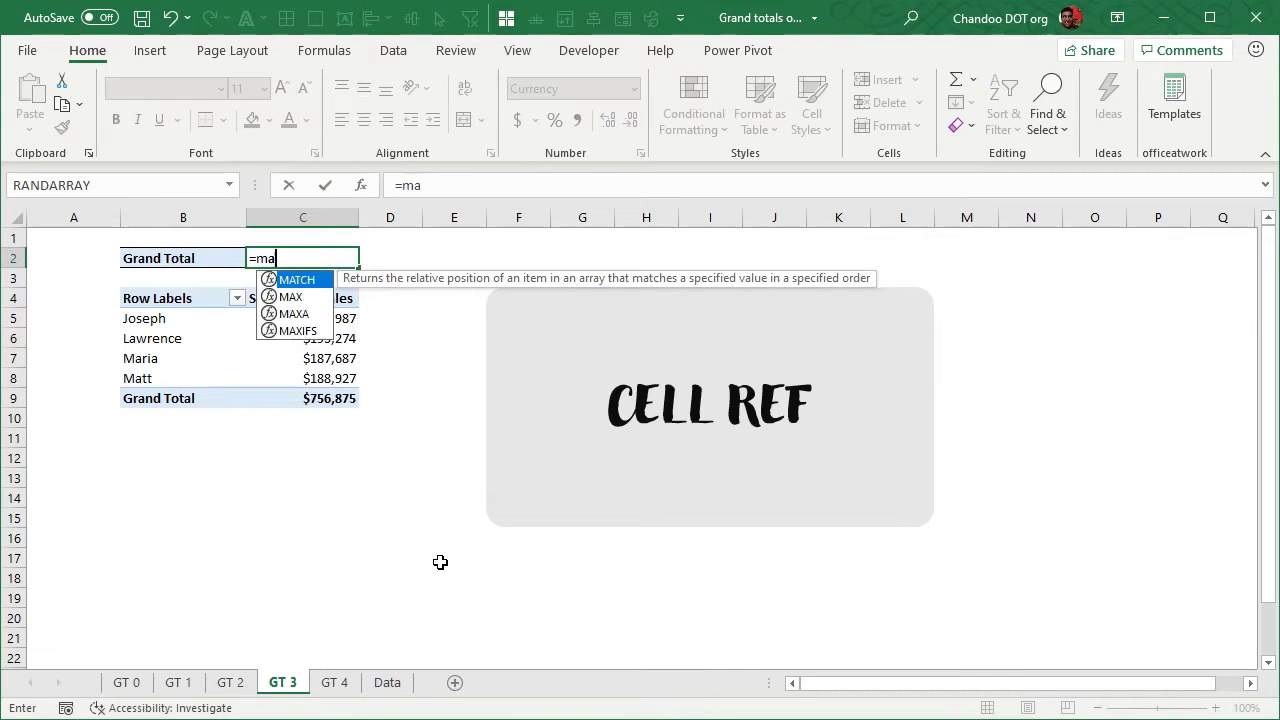
key("Tab")
left_click_drag(400, 383, 405, 719)
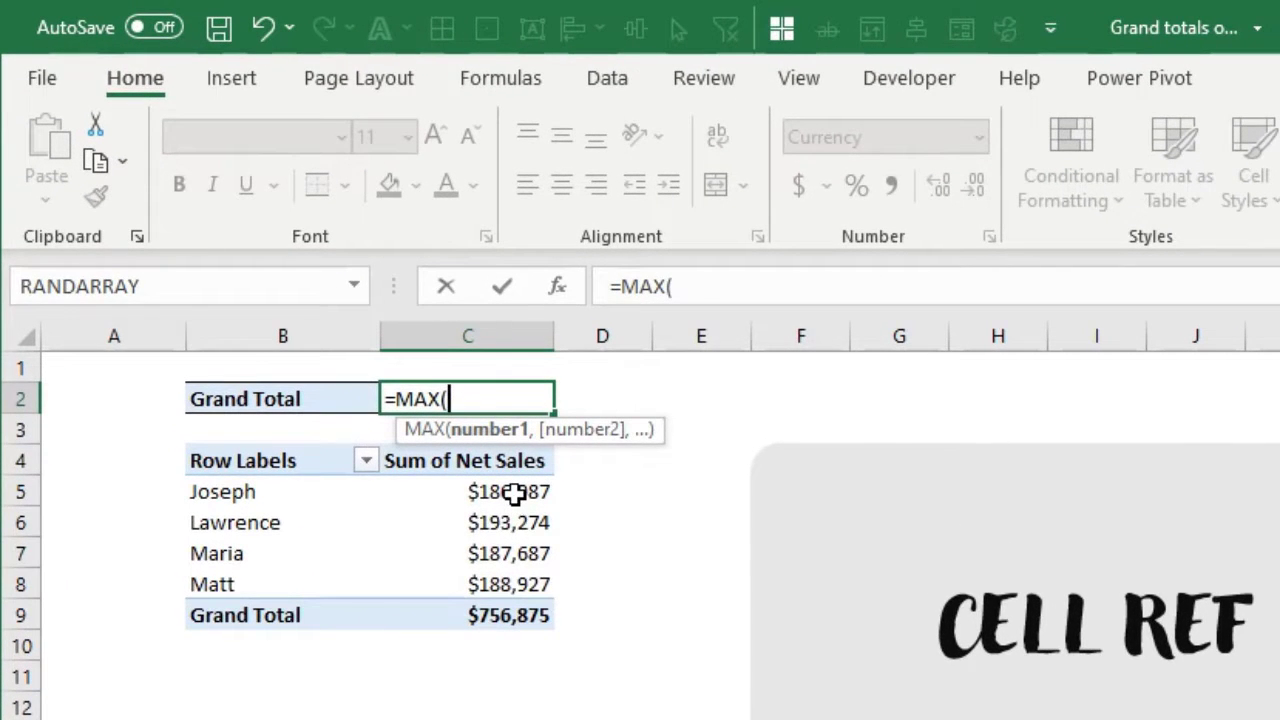
key("Return")
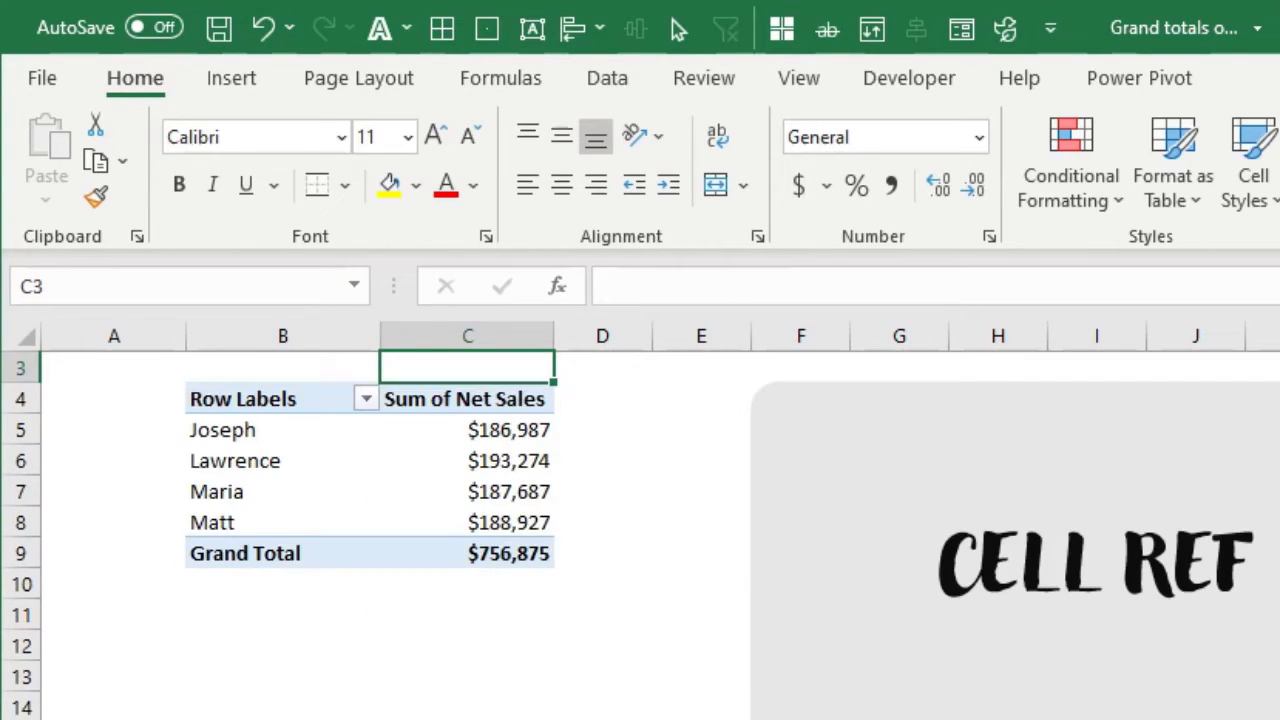
scroll(609, 514, "up", 1)
left_click(533, 398)
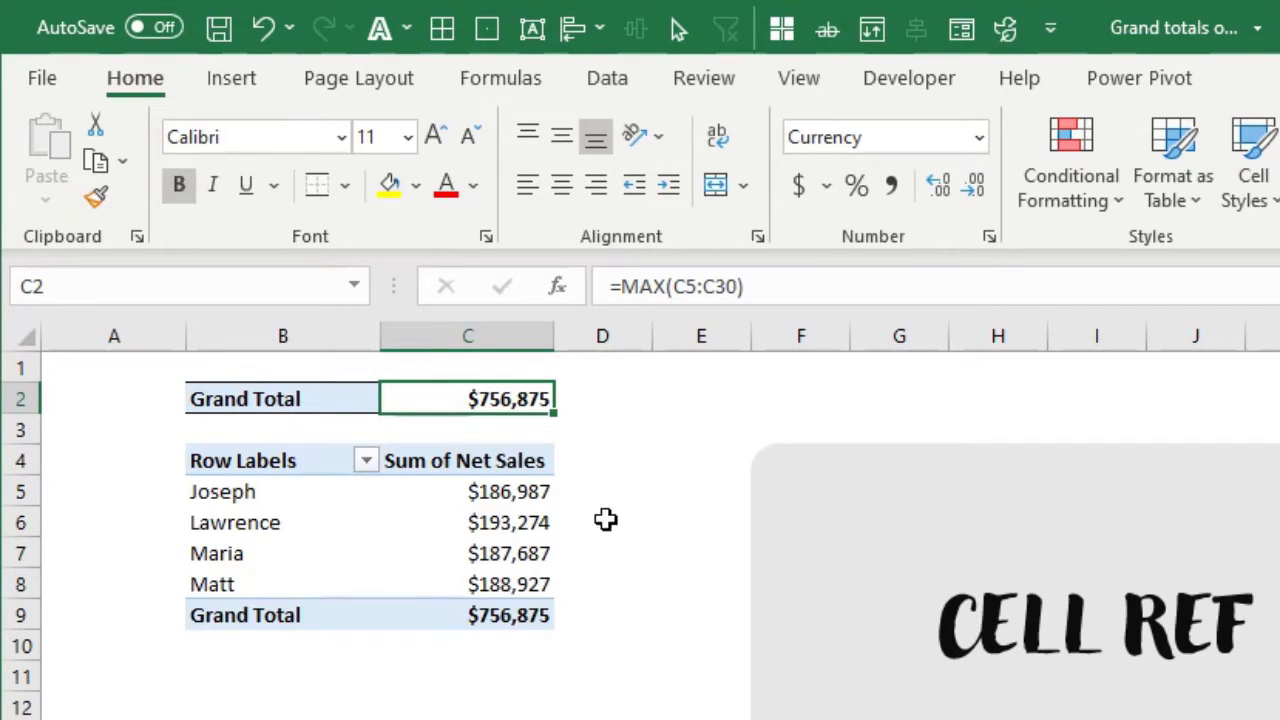
In C2, begin an XLOOKUP formula with lookup value "*", lookup array B5:B28 and return array C5:C28
type("=")
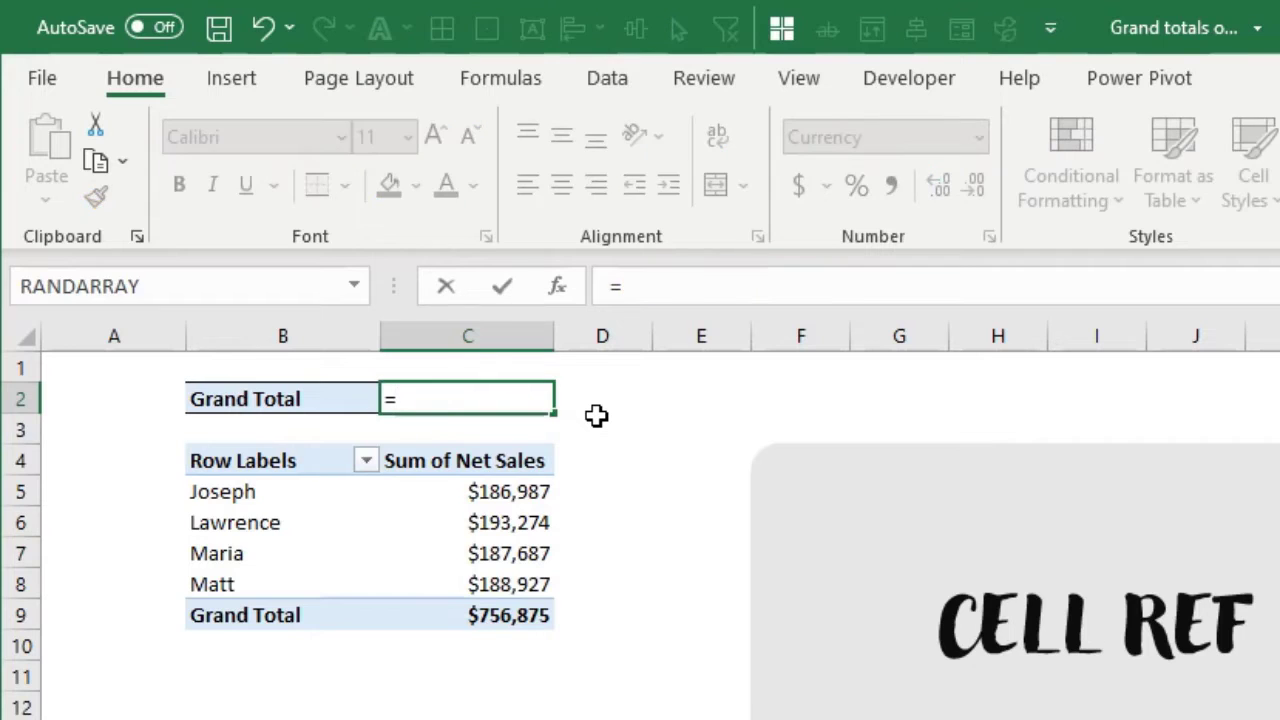
type("xl")
key("Tab")
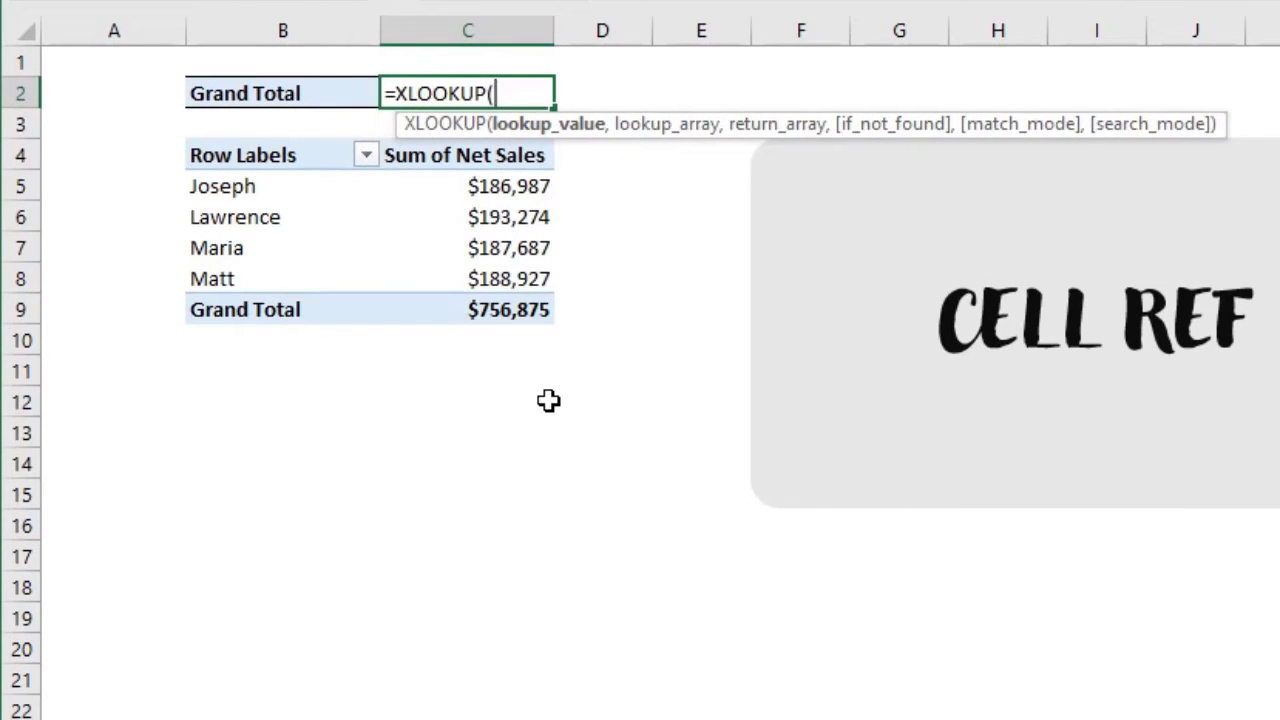
type("\"*\",")
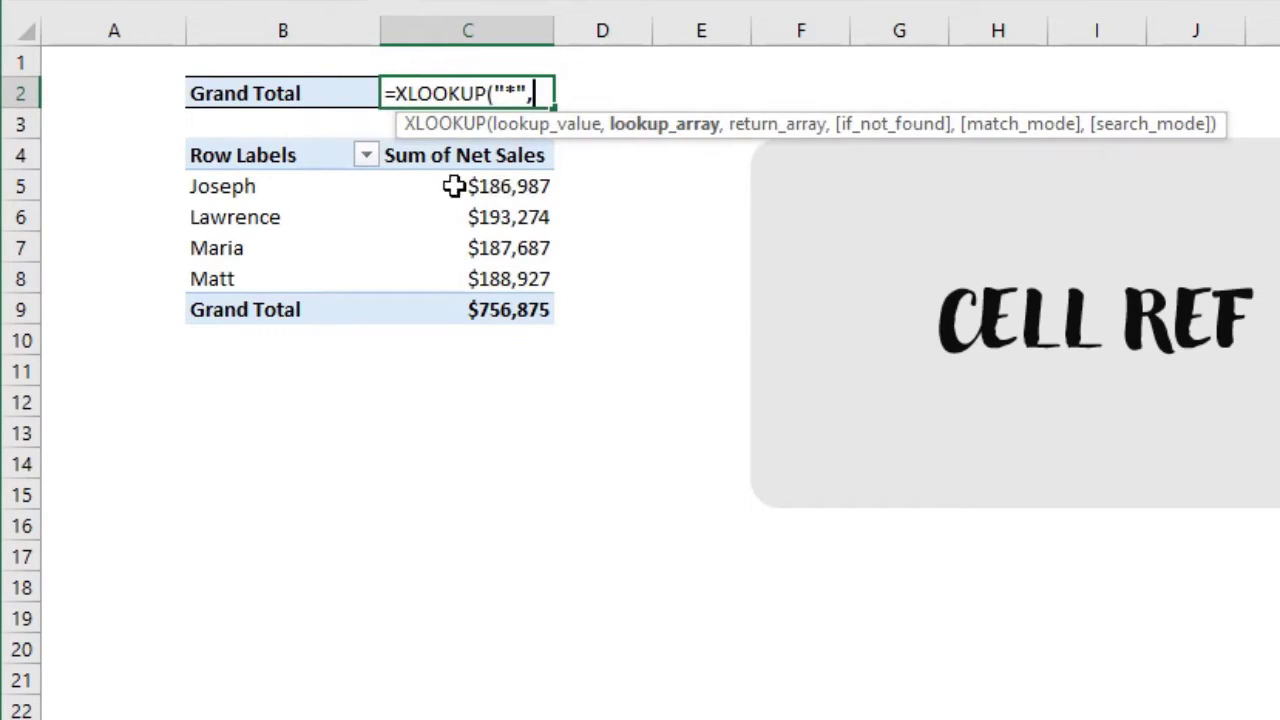
left_click_drag(275, 191, 281, 712)
scroll(474, 534, "up", 2)
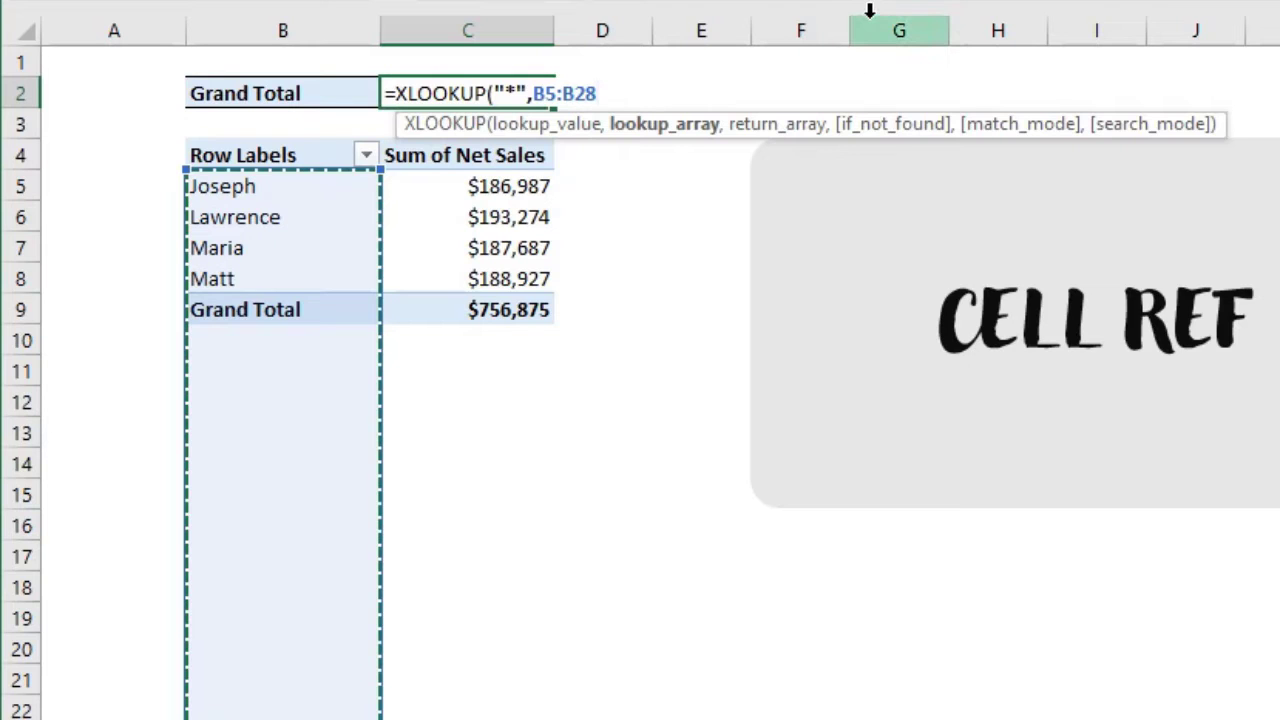
type(",")
left_click_drag(489, 180, 480, 649)
scroll(583, 586, "up", 3)
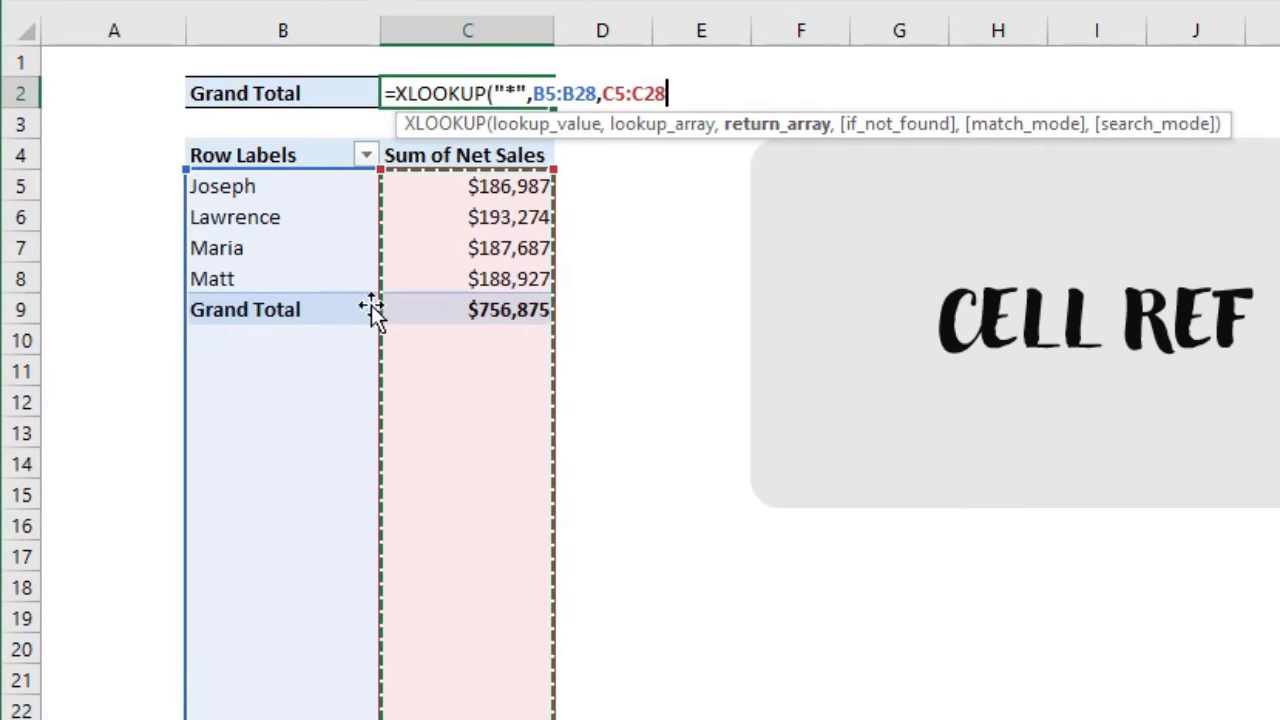
left_click(950, 0)
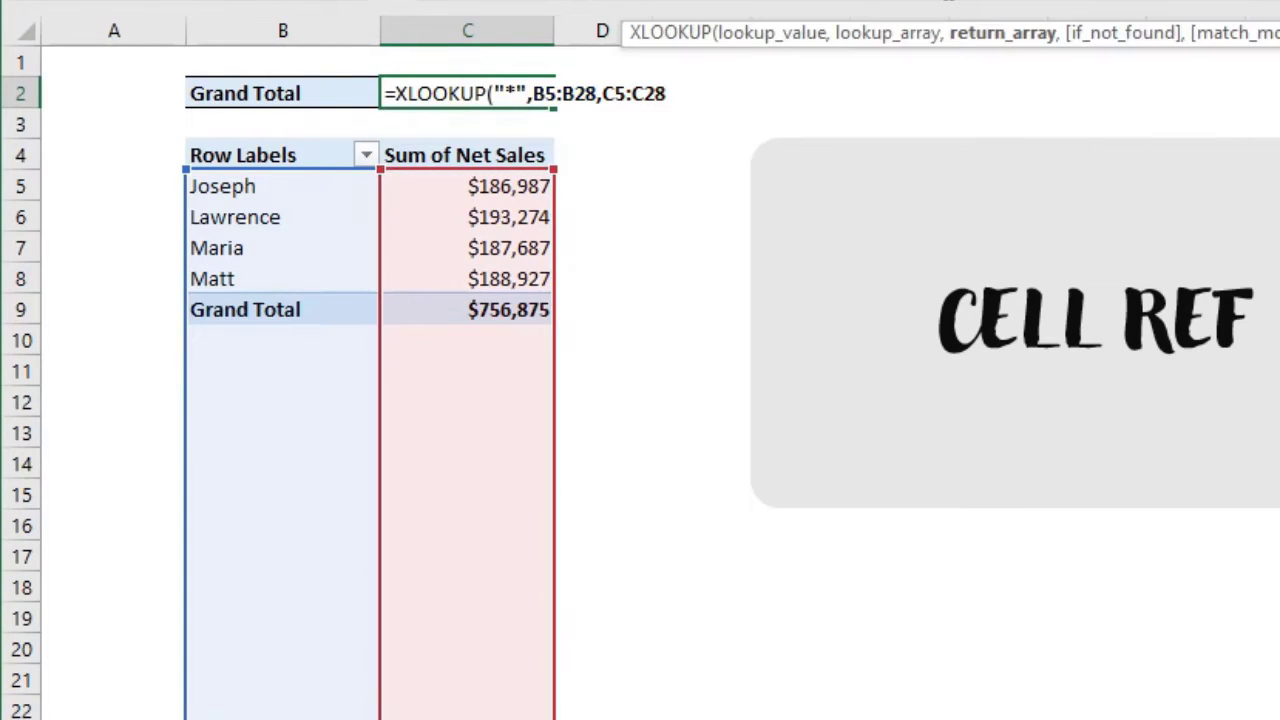
Complete the XLOOKUP with if_not_found left empty, wildcard match mode 2 and last-to-first search mode -1
type(",,")
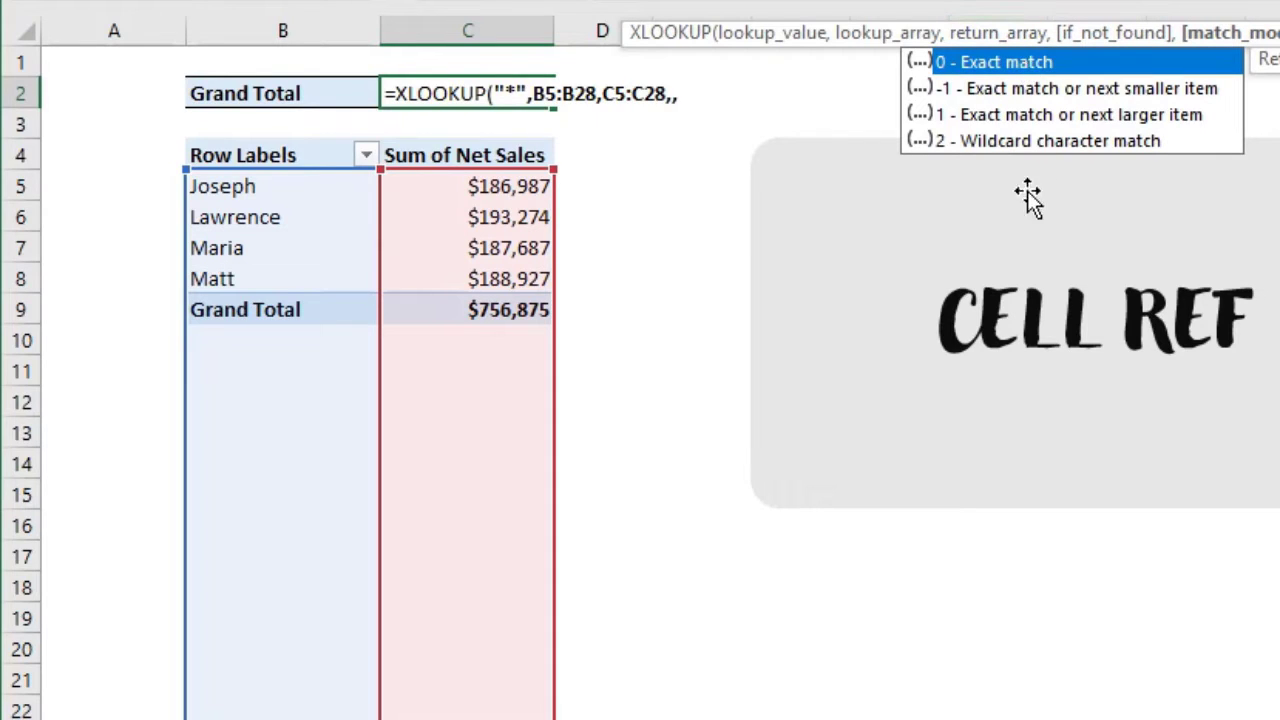
type("2,")
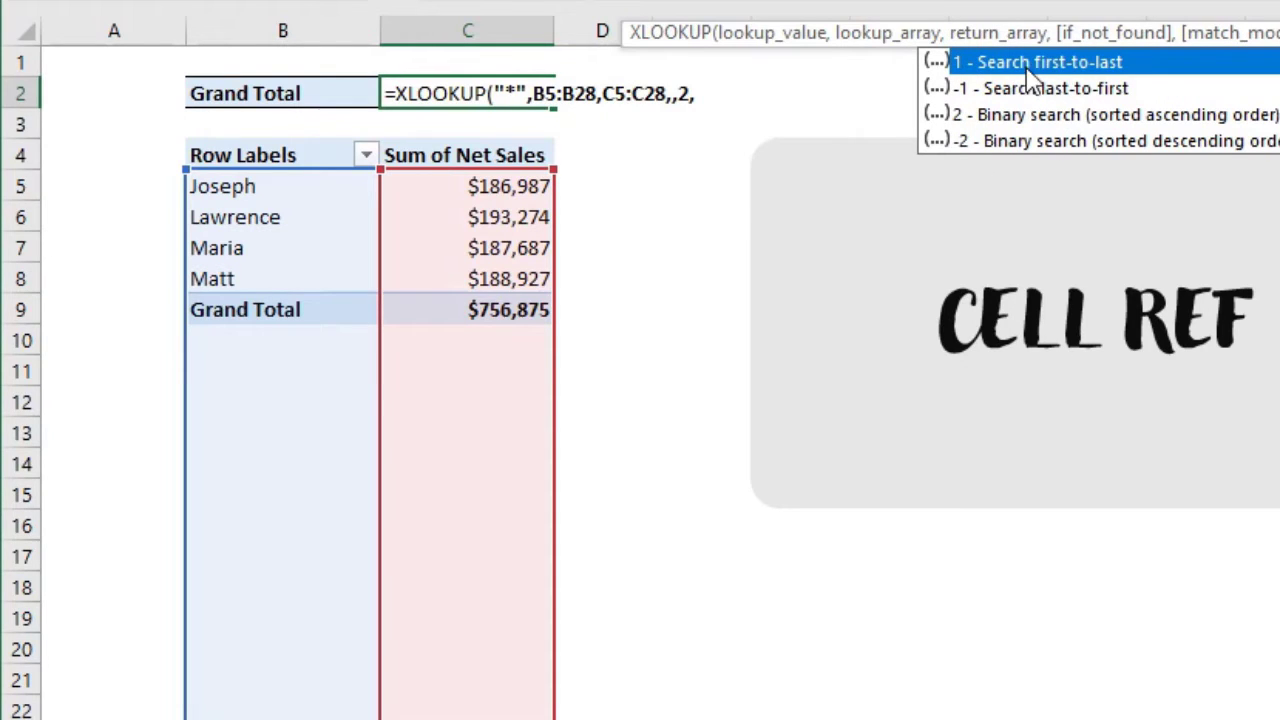
type("-1)")
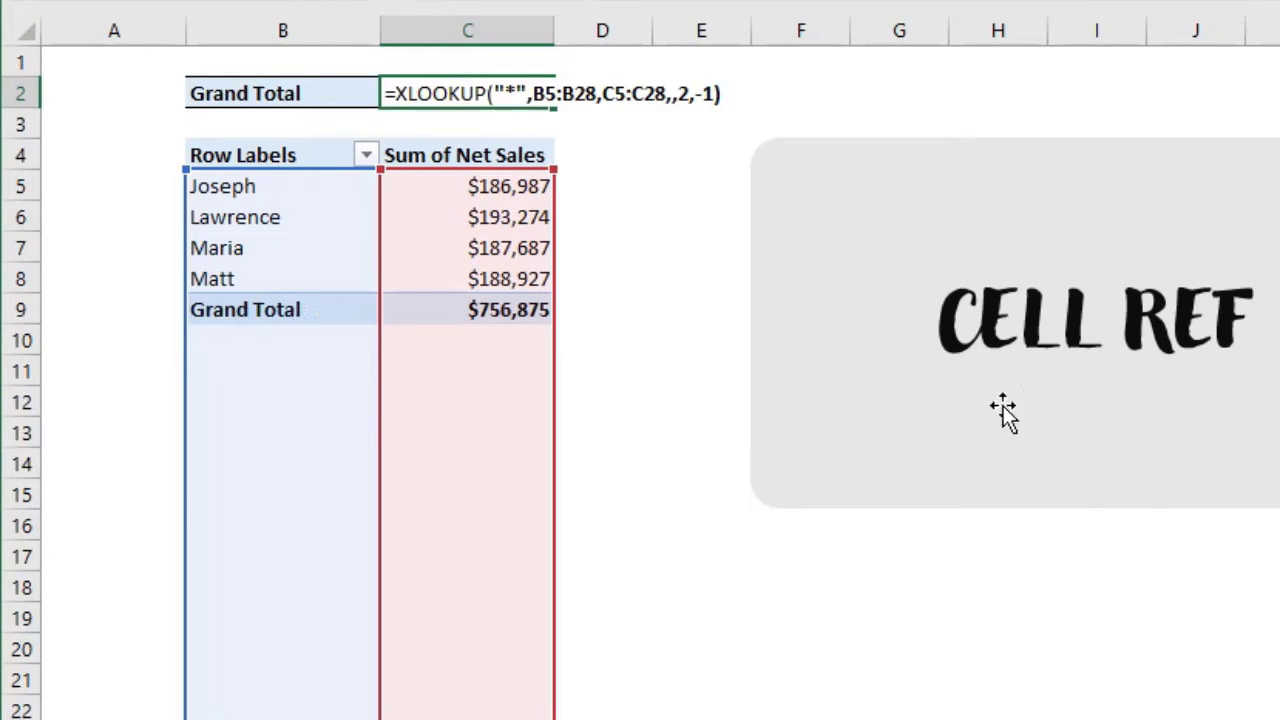
key("Return")
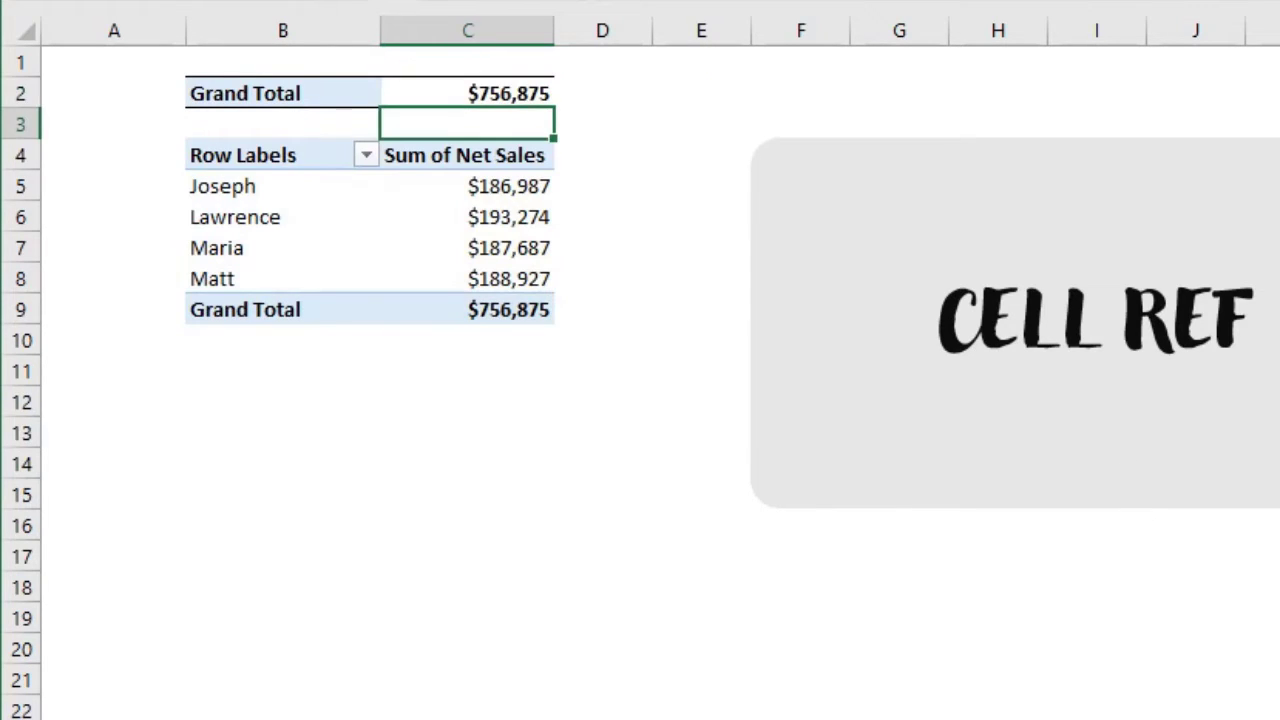
Add Product below Salesman in the pivot rows and compare the grand total in C21 with the formula cell C2
left_click(460, 220)
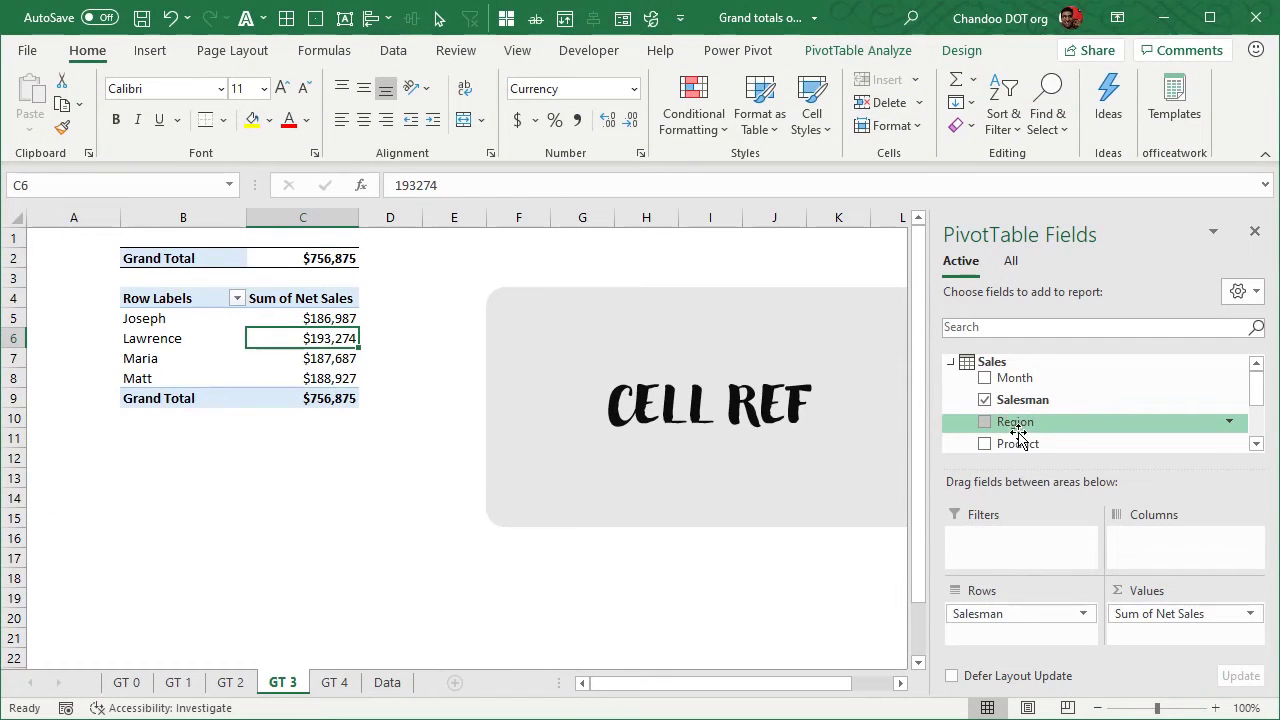
left_click_drag(1018, 443, 1020, 634)
left_click(337, 641)
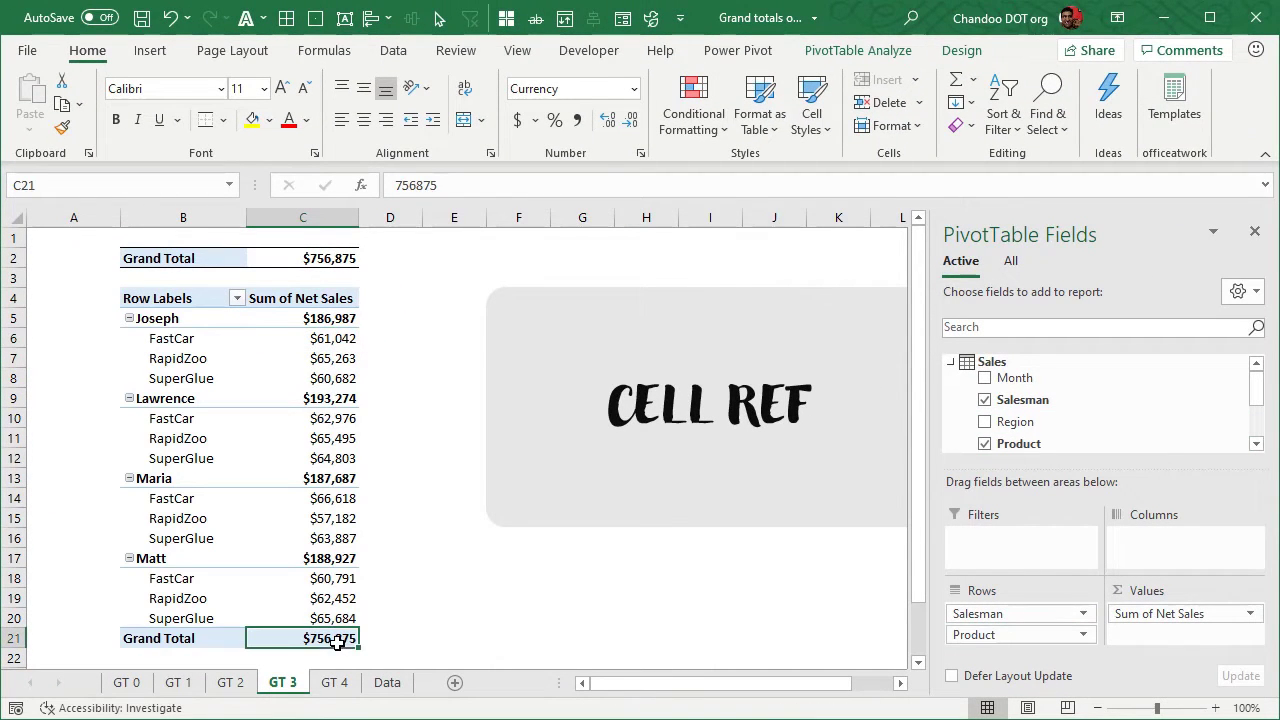
scroll(226, 616, "down", 2)
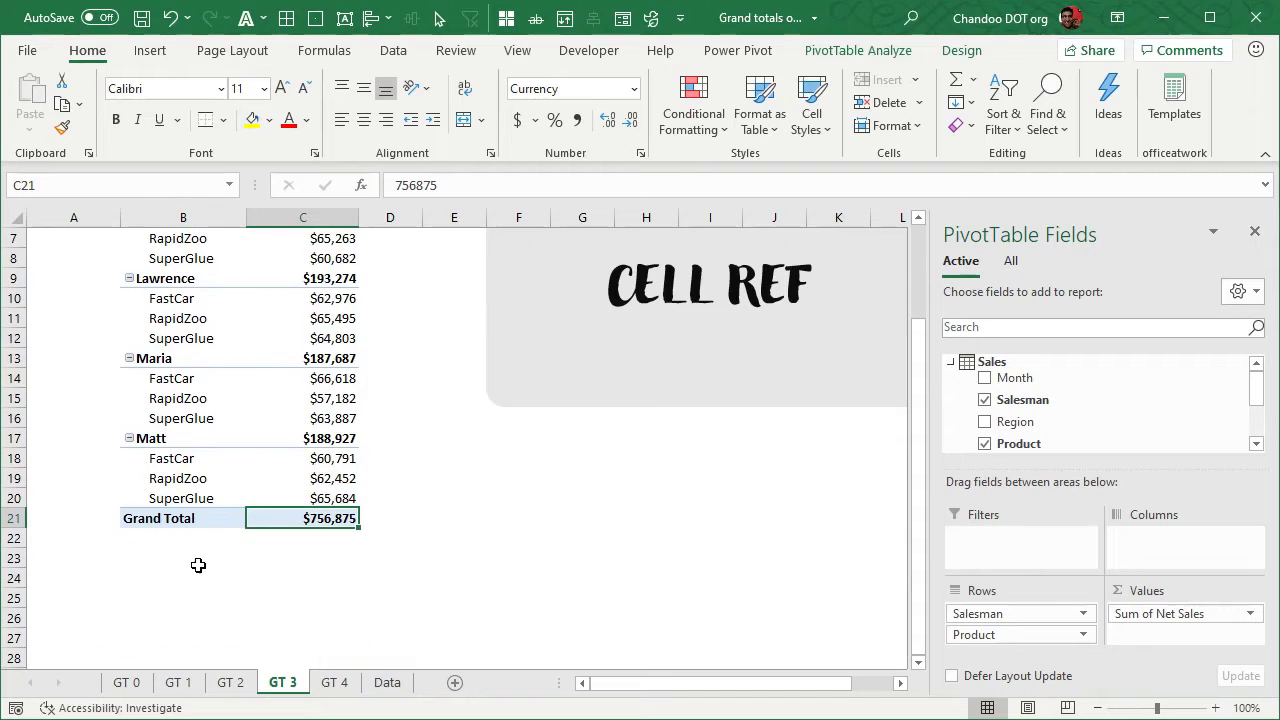
scroll(196, 630, "down", 3)
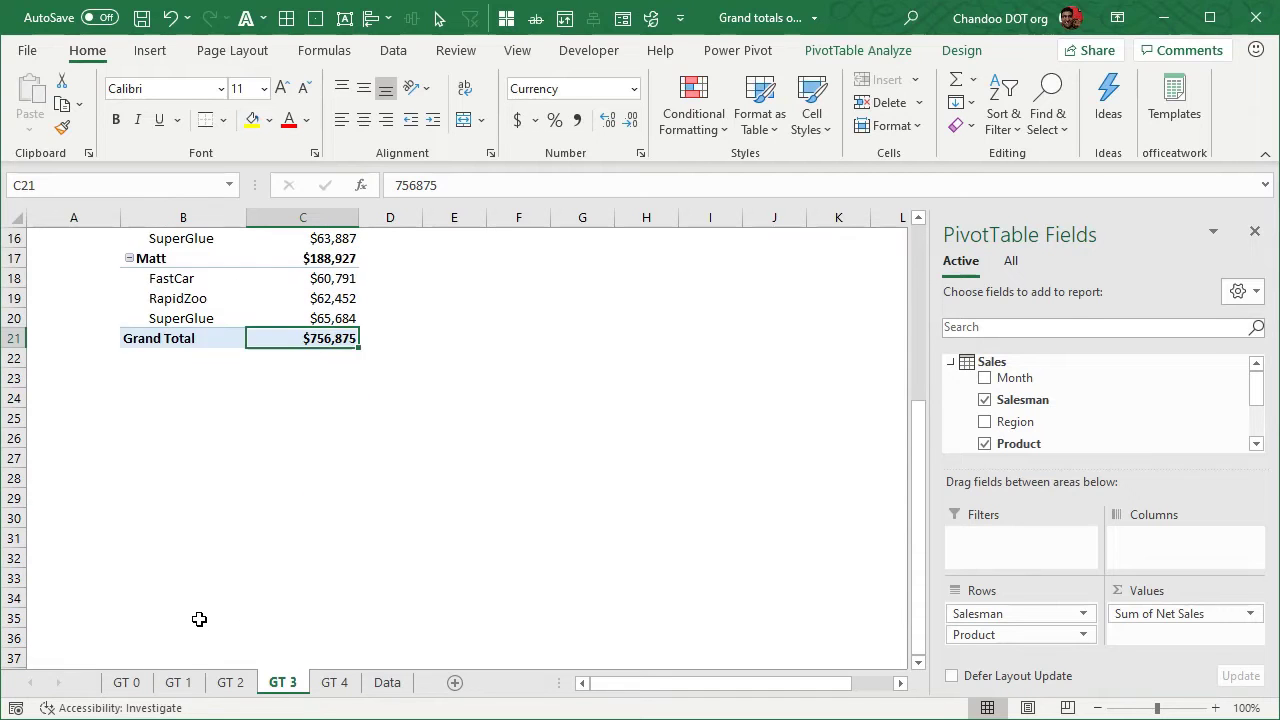
scroll(198, 622, "up", 5)
left_click(341, 256)
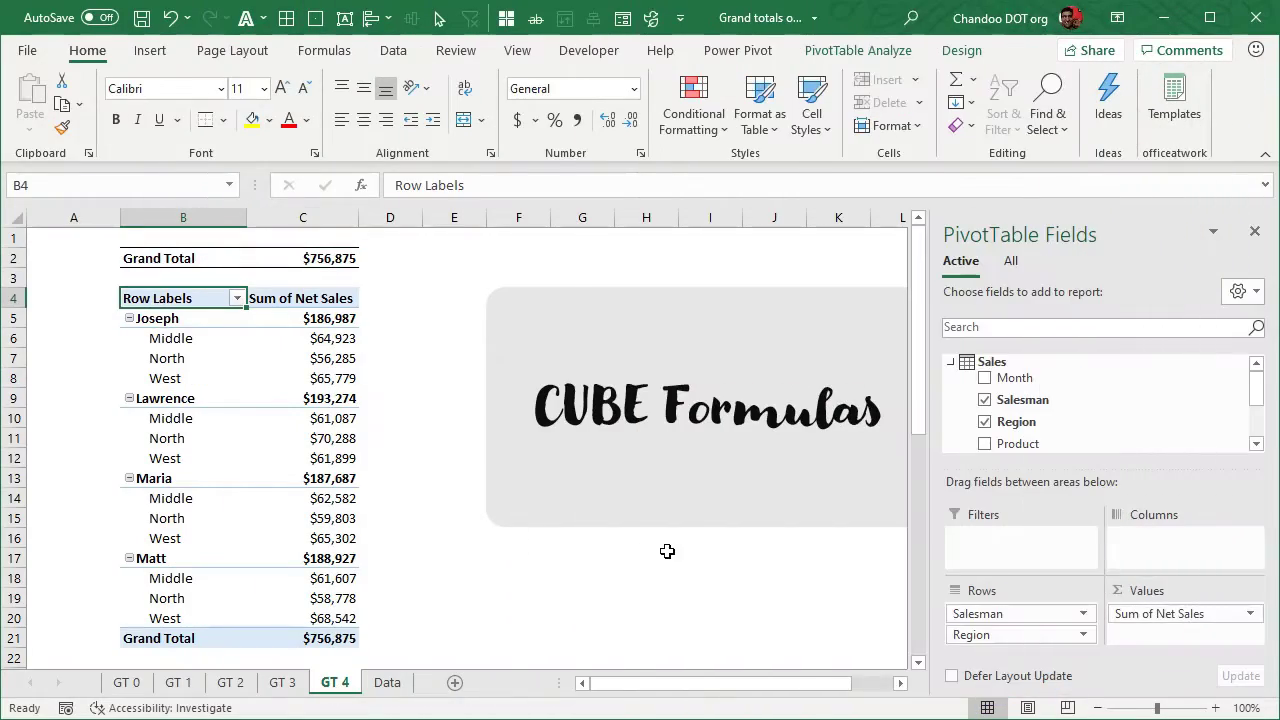
On sheet GT 4, copy the whole pivot table in B4:C21 and paste it at B34
left_click(663, 577)
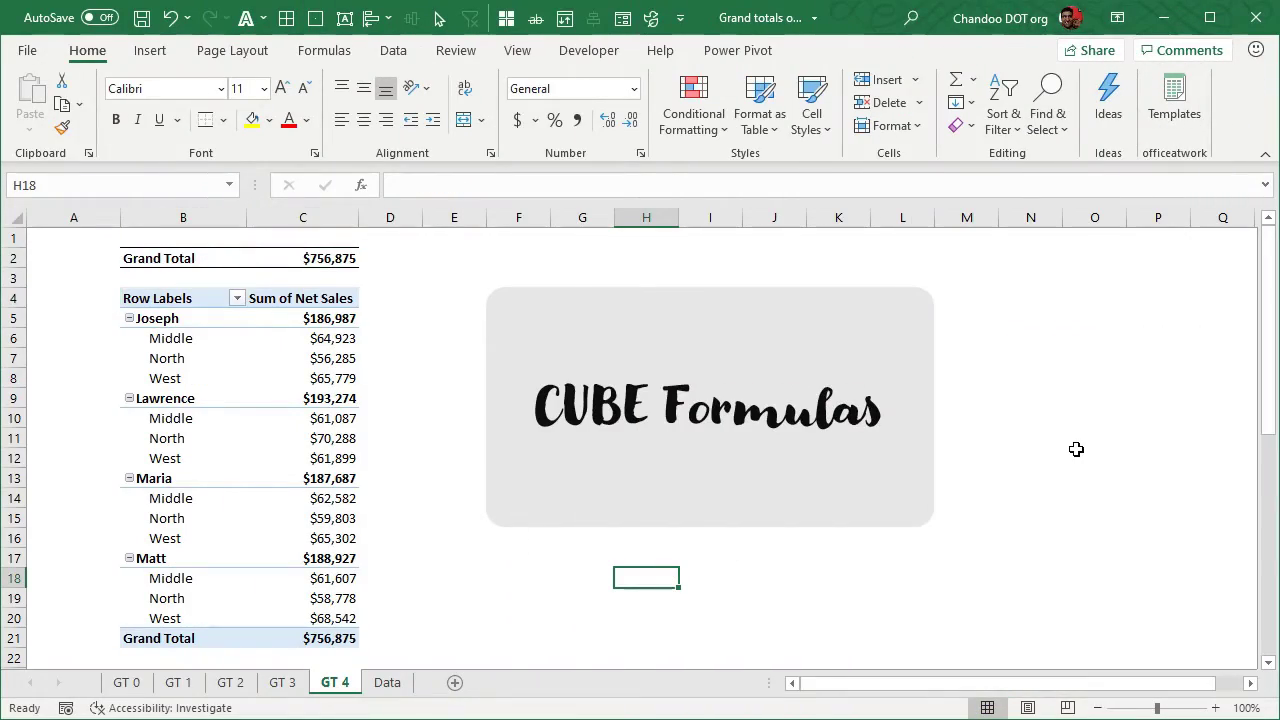
scroll(230, 382, "down", 4)
scroll(226, 383, "up", 4)
scroll(171, 445, "down", 6)
scroll(171, 462, "up", 6)
left_click(157, 298)
scroll(291, 440, "down", 7)
scroll(323, 476, "up", 4)
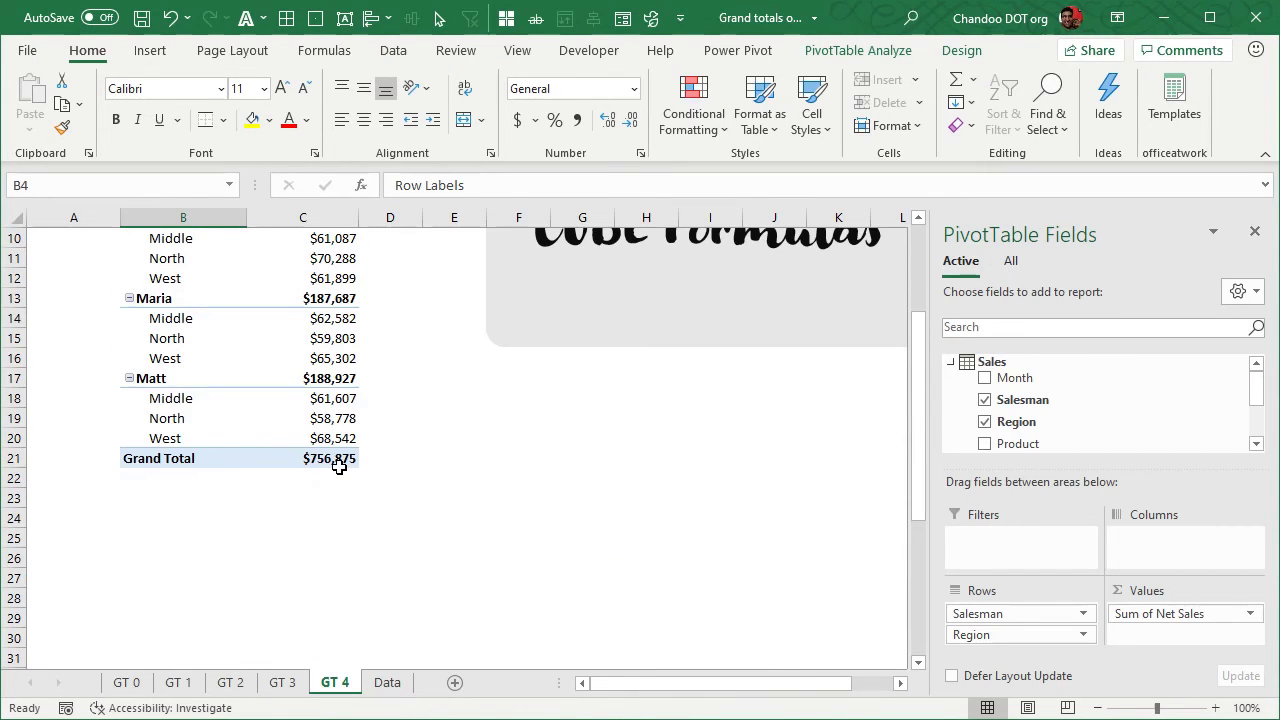
left_click(339, 467, "shift")
key("ctrl+c")
scroll(200, 529, "down", 4)
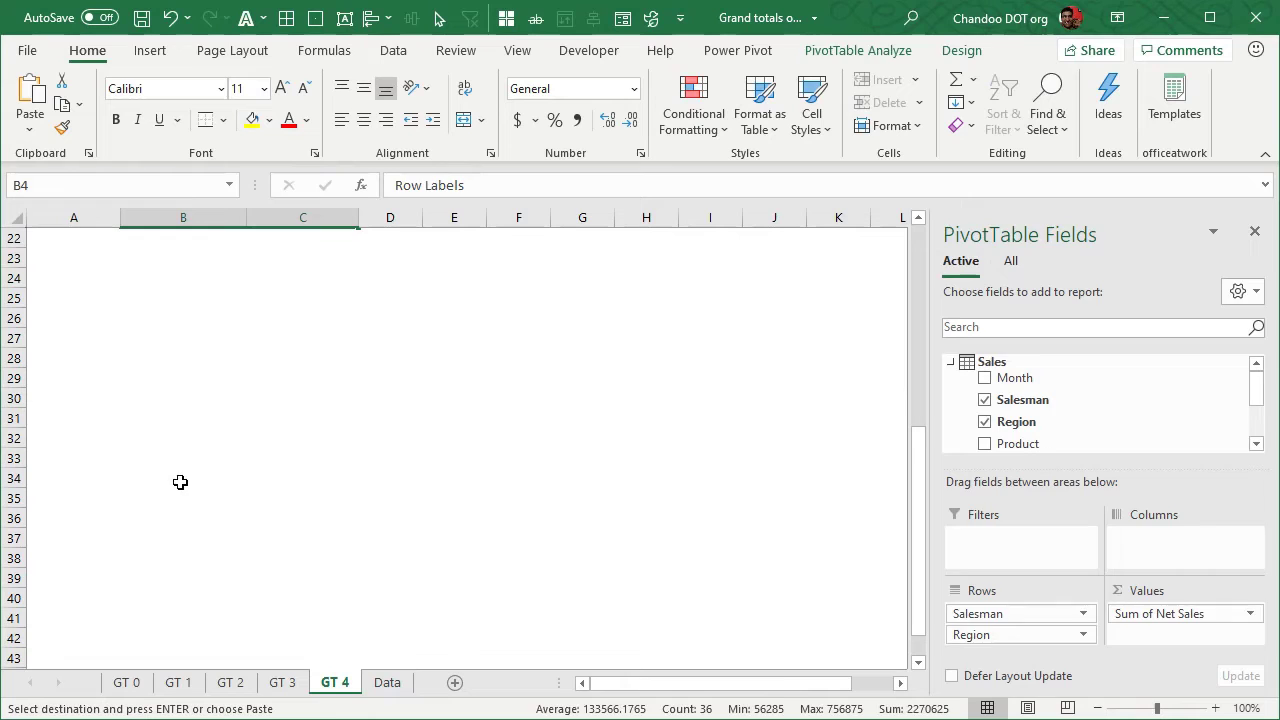
left_click(180, 482)
key("ctrl+v")
scroll(414, 494, "down", 4)
Remove Region from the rows of the copied pivot table at B34, keeping only Salesman
left_click(313, 478)
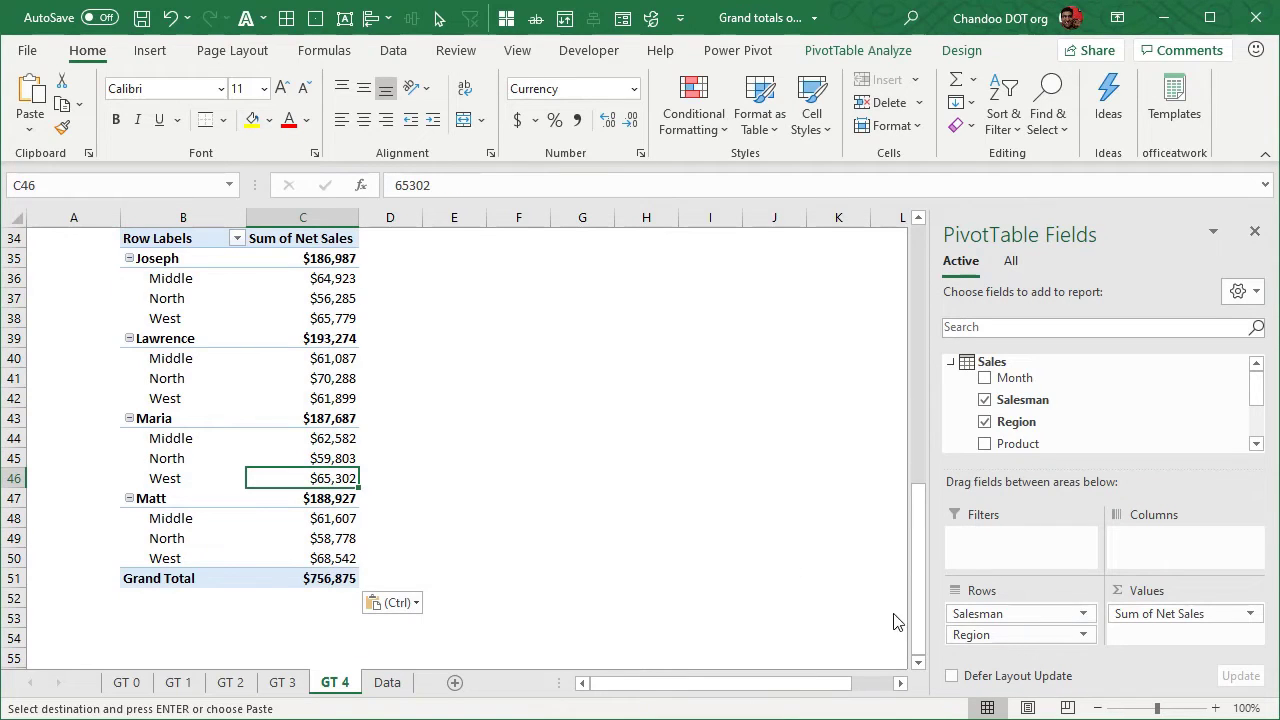
left_click_drag(995, 636, 700, 545)
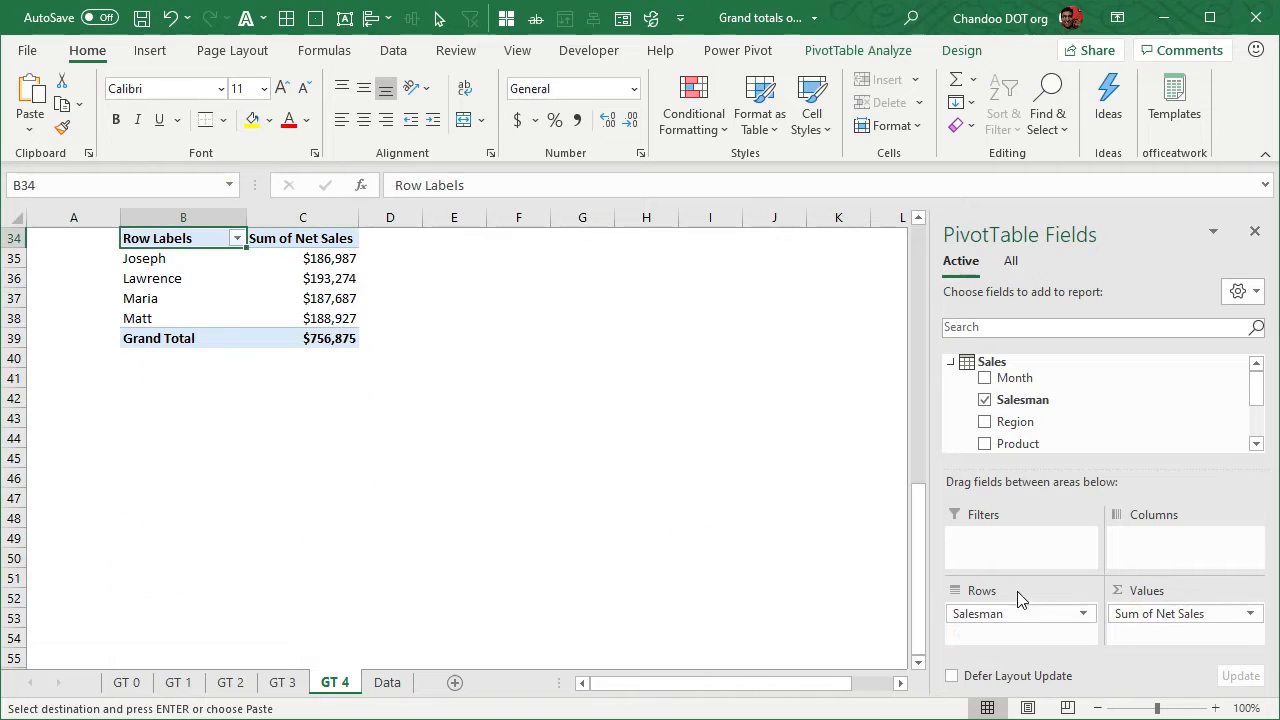
mouse_move(1014, 612)
left_mouse_down()
mouse_move(800, 565)
mouse_move(1051, 617)
mouse_move(1025, 620)
left_mouse_up()
scroll(557, 489, "up", 2)
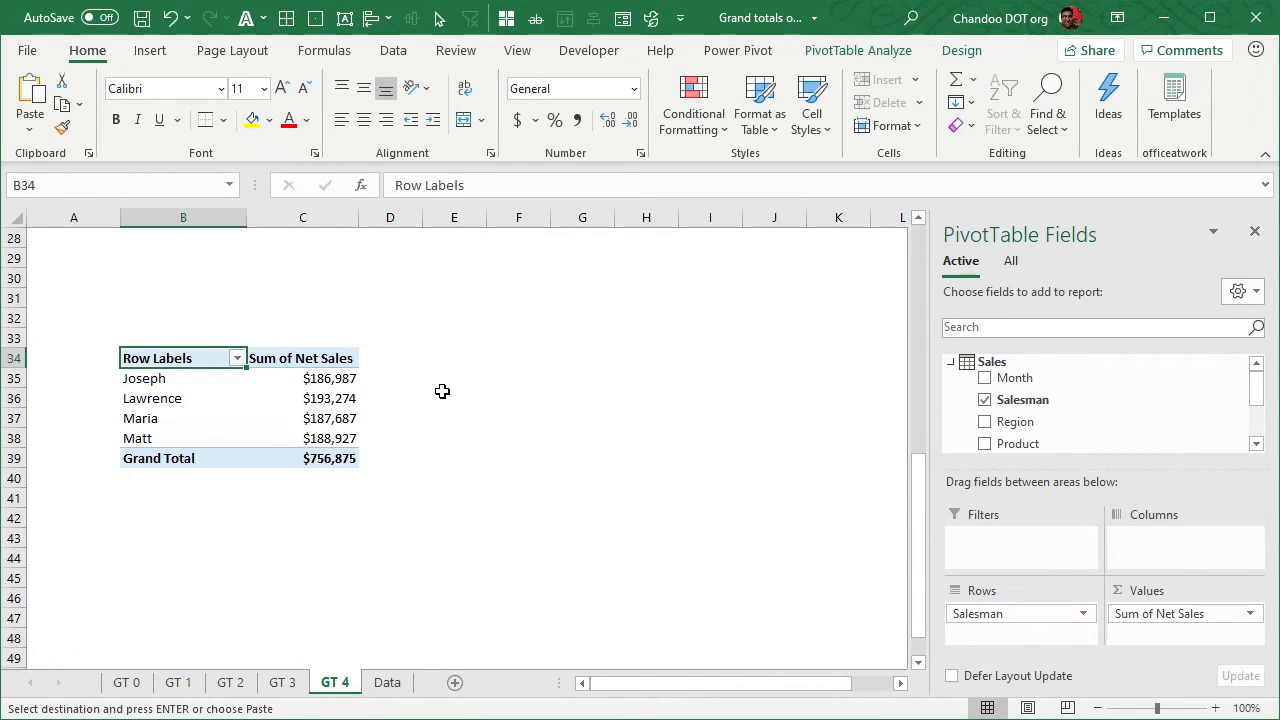
Convert the copied pivot table to cube formulas with the OLAP Convert to Formulas command
left_click(330, 378)
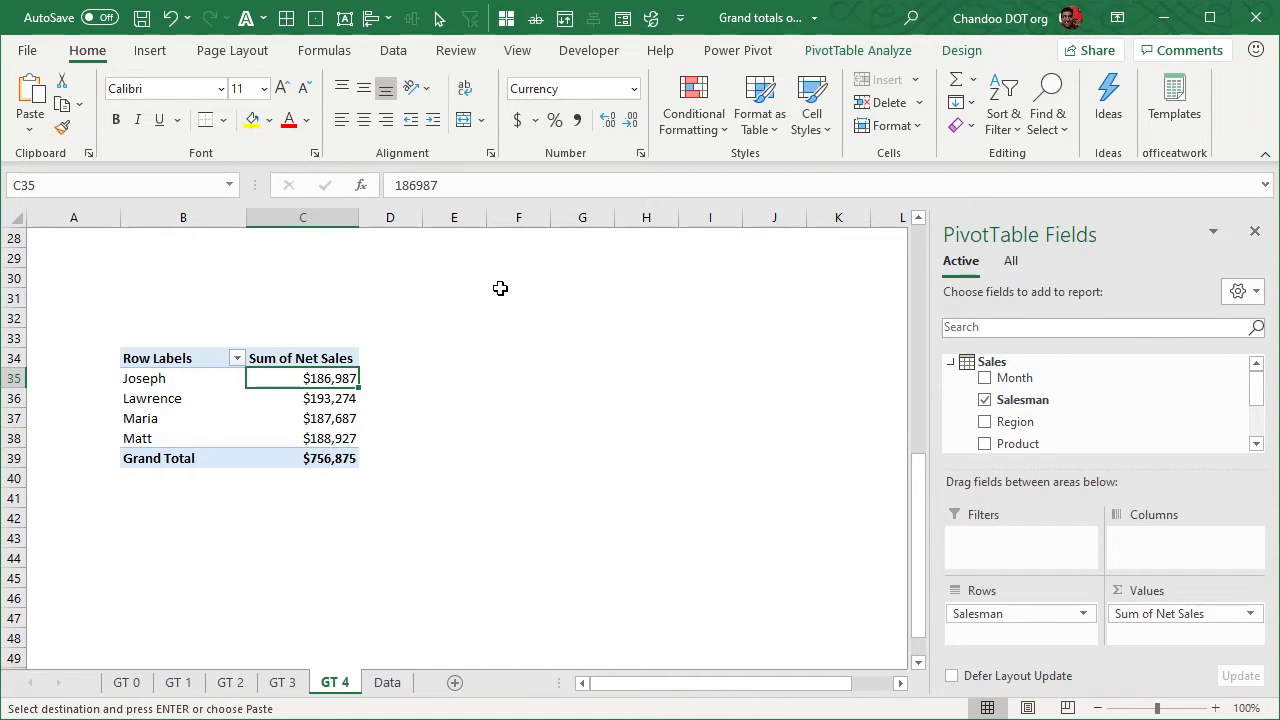
left_click(257, 405)
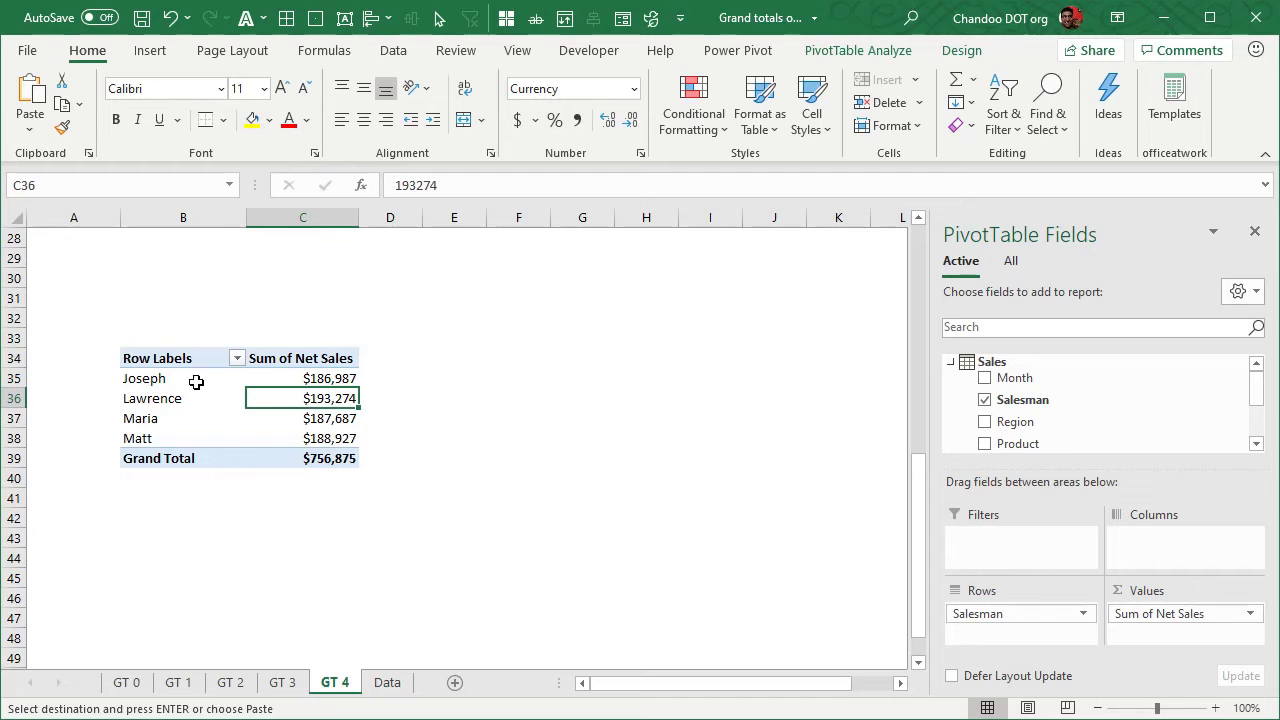
left_click(853, 52)
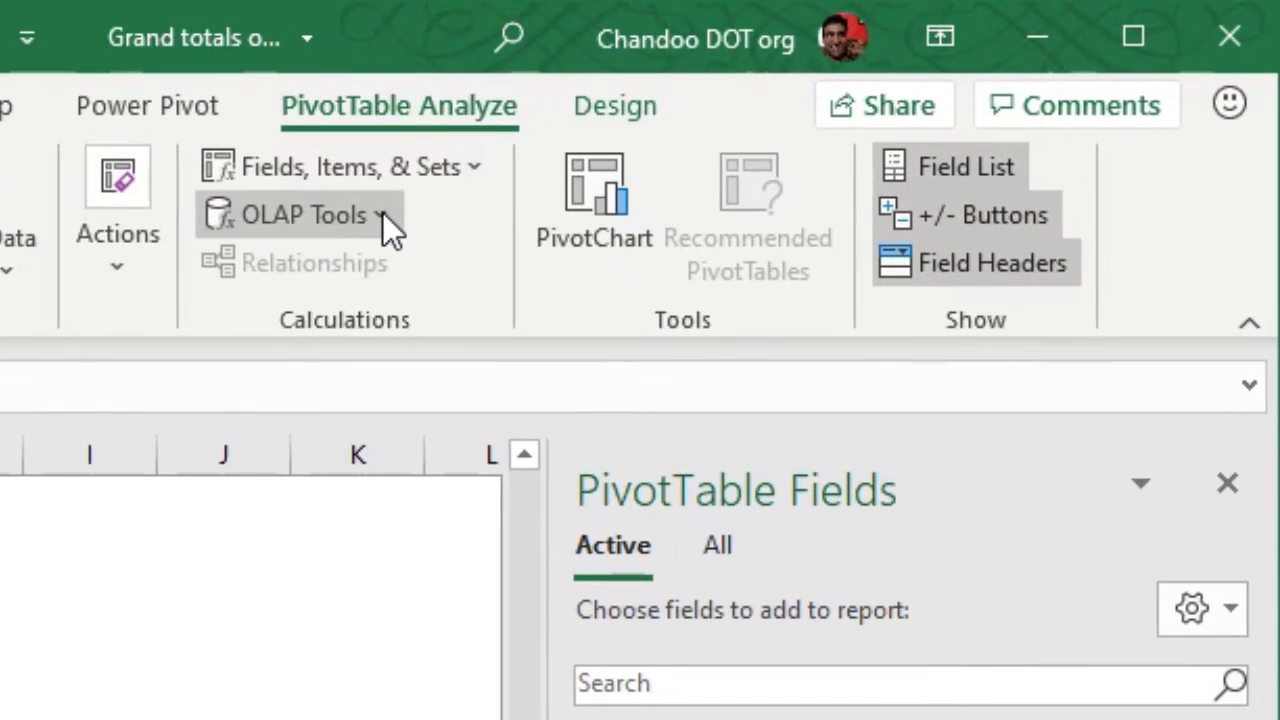
left_click(380, 214)
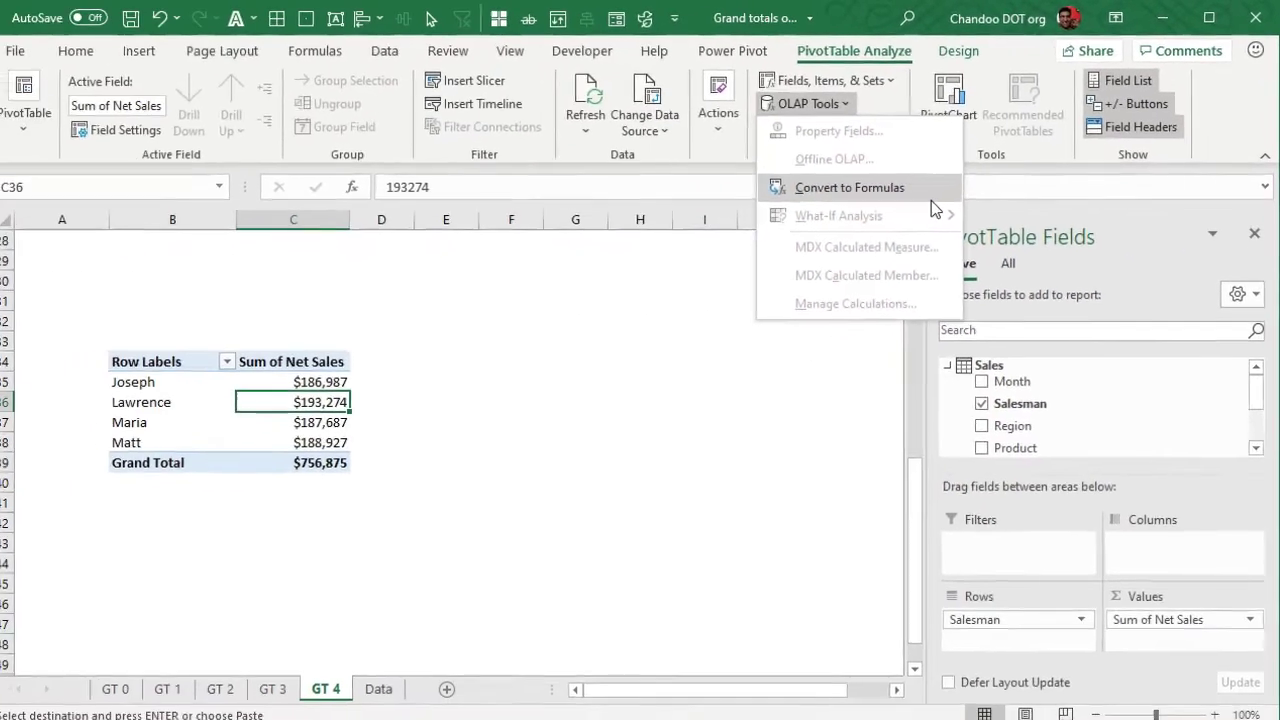
left_click(933, 190)
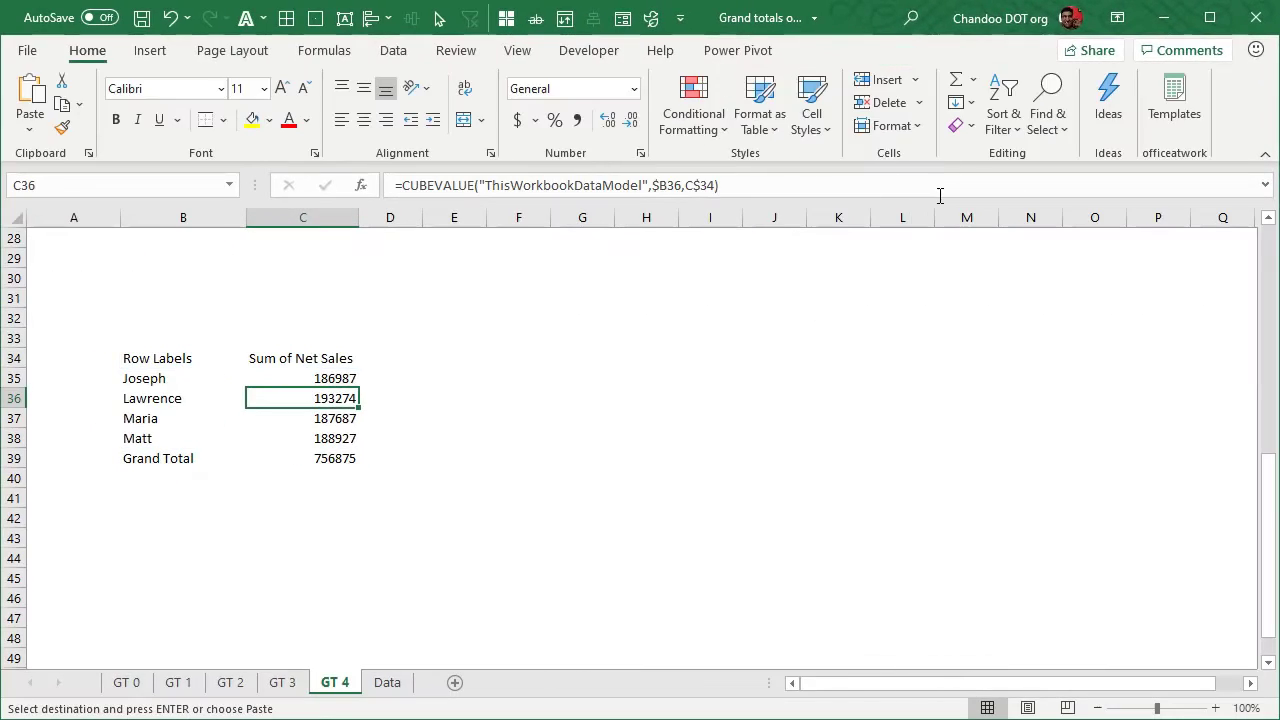
Select the converted range B34:C39 and inspect the CUBEVALUE formulas in C35 and C36
left_click_drag(158, 365, 337, 457)
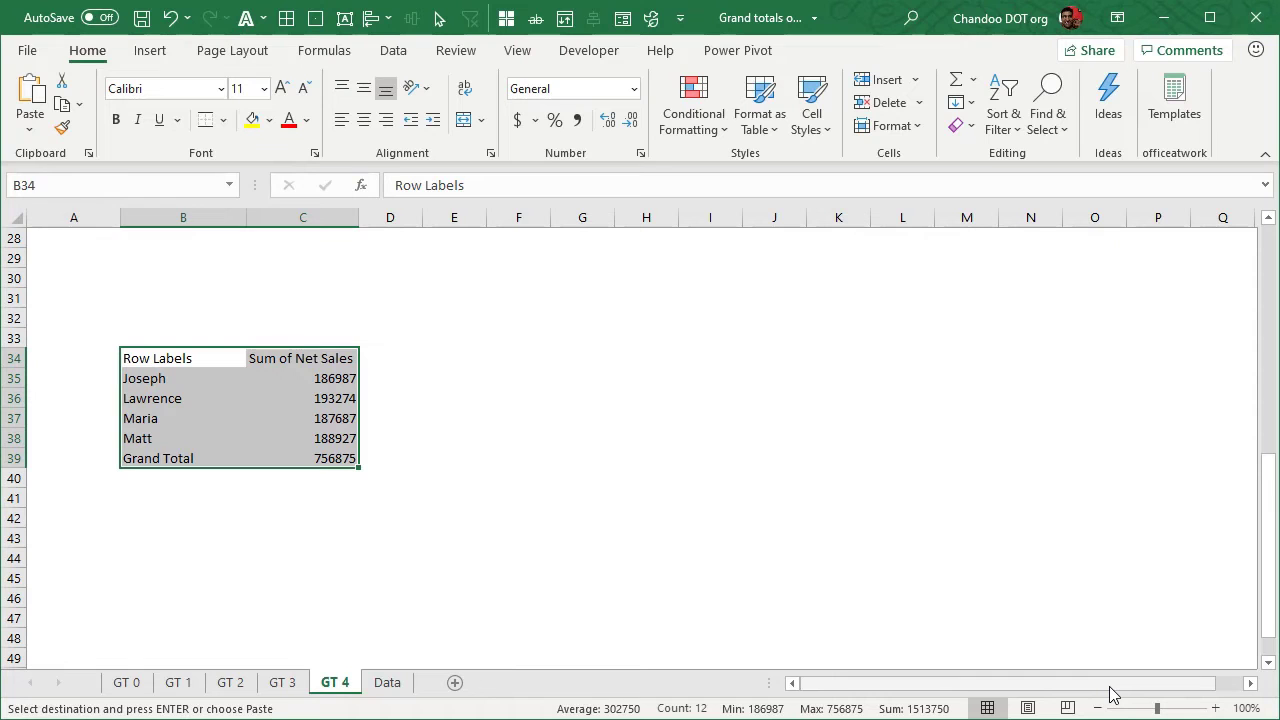
left_click(309, 379)
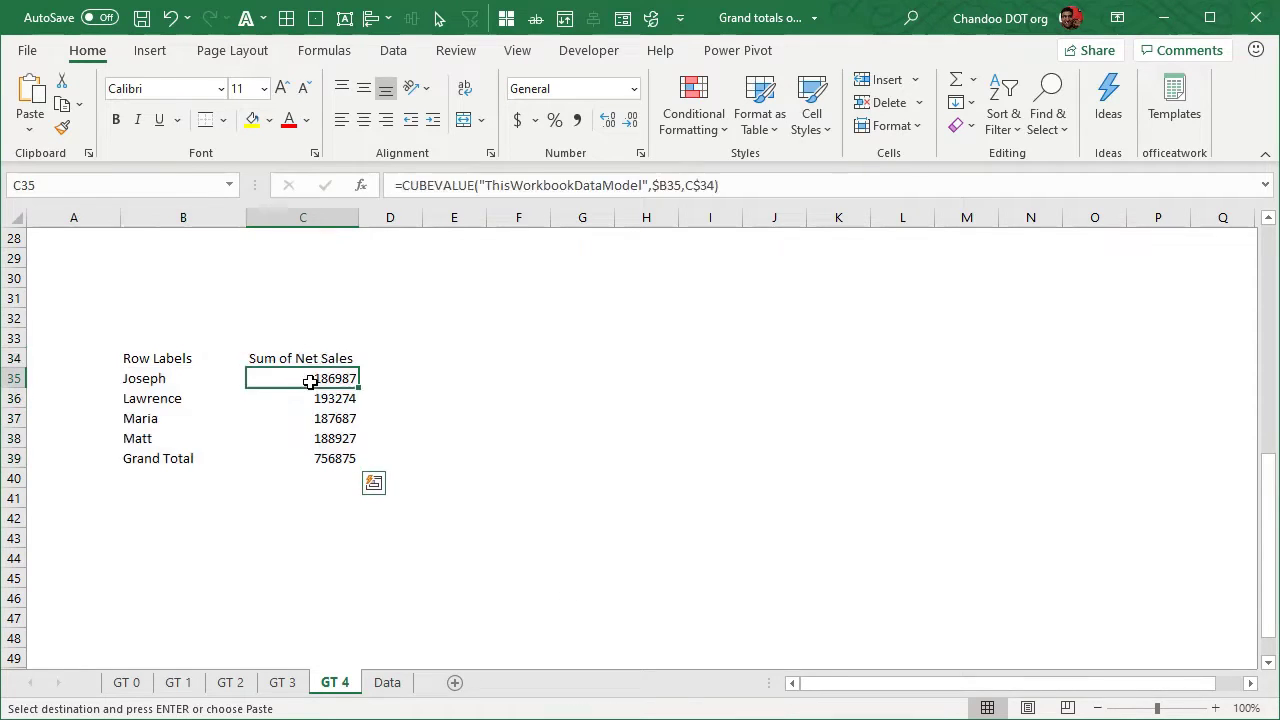
key("F2")
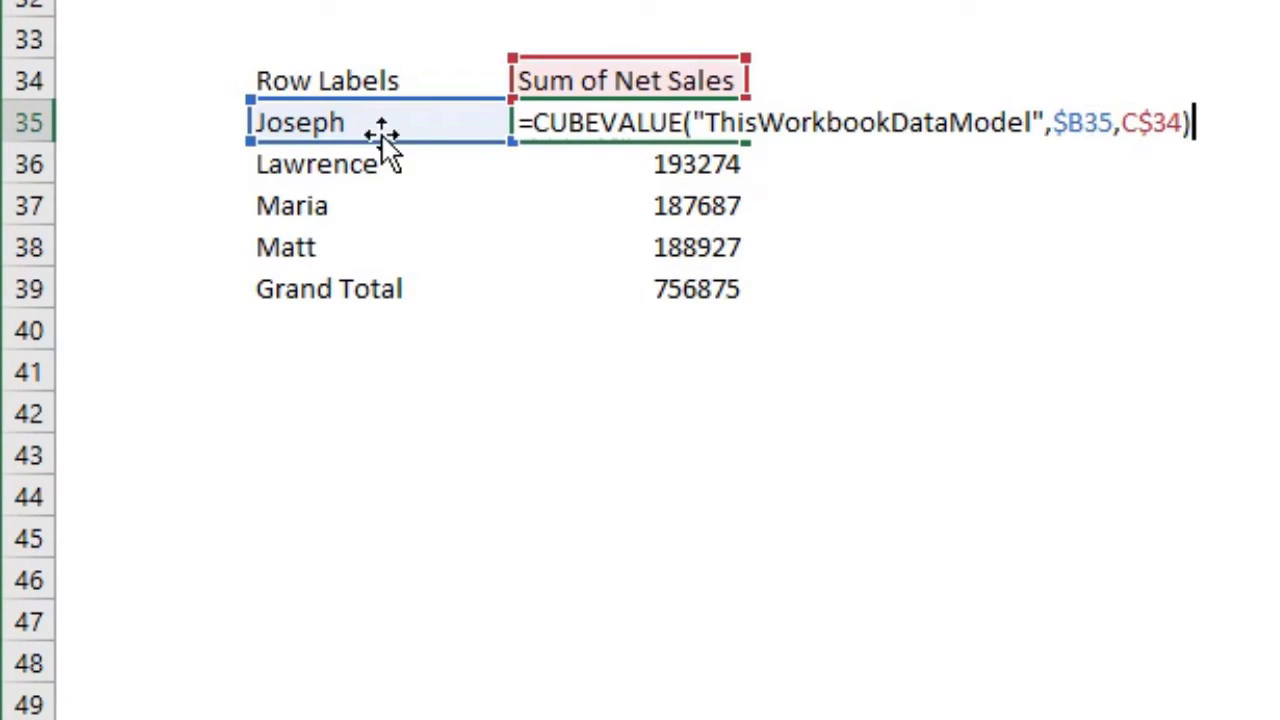
key("Escape")
key("Down")
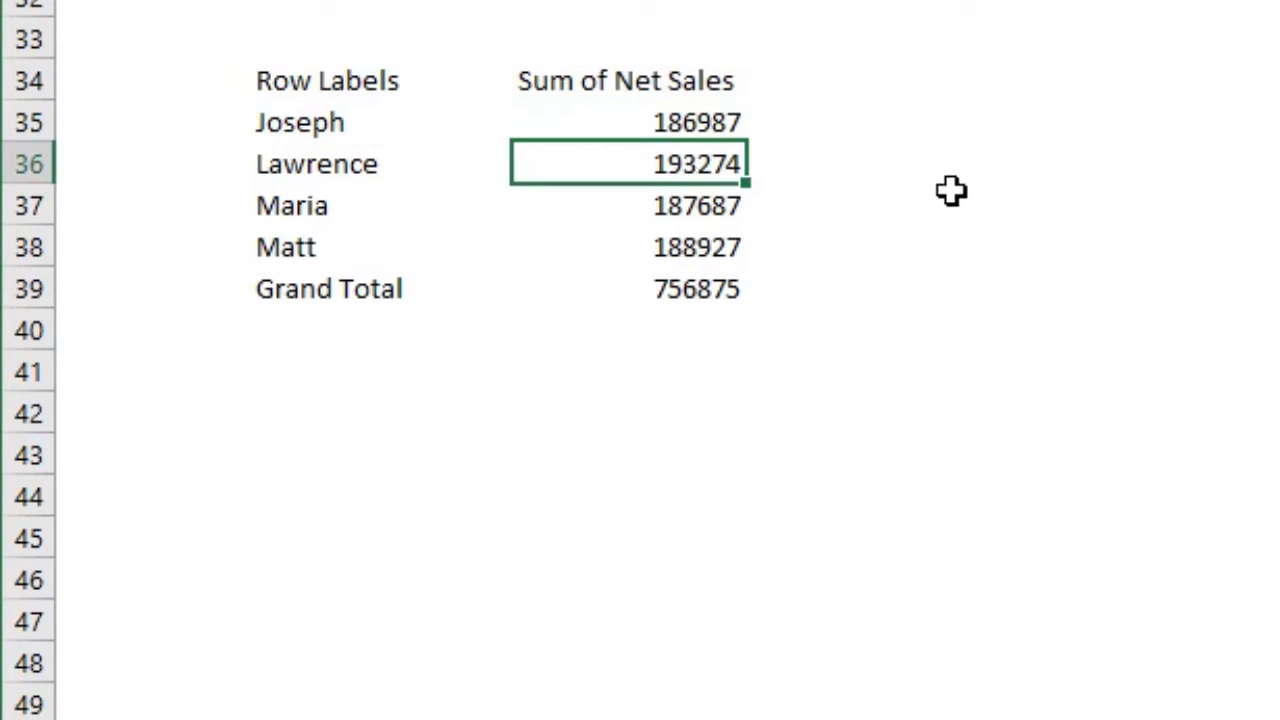
key("F2")
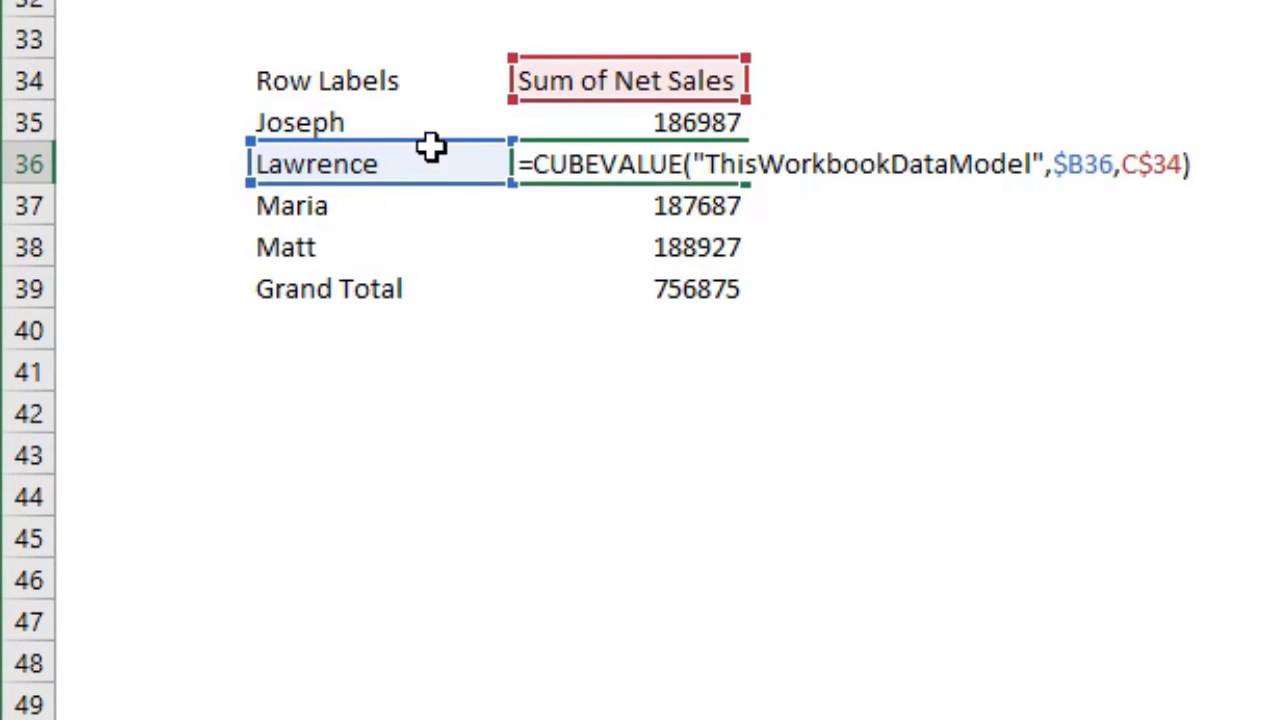
key("Escape")
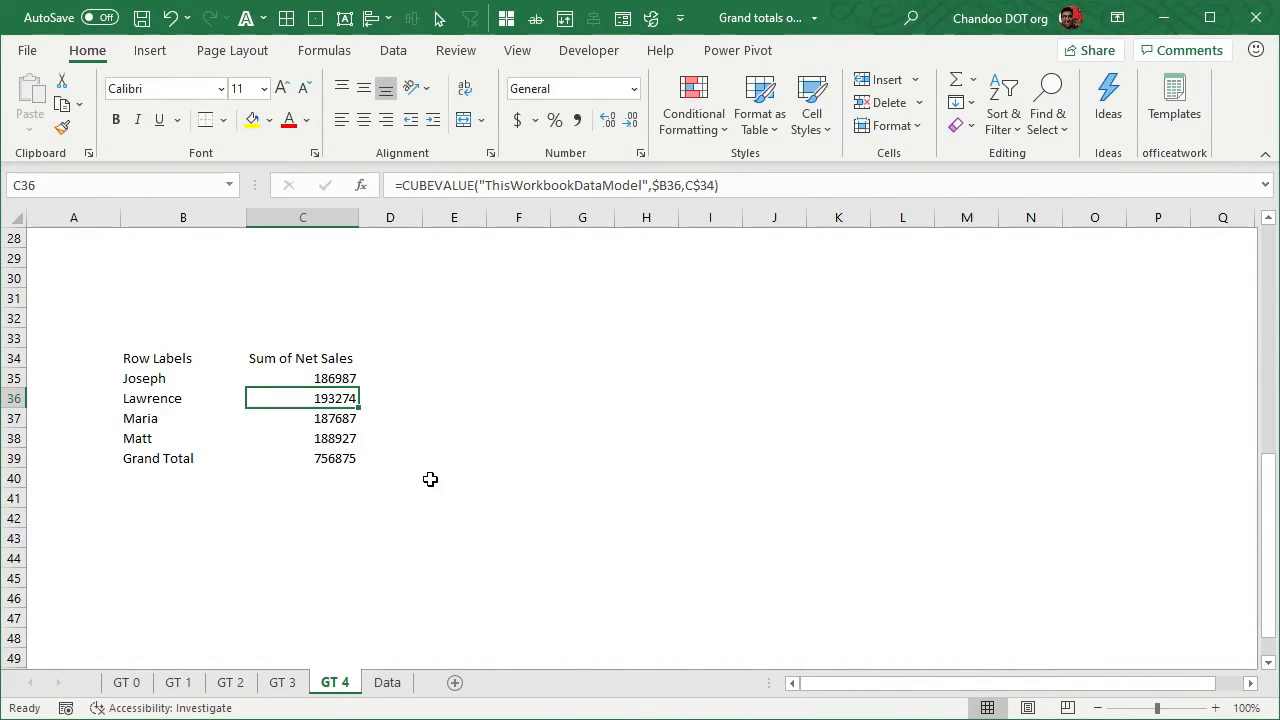
Examine the CUBEVALUE formulas in the Grand Total cells C39 and C2, including the measure name in C2
left_click(339, 460)
key("F2")
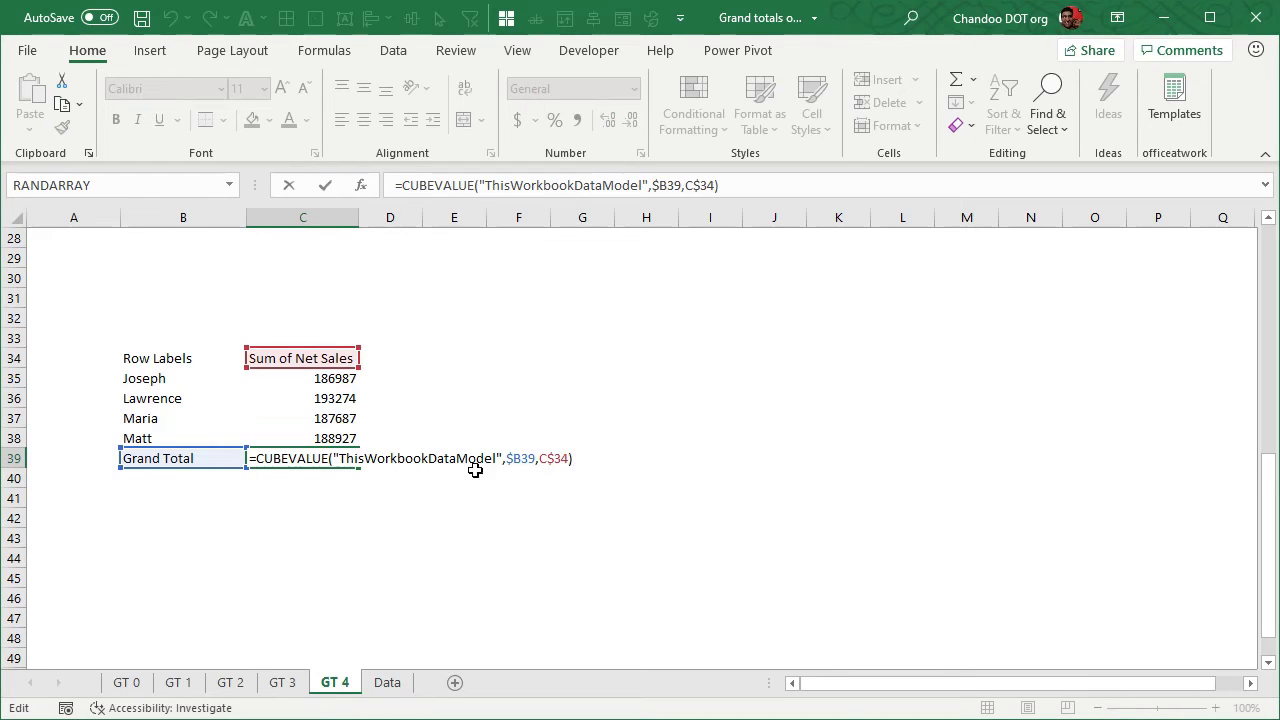
left_click_drag(258, 458, 598, 471)
key("Escape")
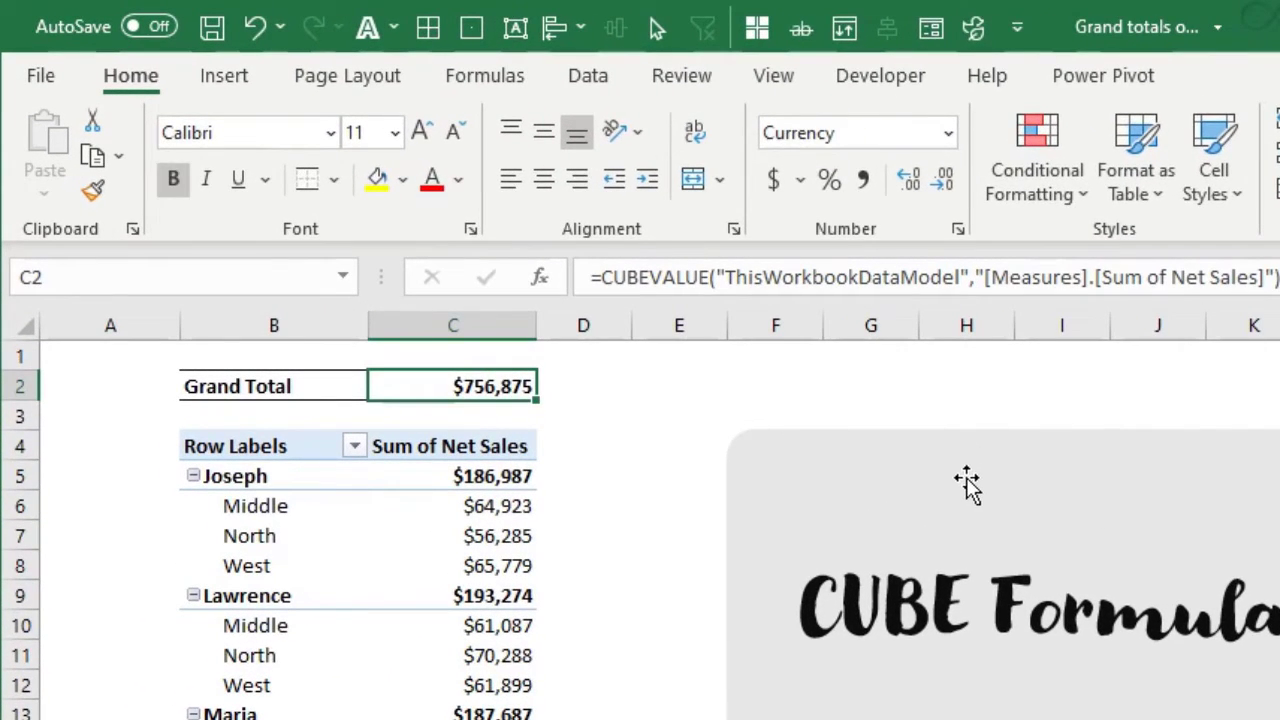
key("F2")
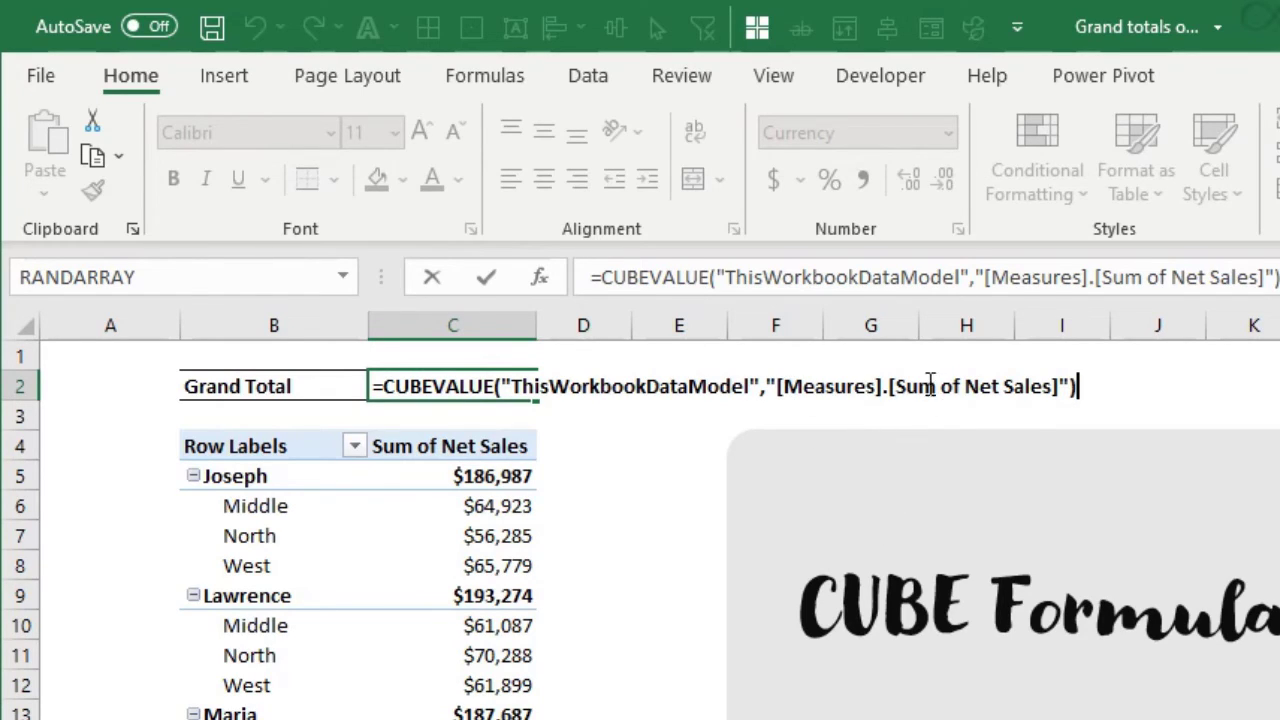
left_click_drag(896, 386, 1056, 386)
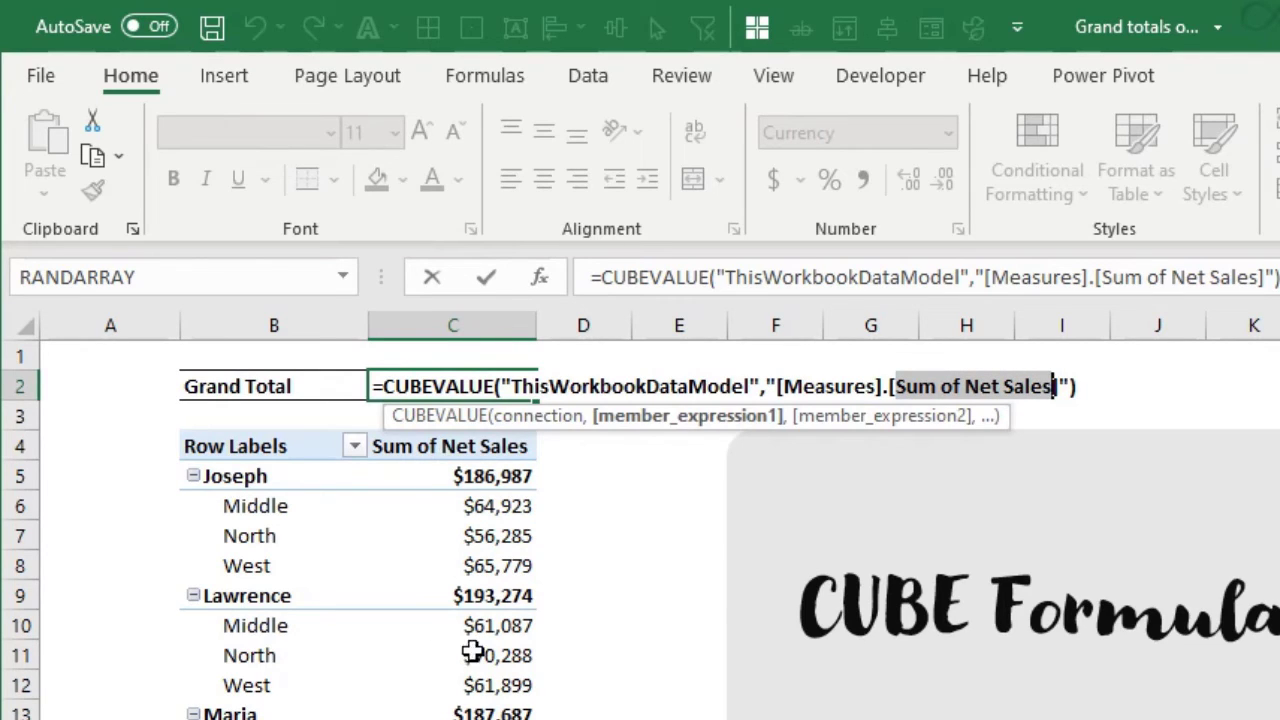
Add the Net Sales field a second time to the values of the pivot table at B4
left_click(491, 528)
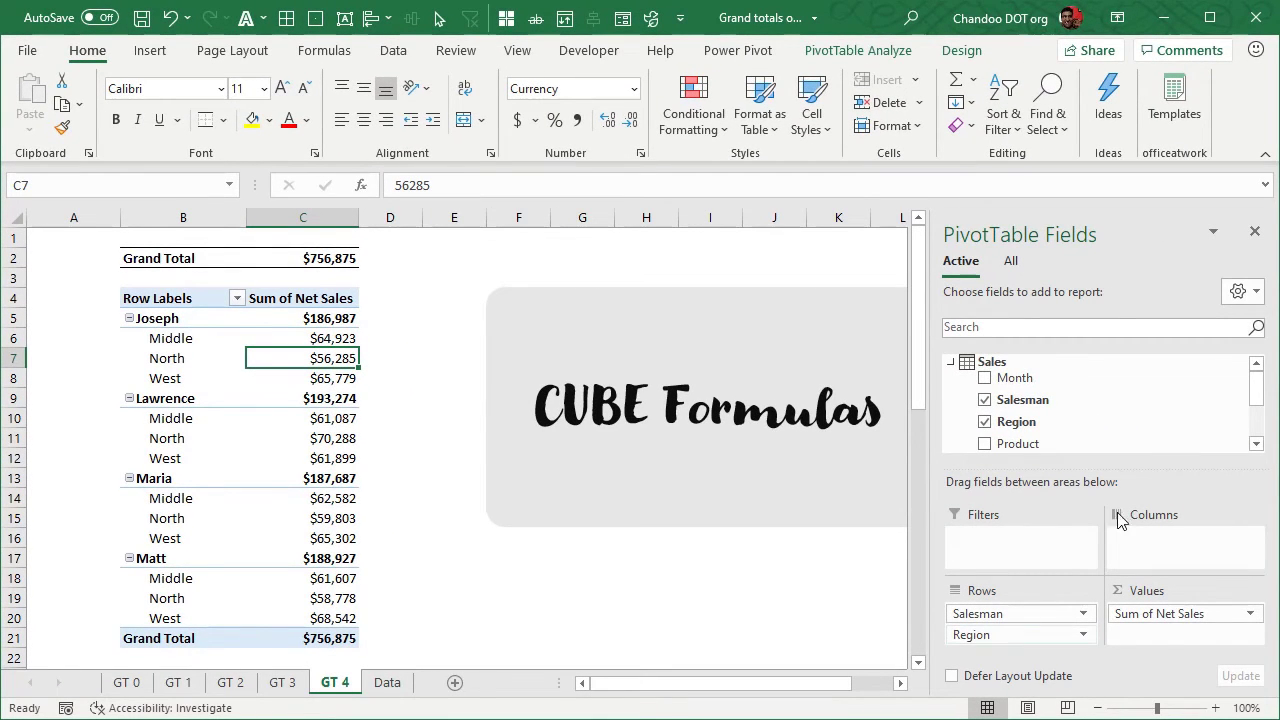
scroll(1126, 441, "down", 2)
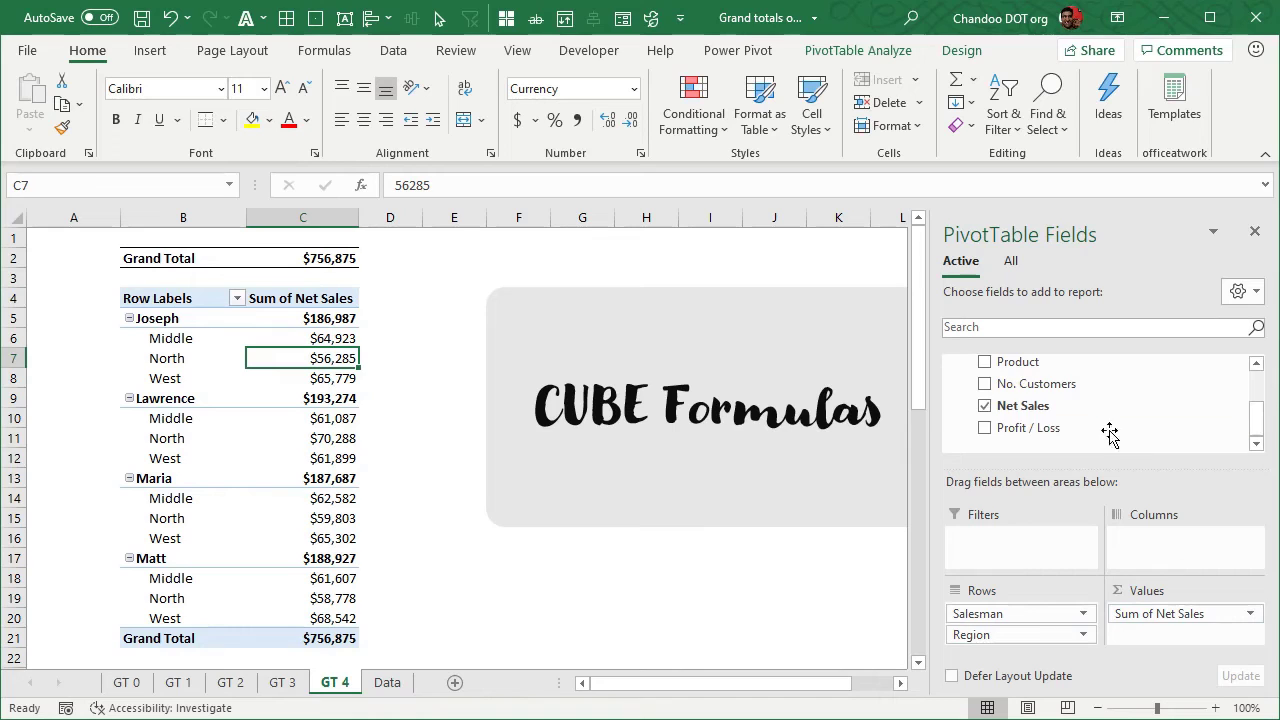
right_click(1030, 410)
left_click_drag(1030, 410, 1180, 640)
Summarize the second Net Sales value field by Average and widen column D to fit its heading
right_click(390, 336)
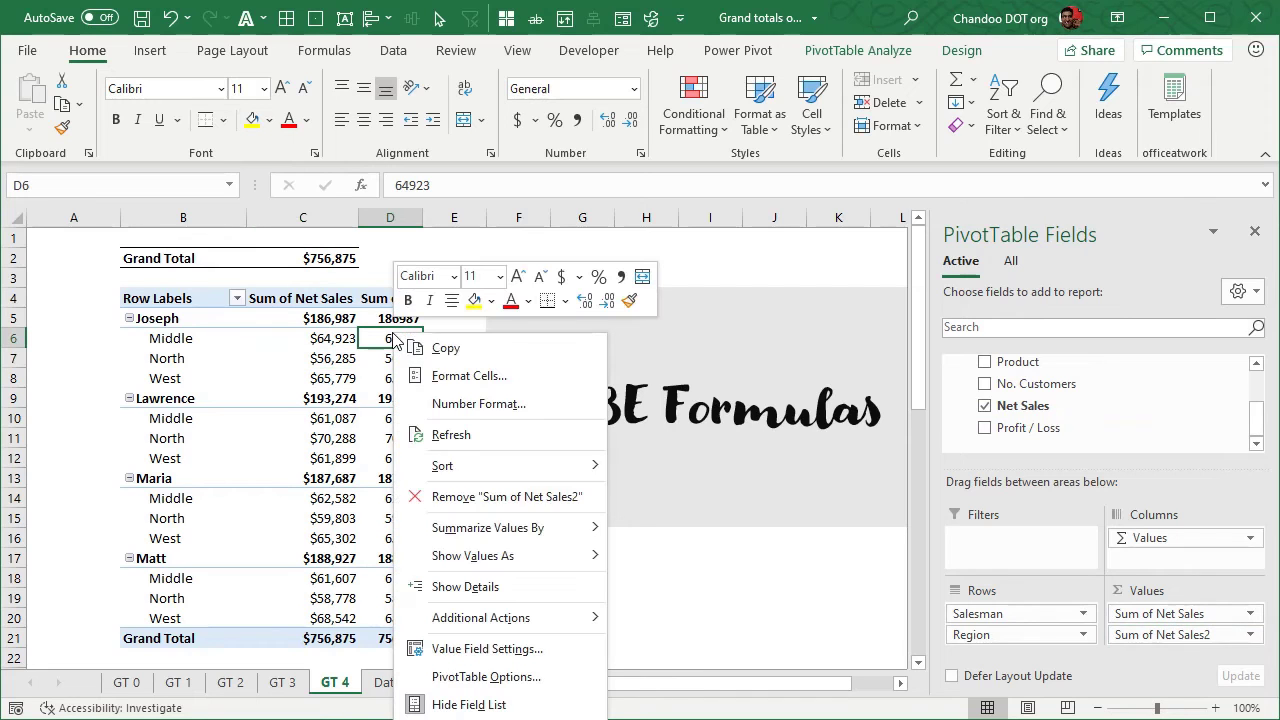
mouse_move(520, 556)
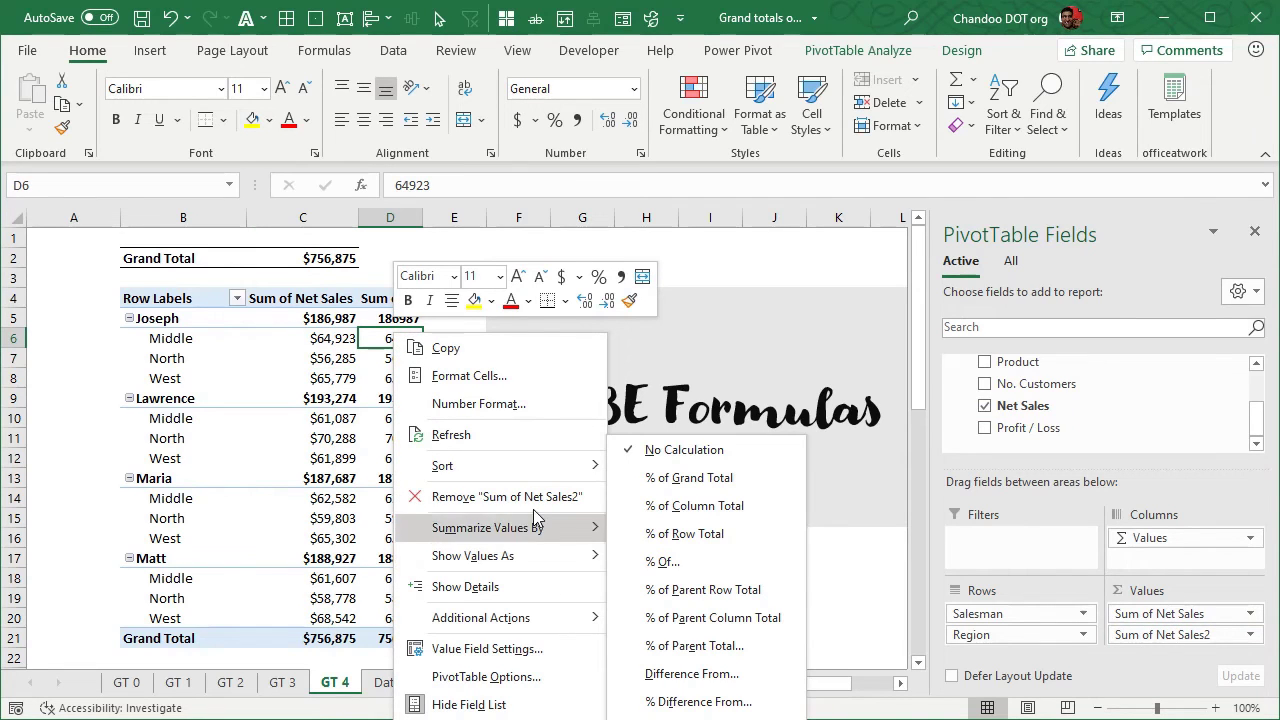
mouse_move(528, 528)
left_click(680, 594)
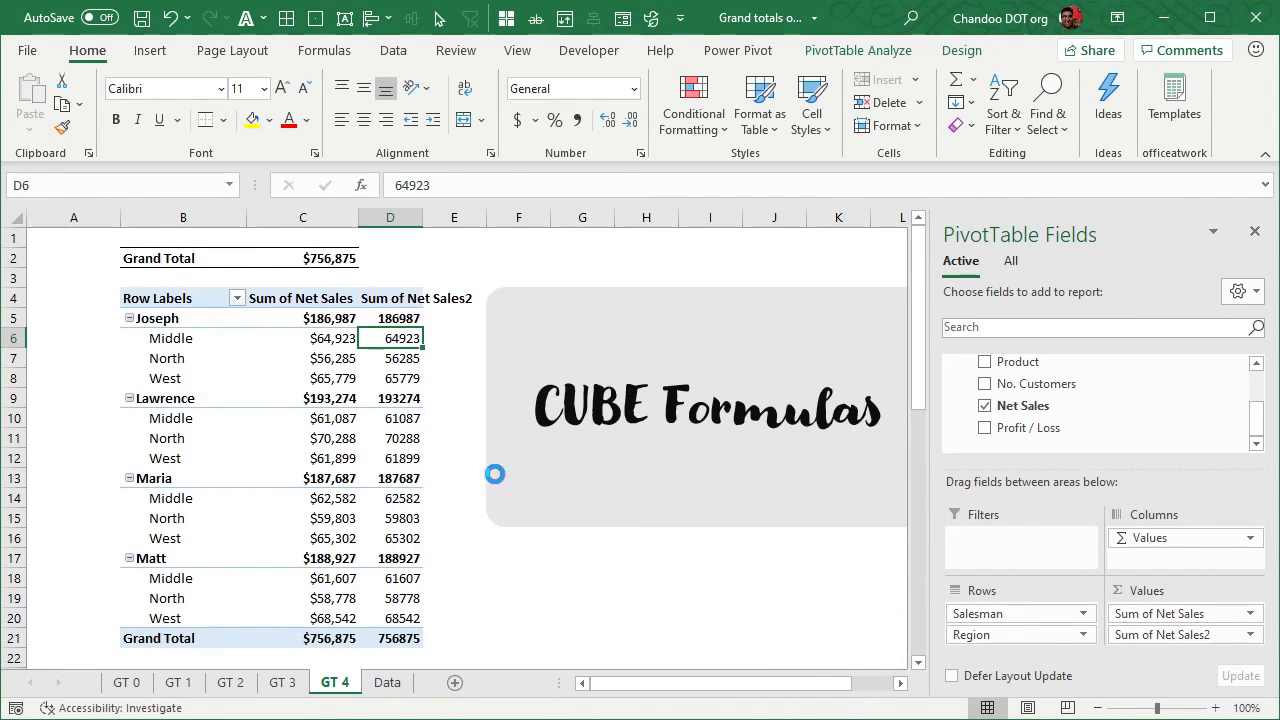
left_click(406, 303)
left_click_drag(423, 217, 504, 217)
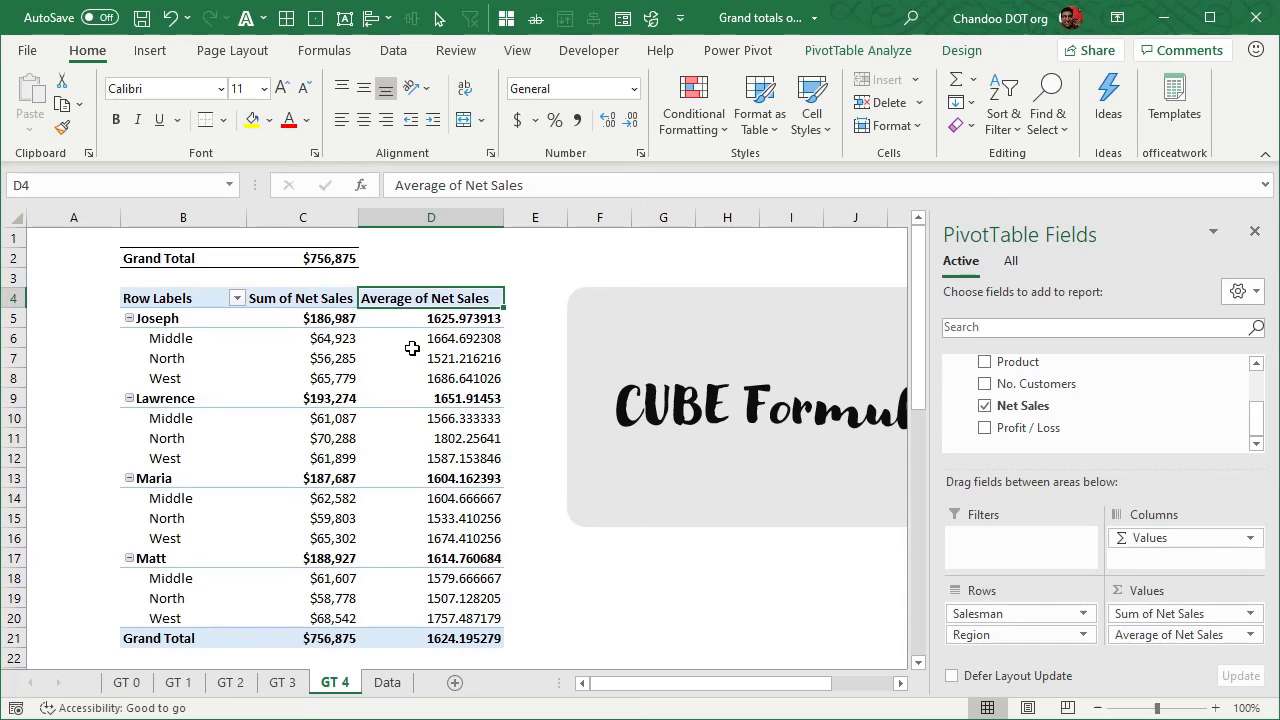
Change the measure in the CUBEVALUE formula in C2 to [Average of Net Sales]
left_click(316, 262)
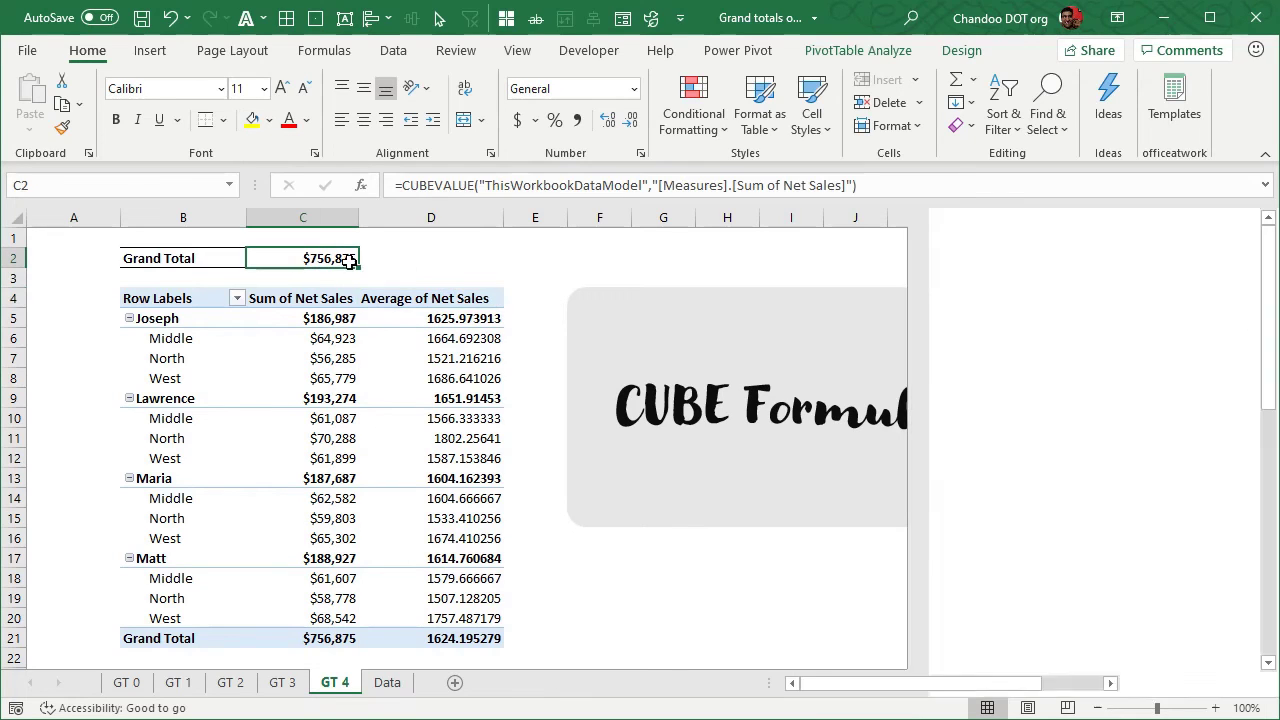
key("F2")
left_click_drag(600, 262, 628, 260)
type("Average")
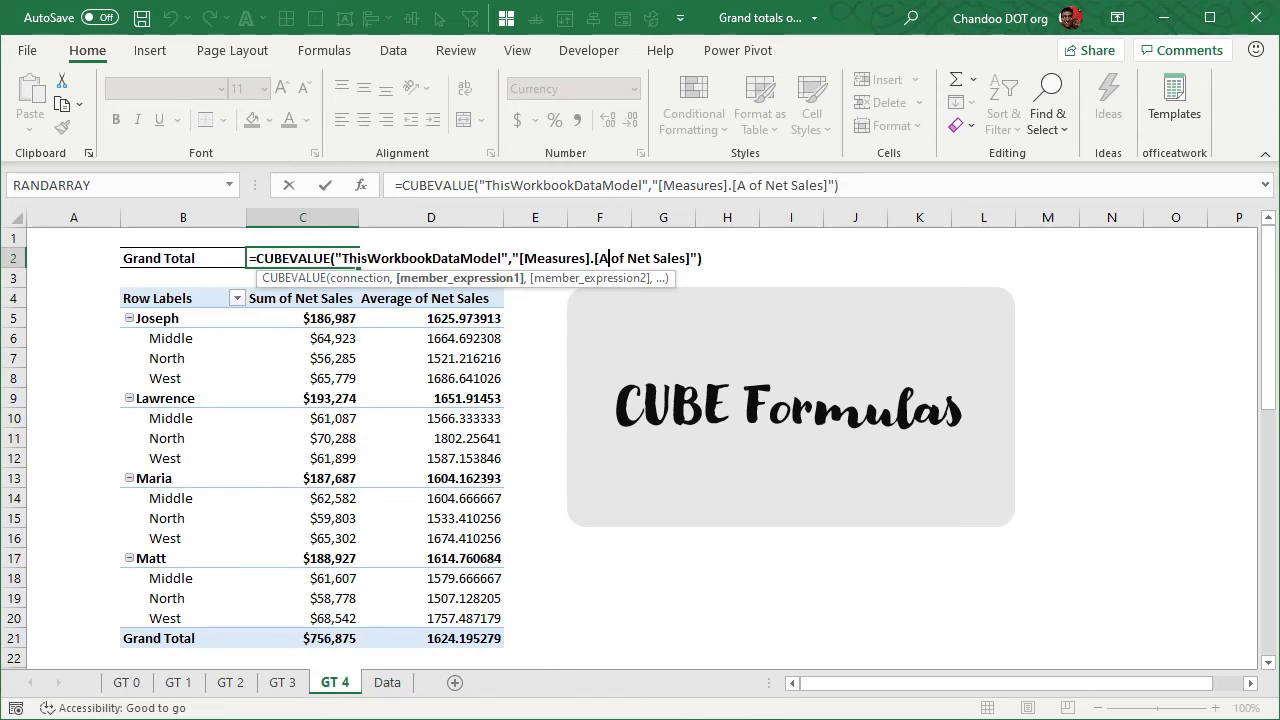
key("Return")
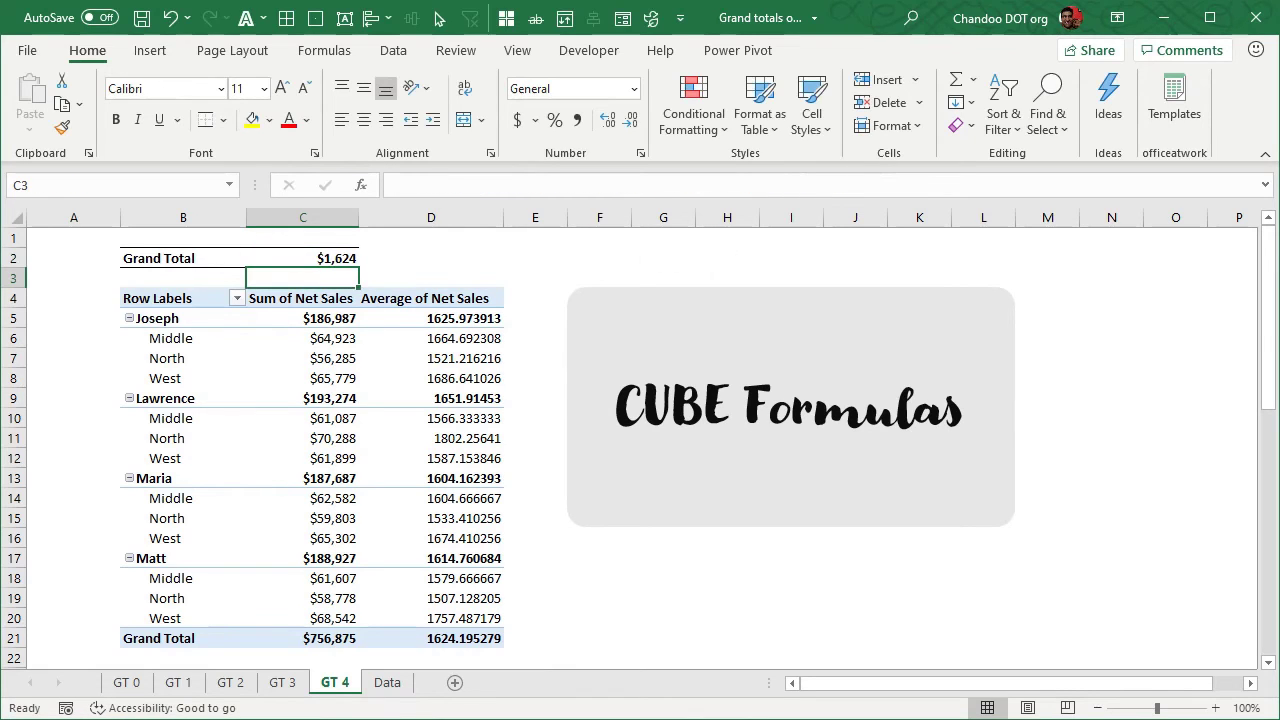
Turn off the Grand Total row of the pivot table at B4
left_click(322, 254)
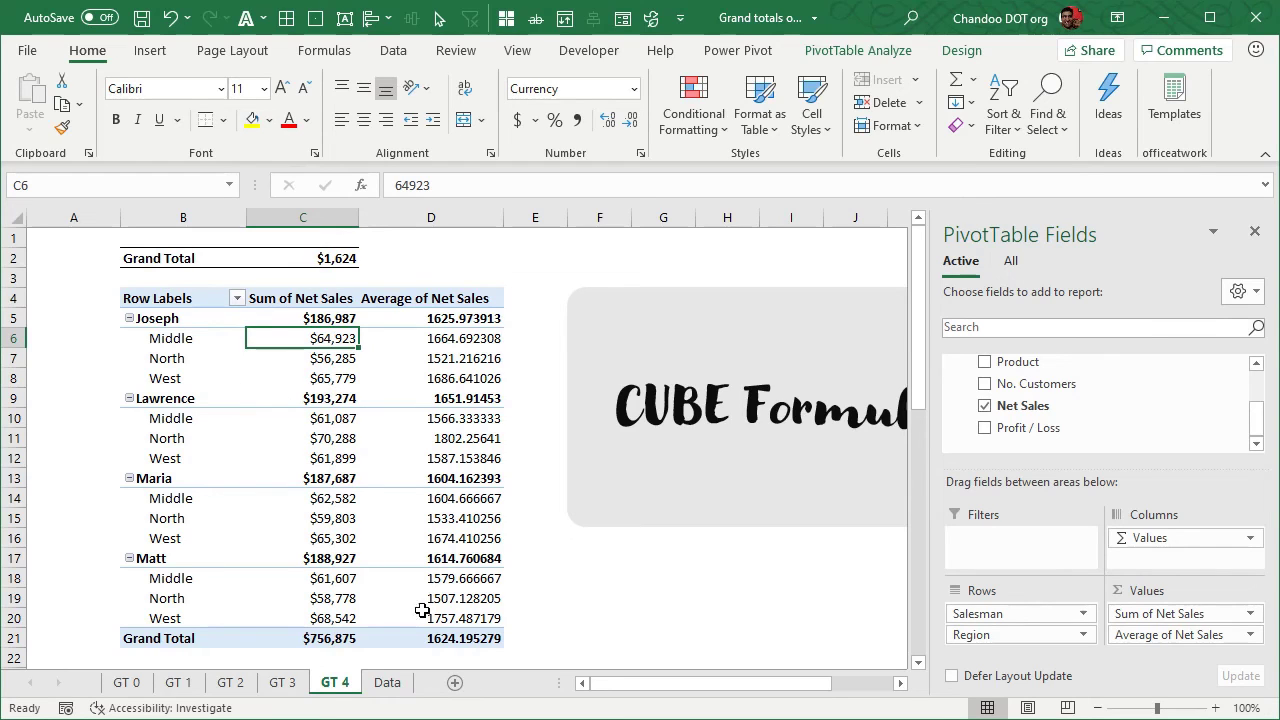
left_click(306, 636)
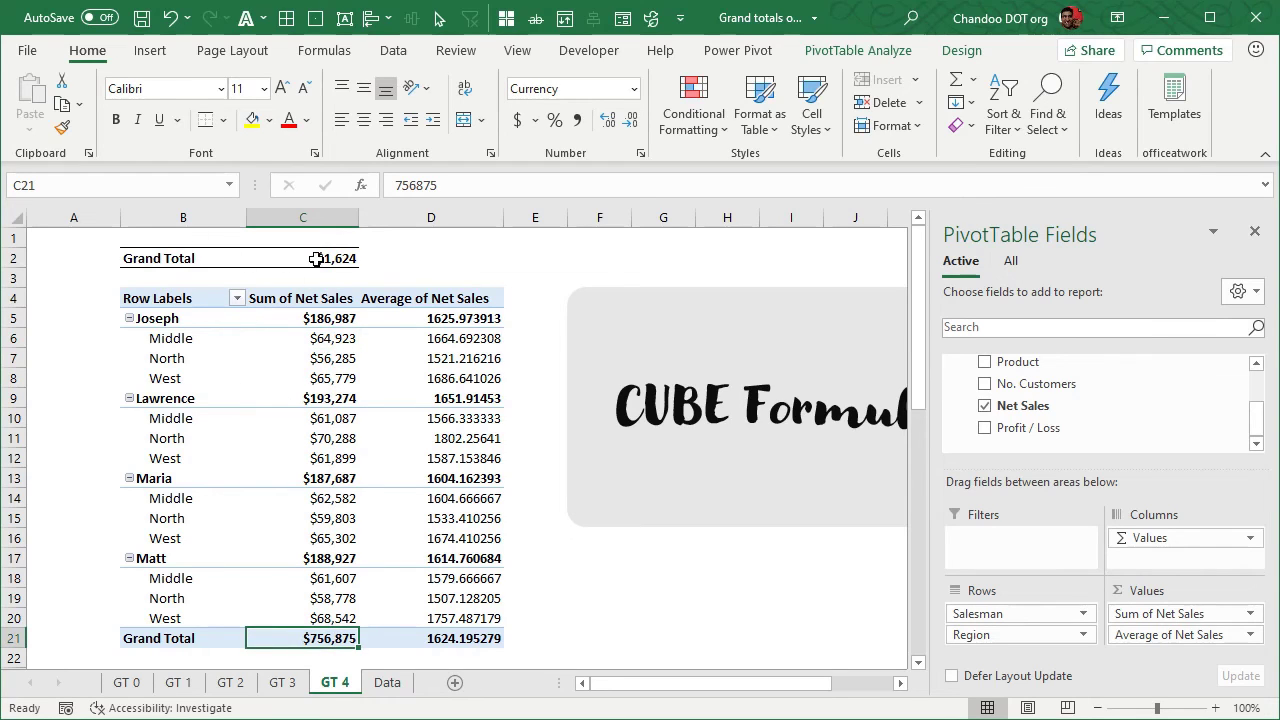
left_click_drag(145, 638, 497, 636)
left_click(487, 436)
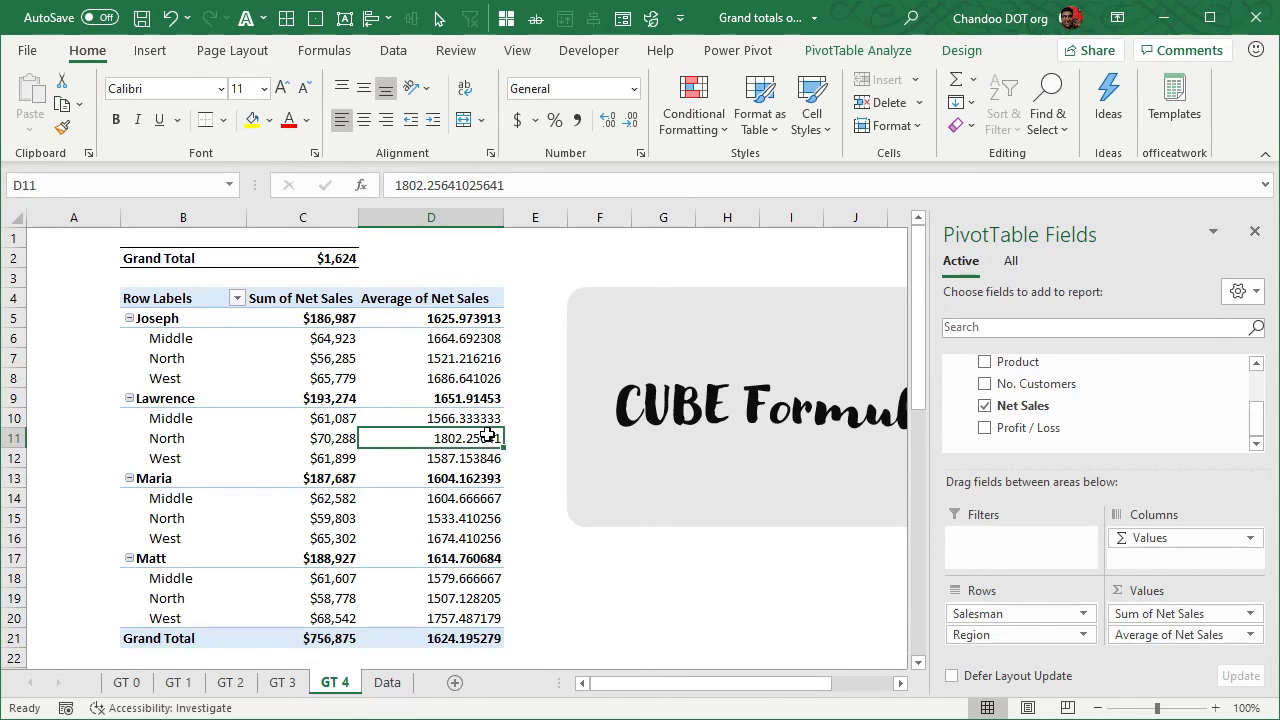
left_click(850, 52)
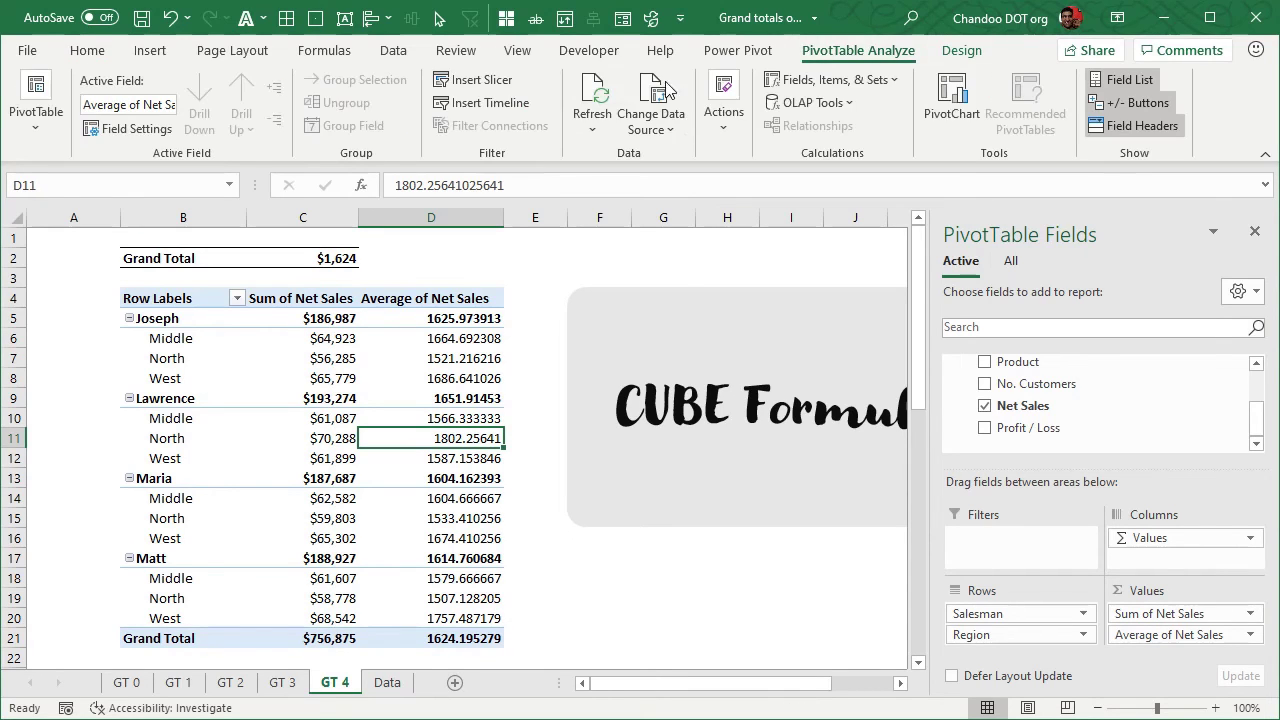
left_click(962, 52)
left_click(86, 110)
left_click(128, 170)
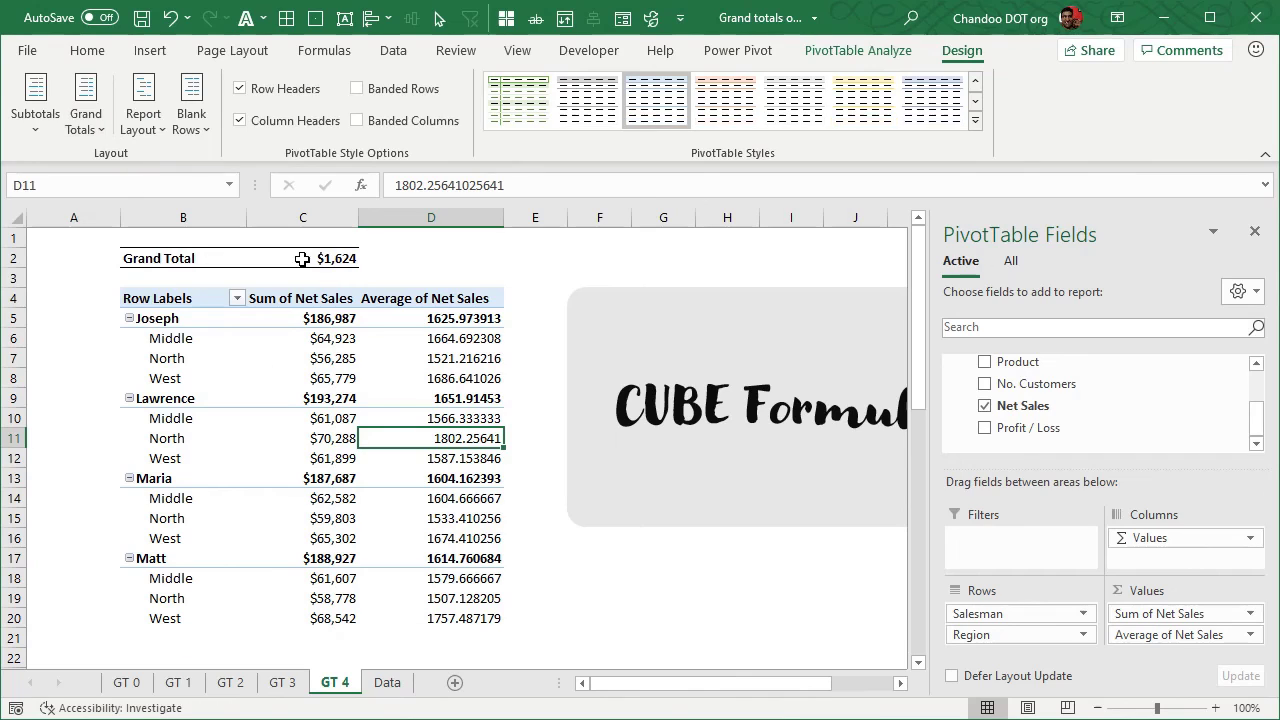
Set the measure in the CUBEVALUE formula in C2 to [Sum of Net Sales]
left_click(320, 258)
key("F2")
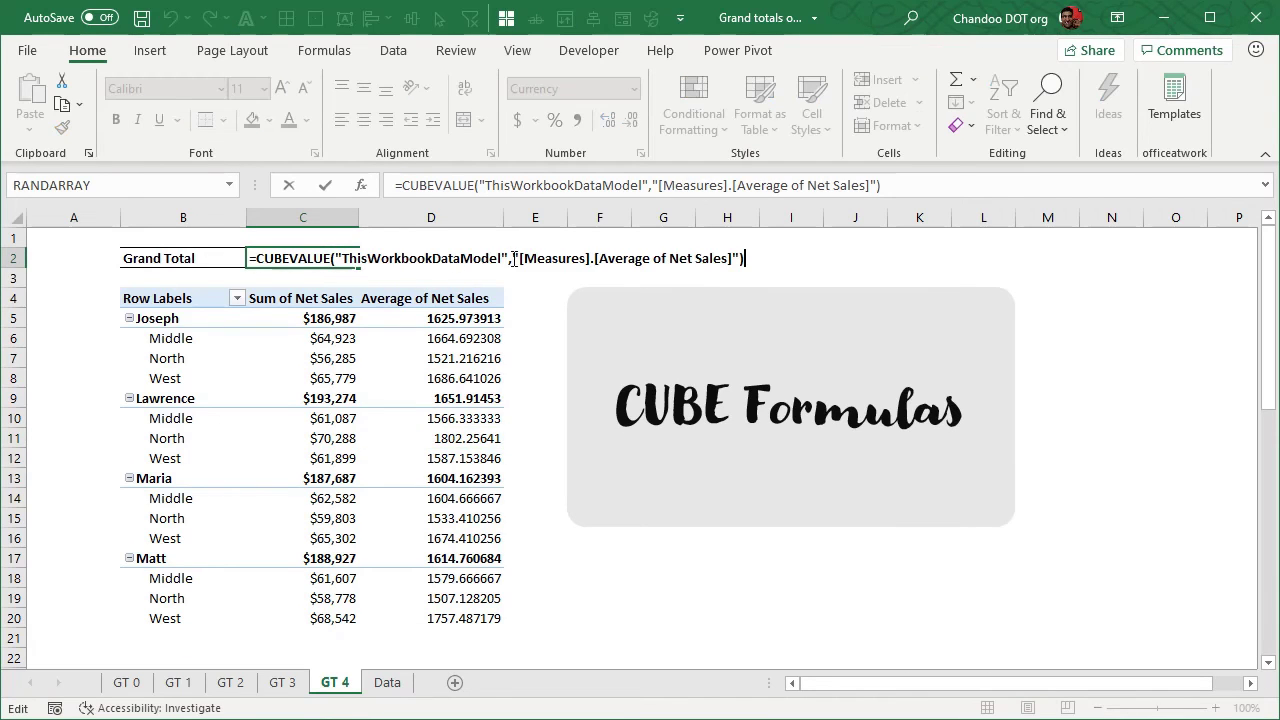
left_click_drag(599, 258, 650, 258)
type("Sum")
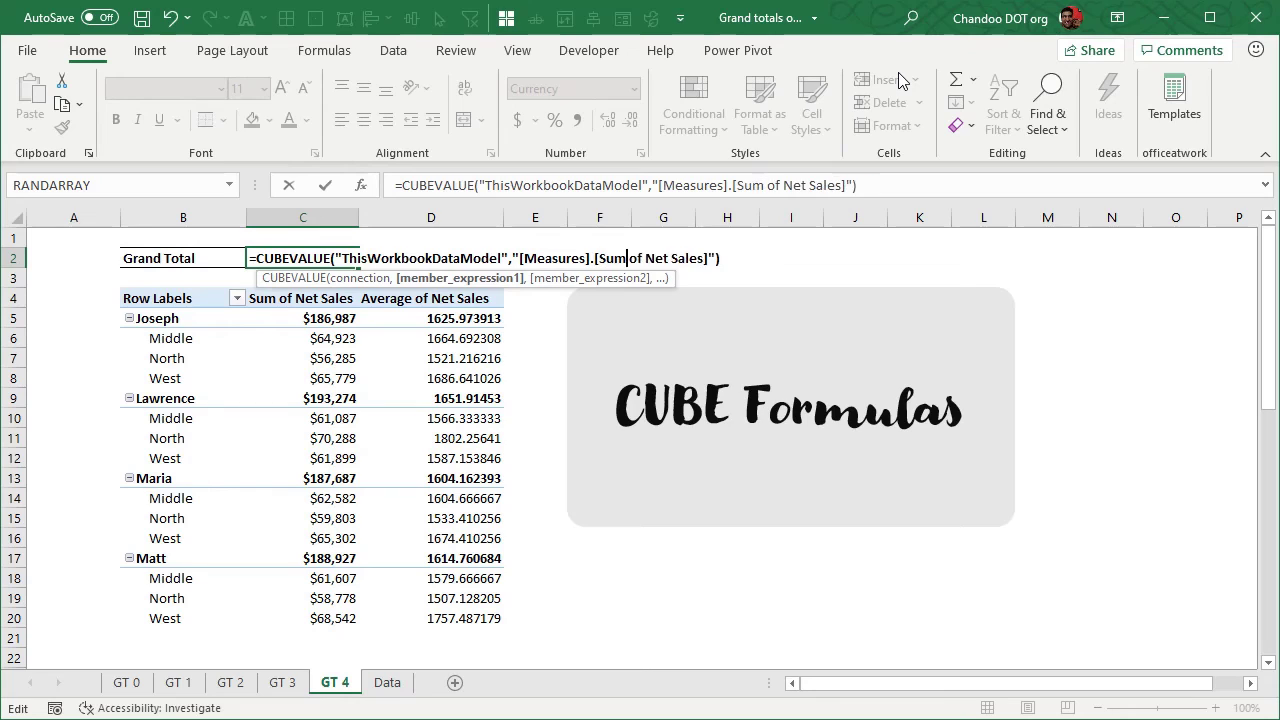
key("Return")
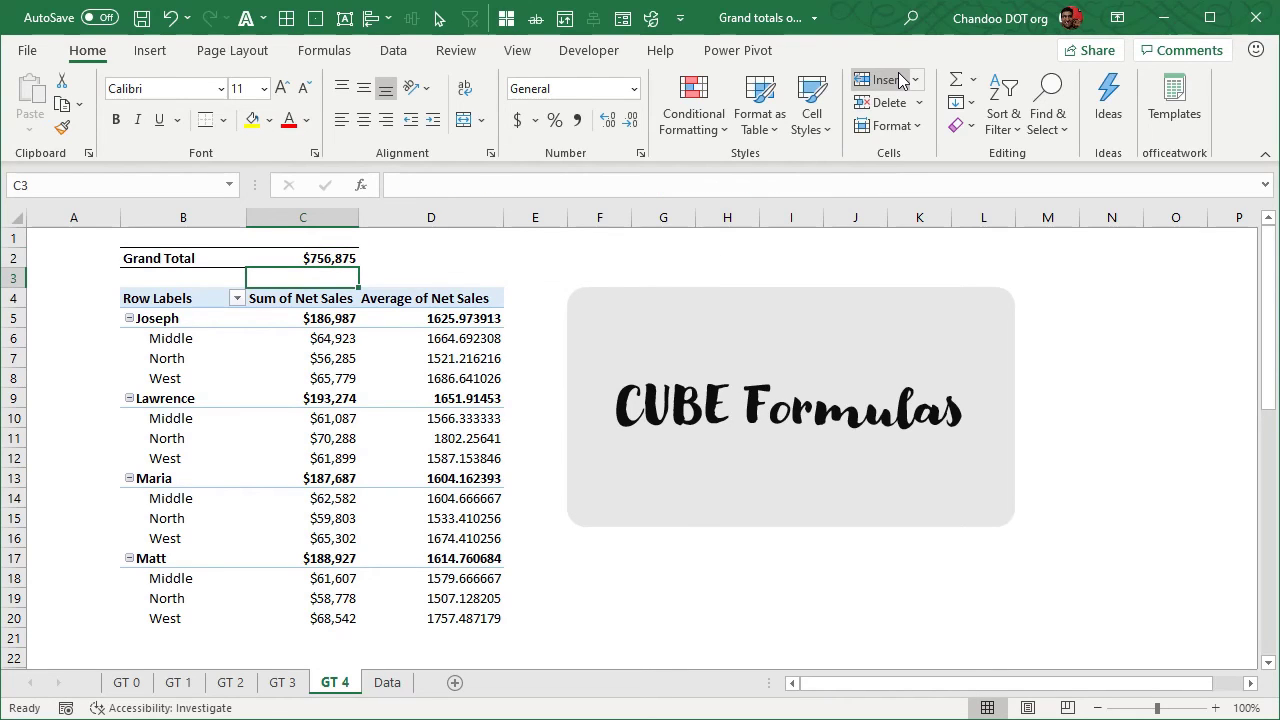
Review the grand total methods on sheets GT 0, GT 1, GT 2 and GT 3, and return to GT 4
left_click(325, 358)
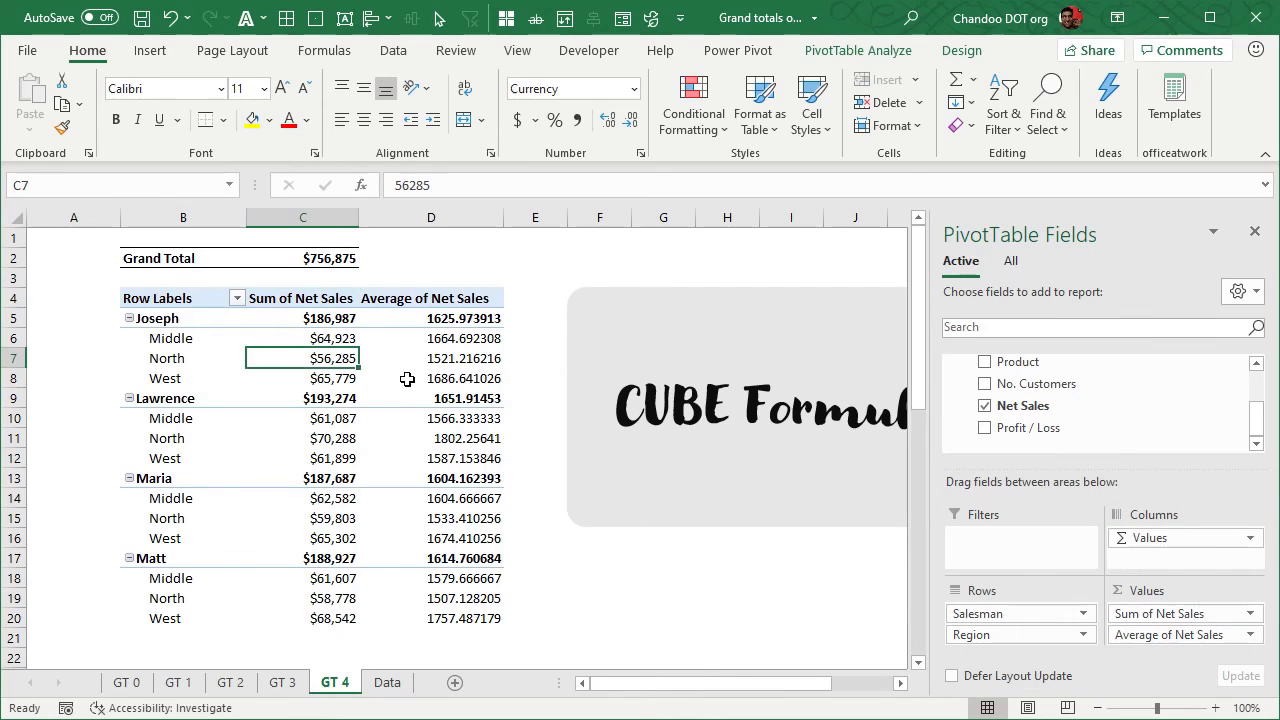
left_click(136, 686)
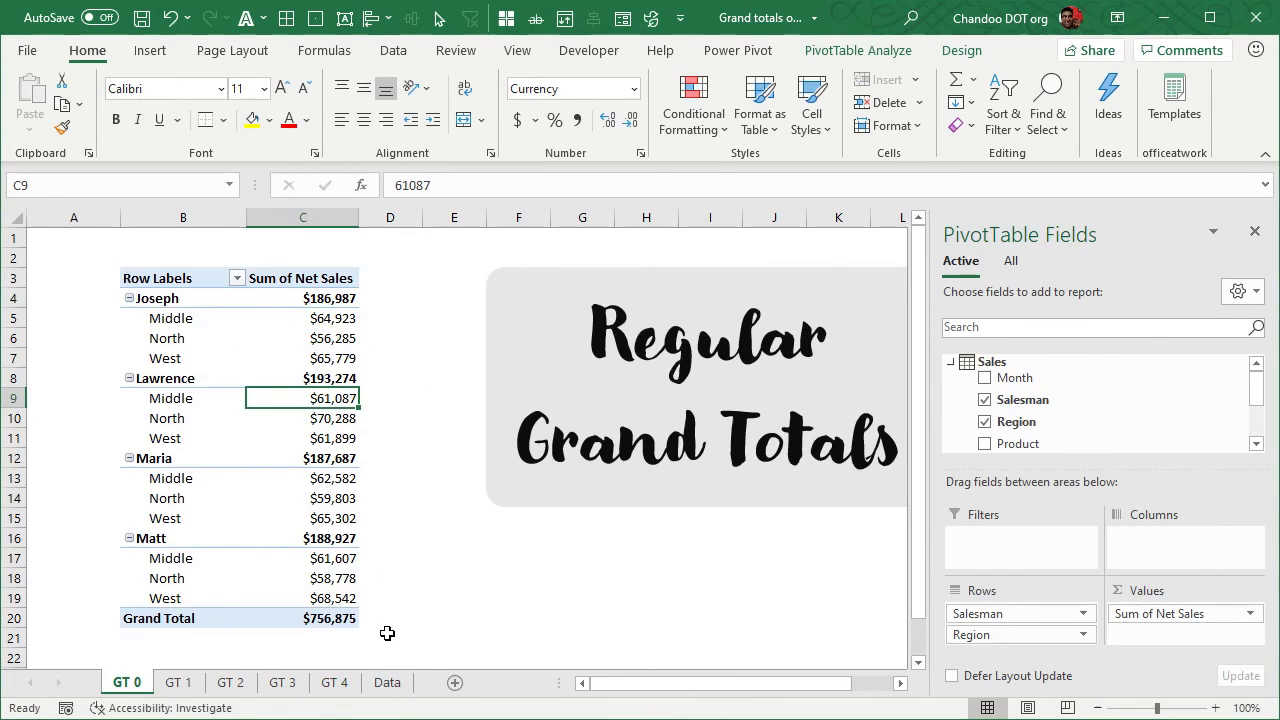
left_click(177, 684)
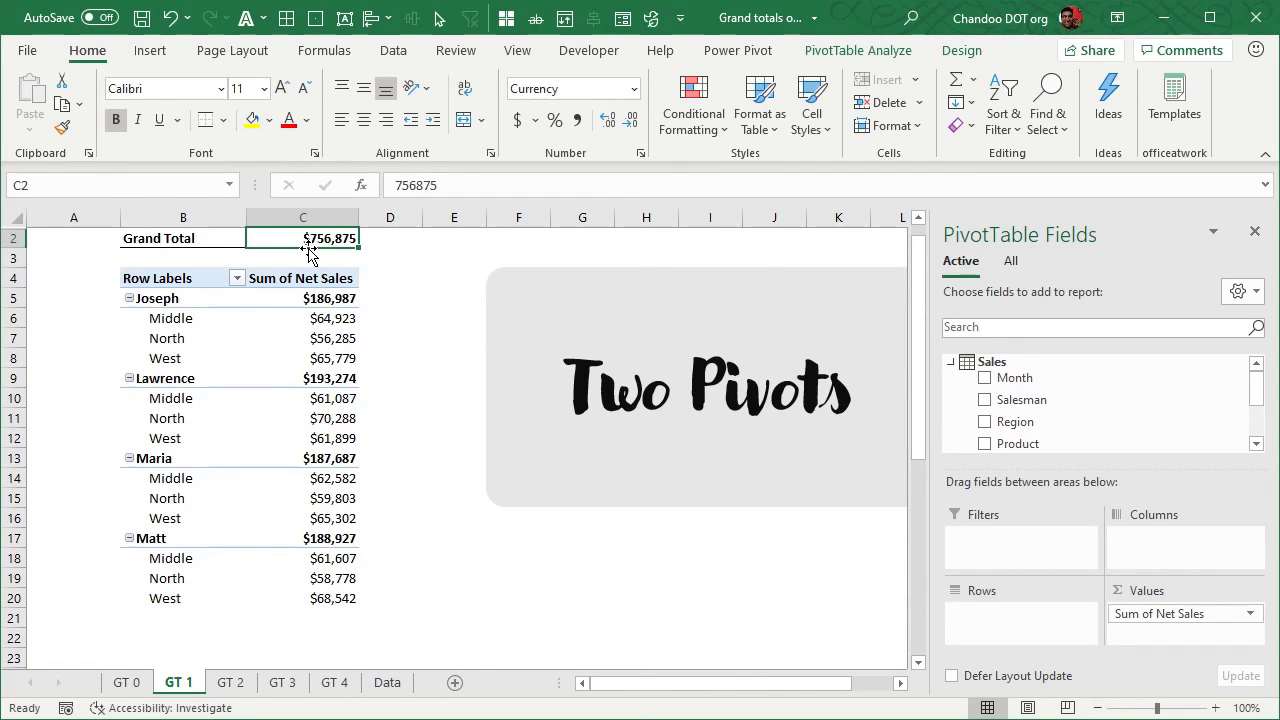
key("ctrl+Page_Down")
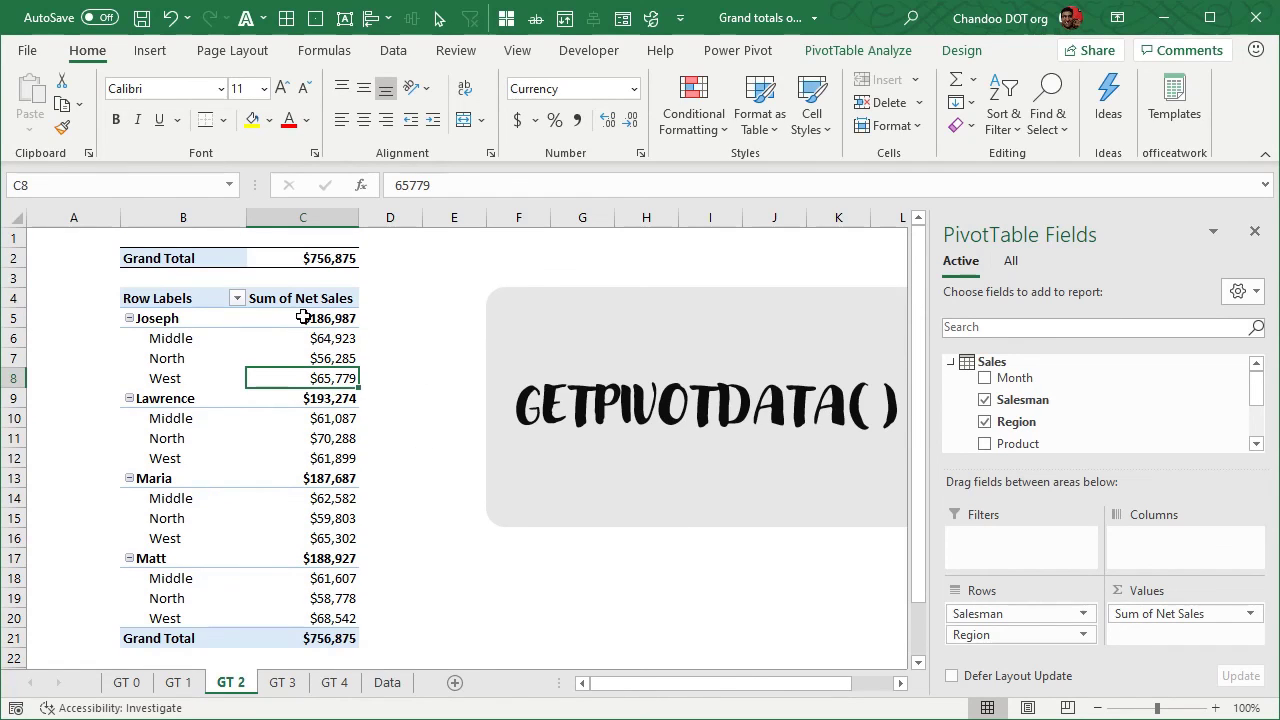
left_click(340, 262)
left_click(348, 640)
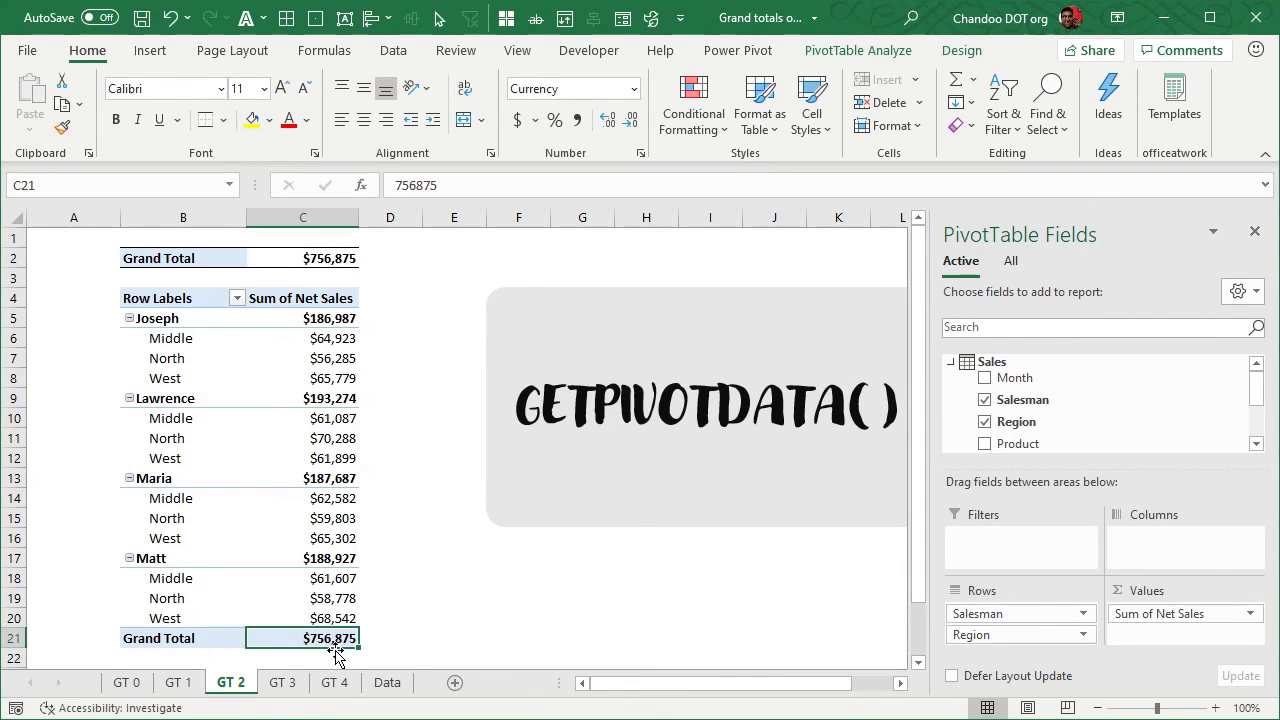
left_click(280, 684)
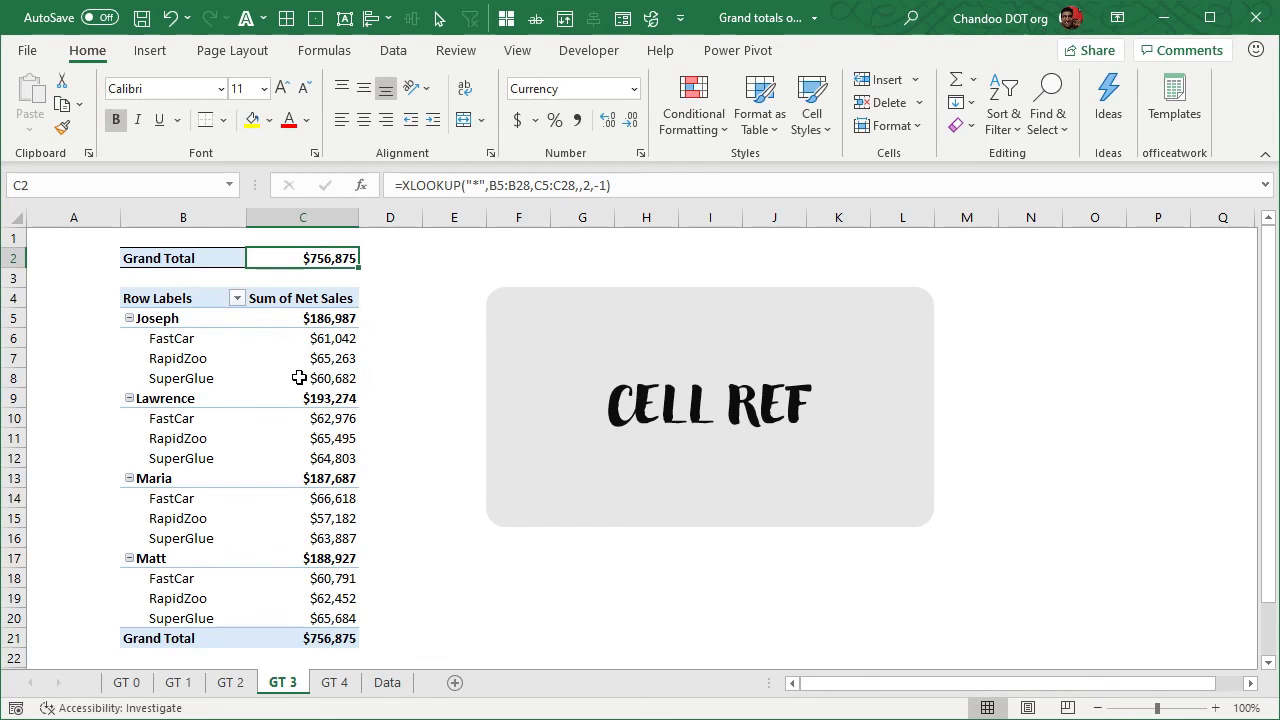
left_click(335, 684)
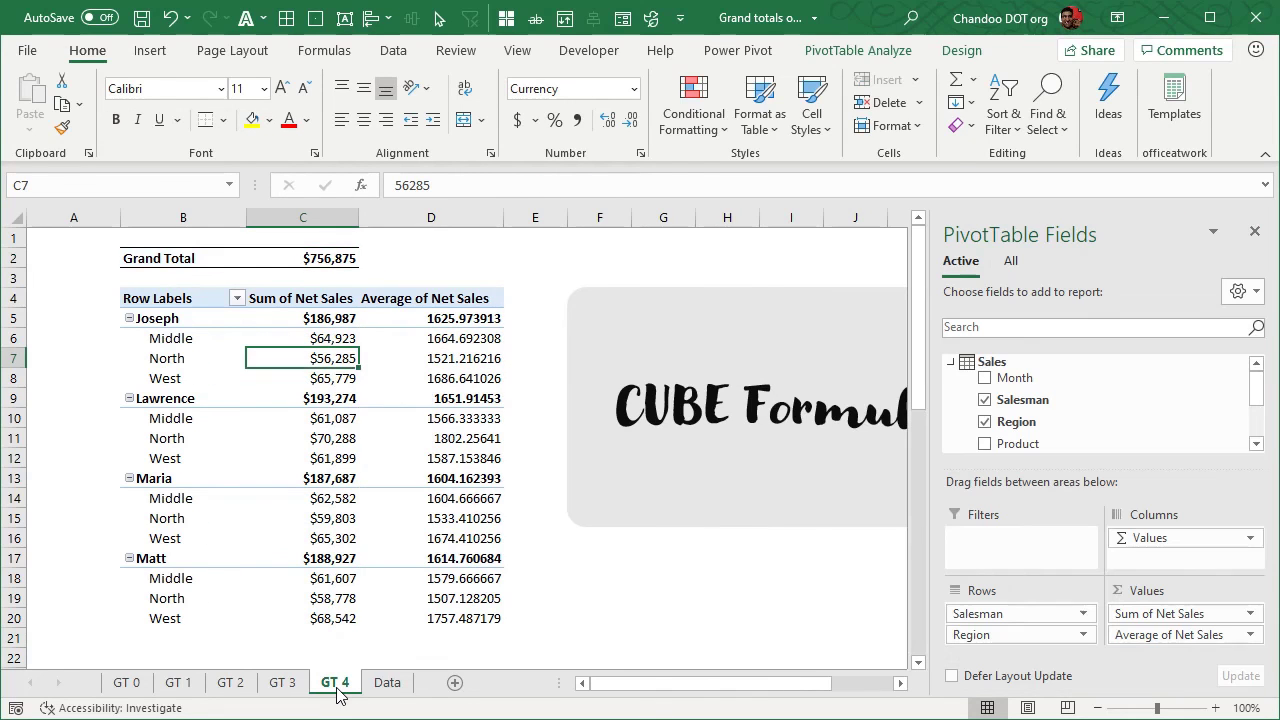